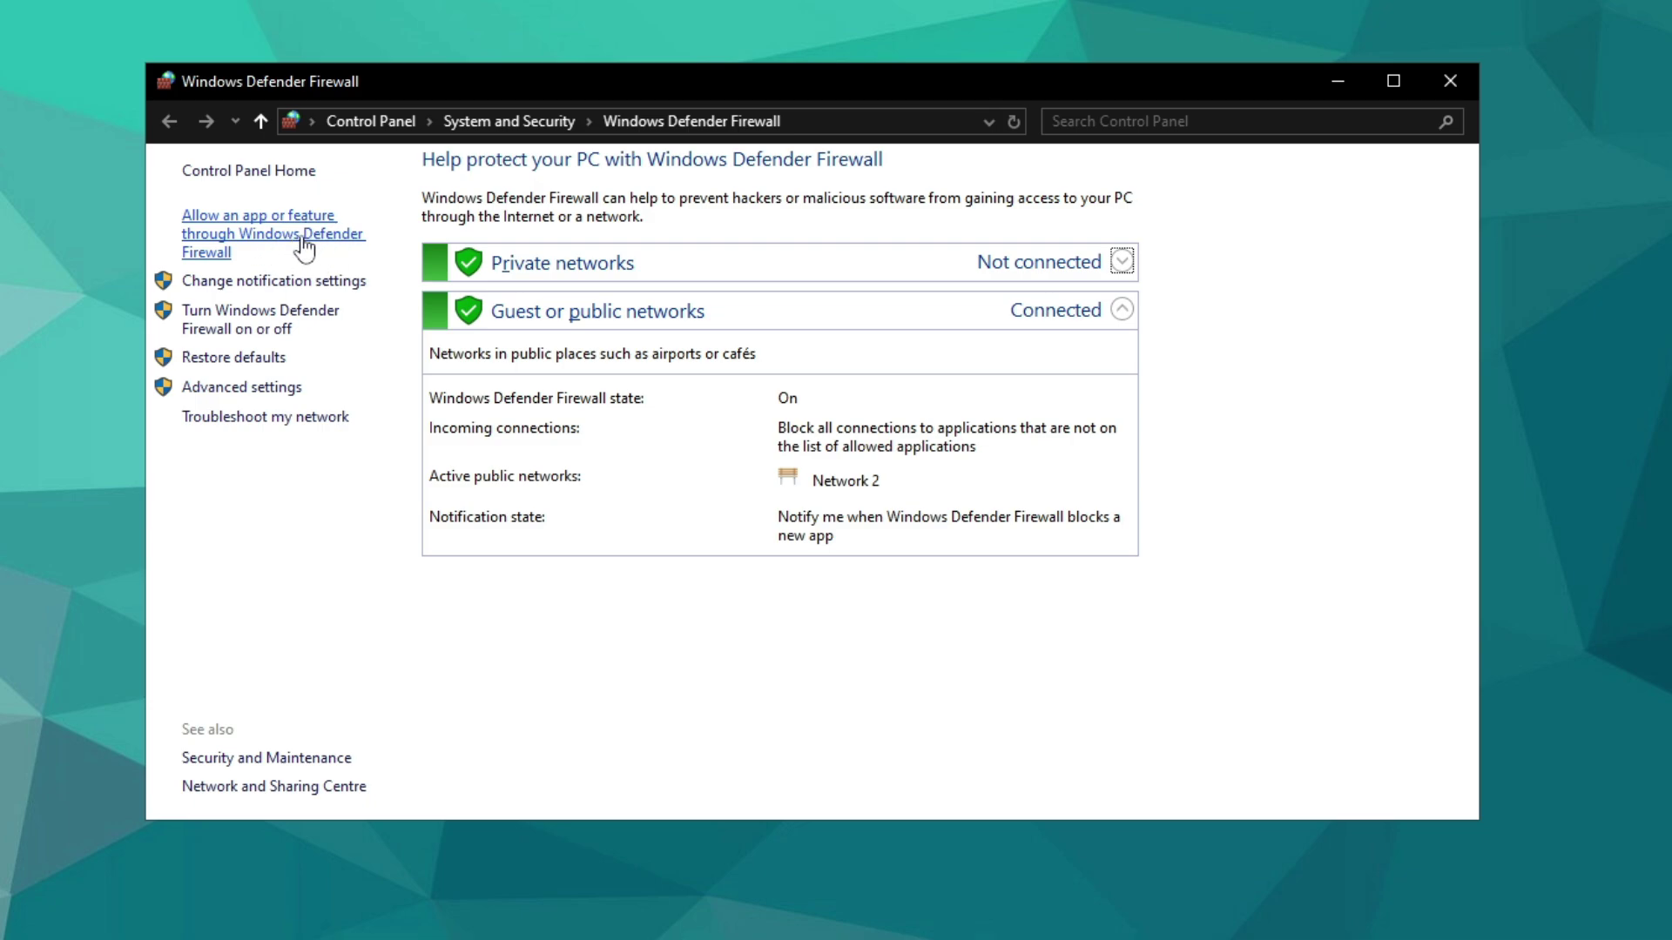
Unlock the firewall's allowed apps list for editing and start browsing for another app to allow
{"action": "left_click", "coordinate": [253, 233]}
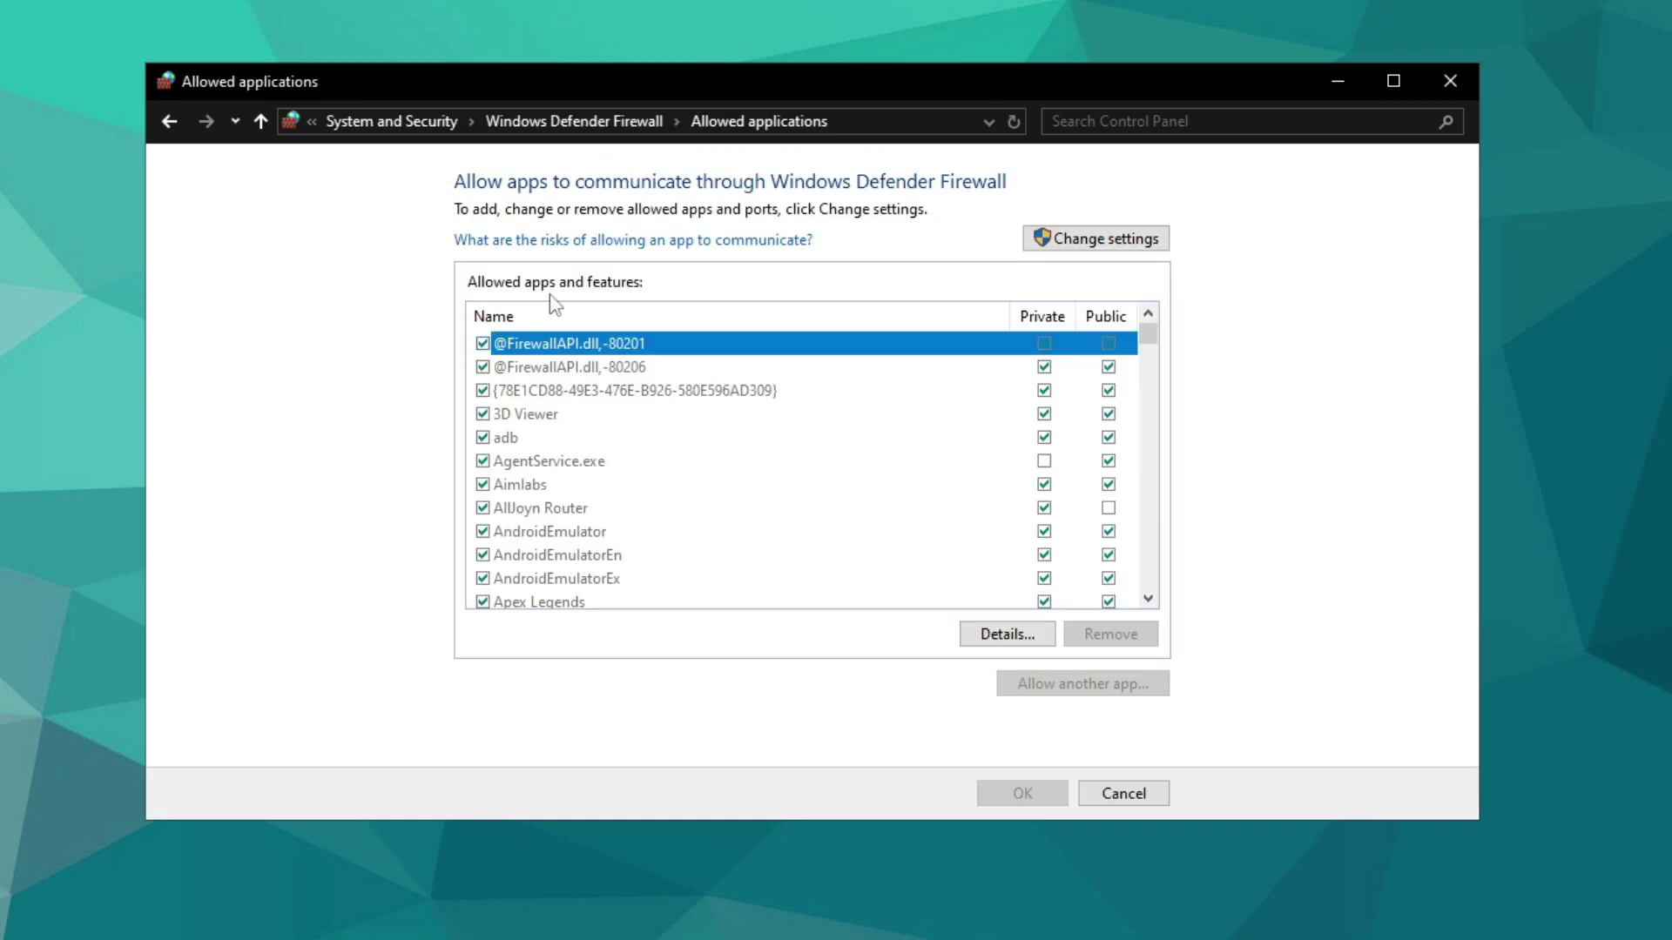
{"action": "left_click", "coordinate": [1091, 244]}
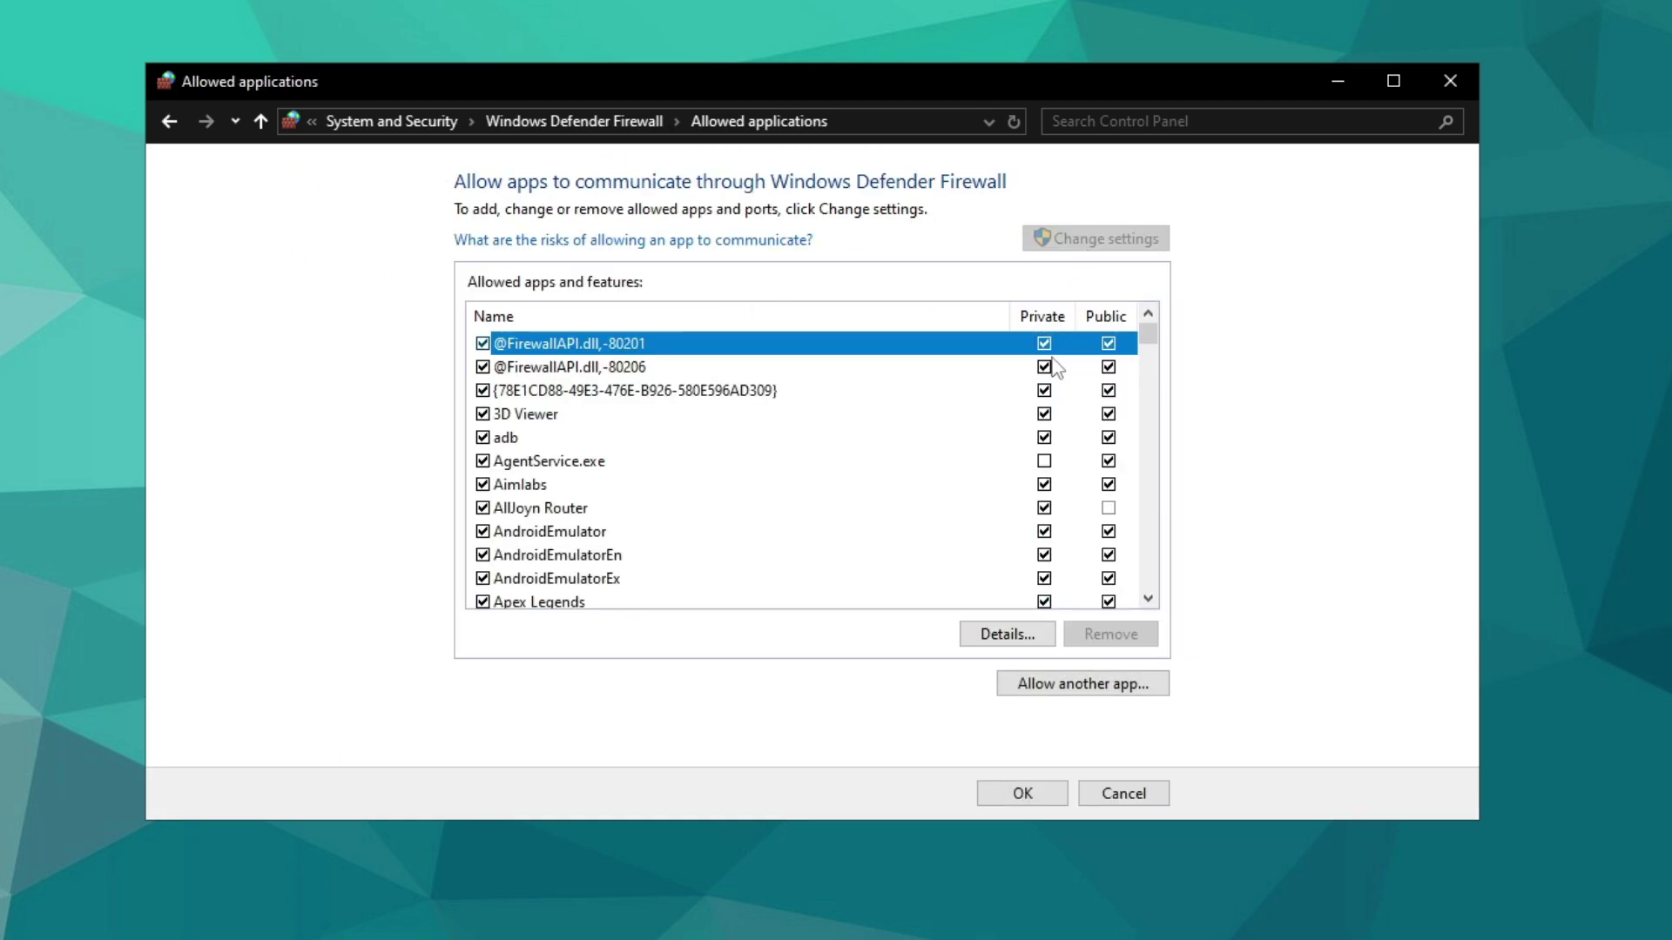
{"action": "left_click", "coordinate": [1077, 685]}
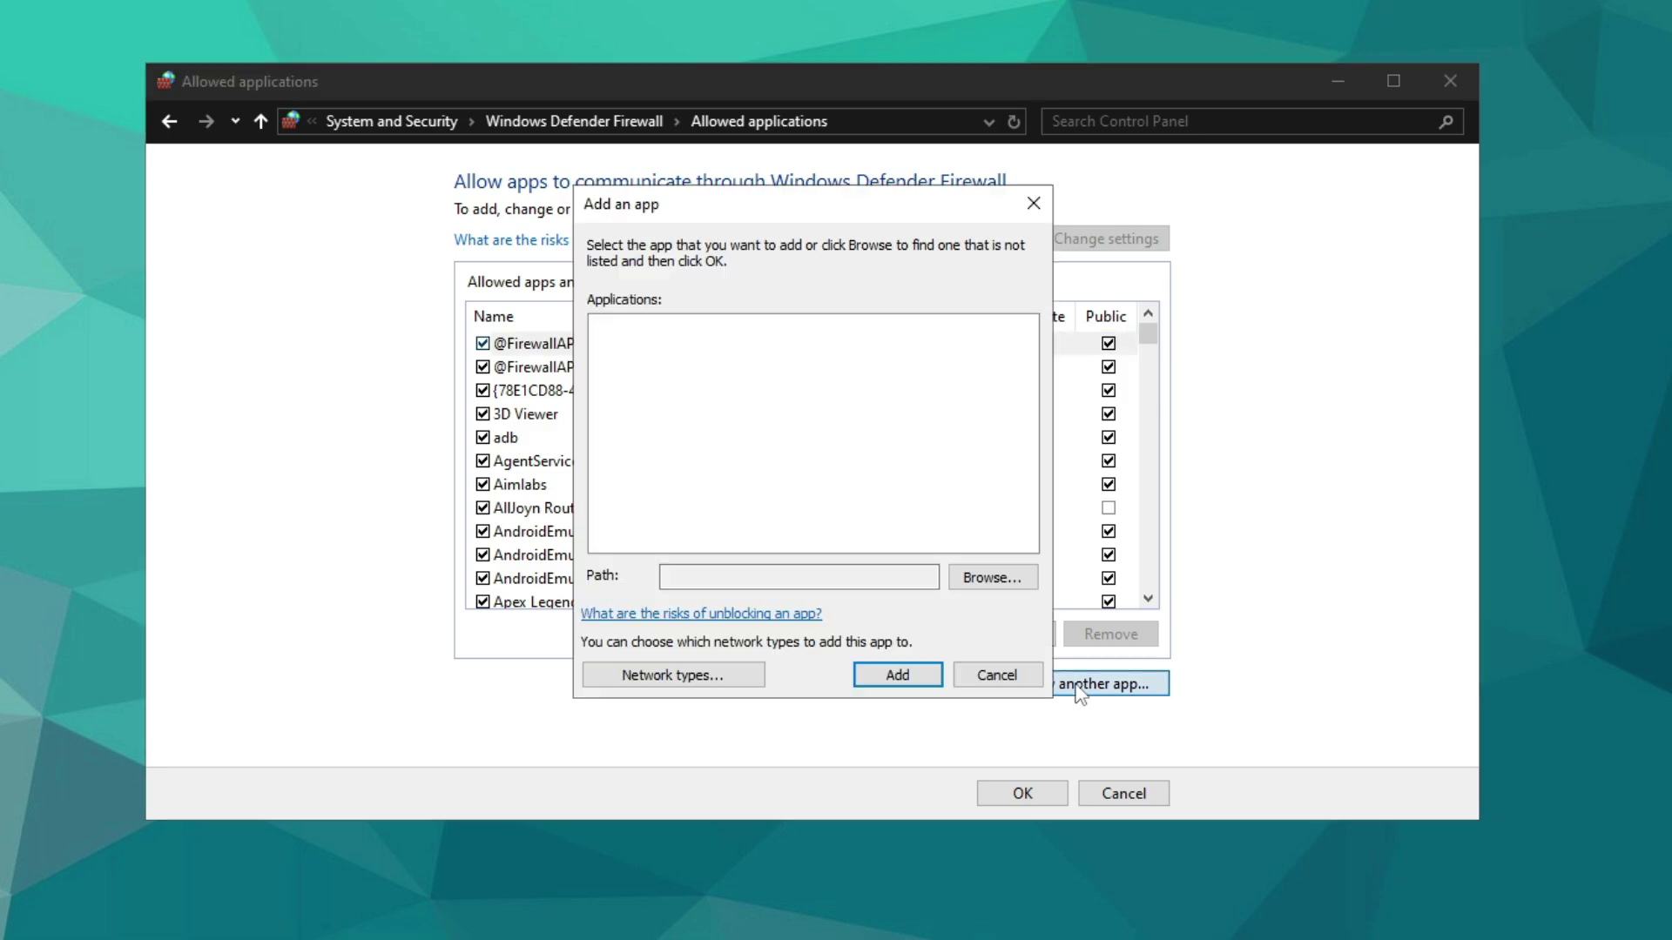
{"action": "left_click", "coordinate": [993, 578]}
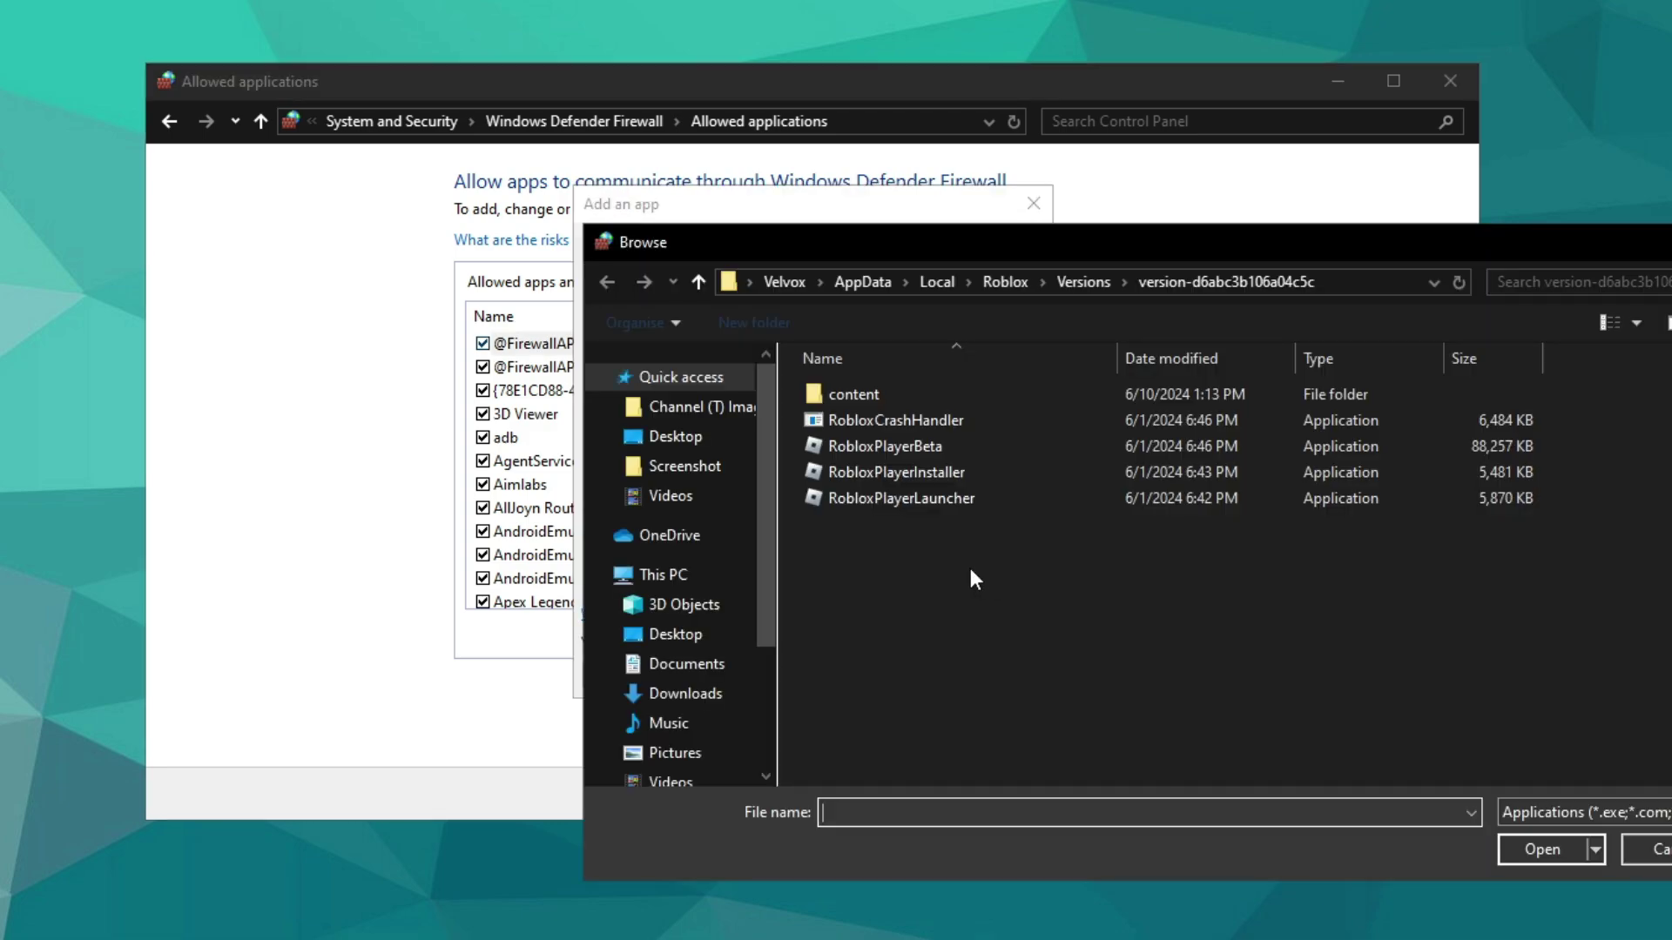
Add the Wuthering Waves application from the Wuthering Waves Game folder on Local Disk (D:) to the allowed apps
{"action": "left_click", "coordinate": [655, 573]}
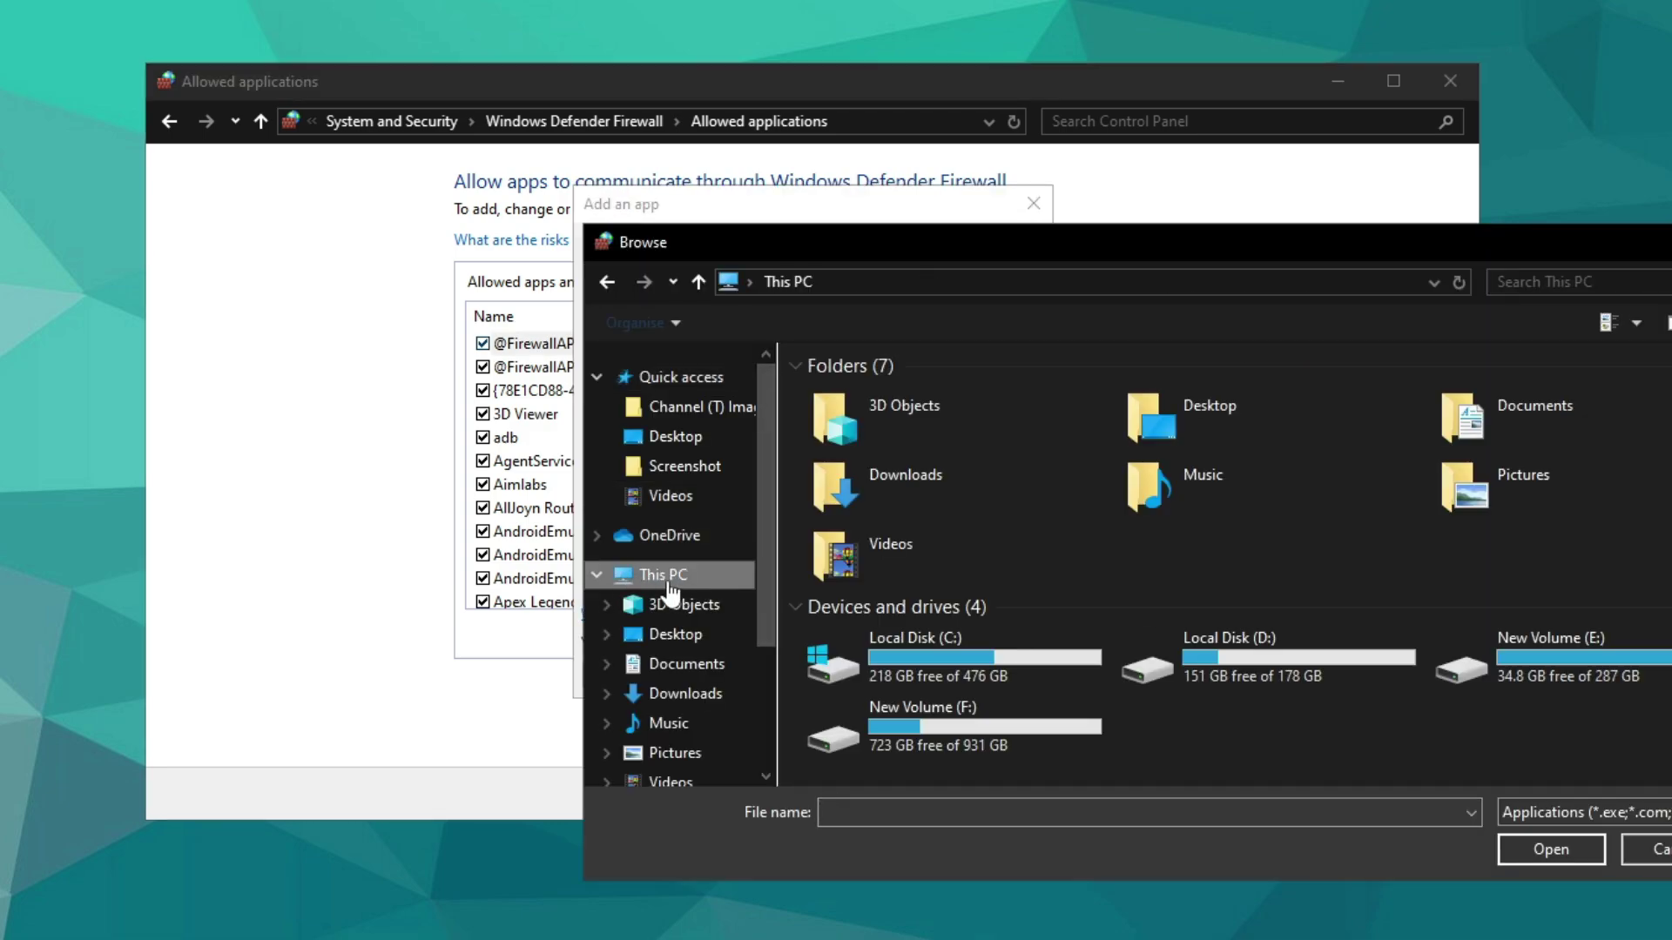
{"action": "double_click", "coordinate": [1224, 657]}
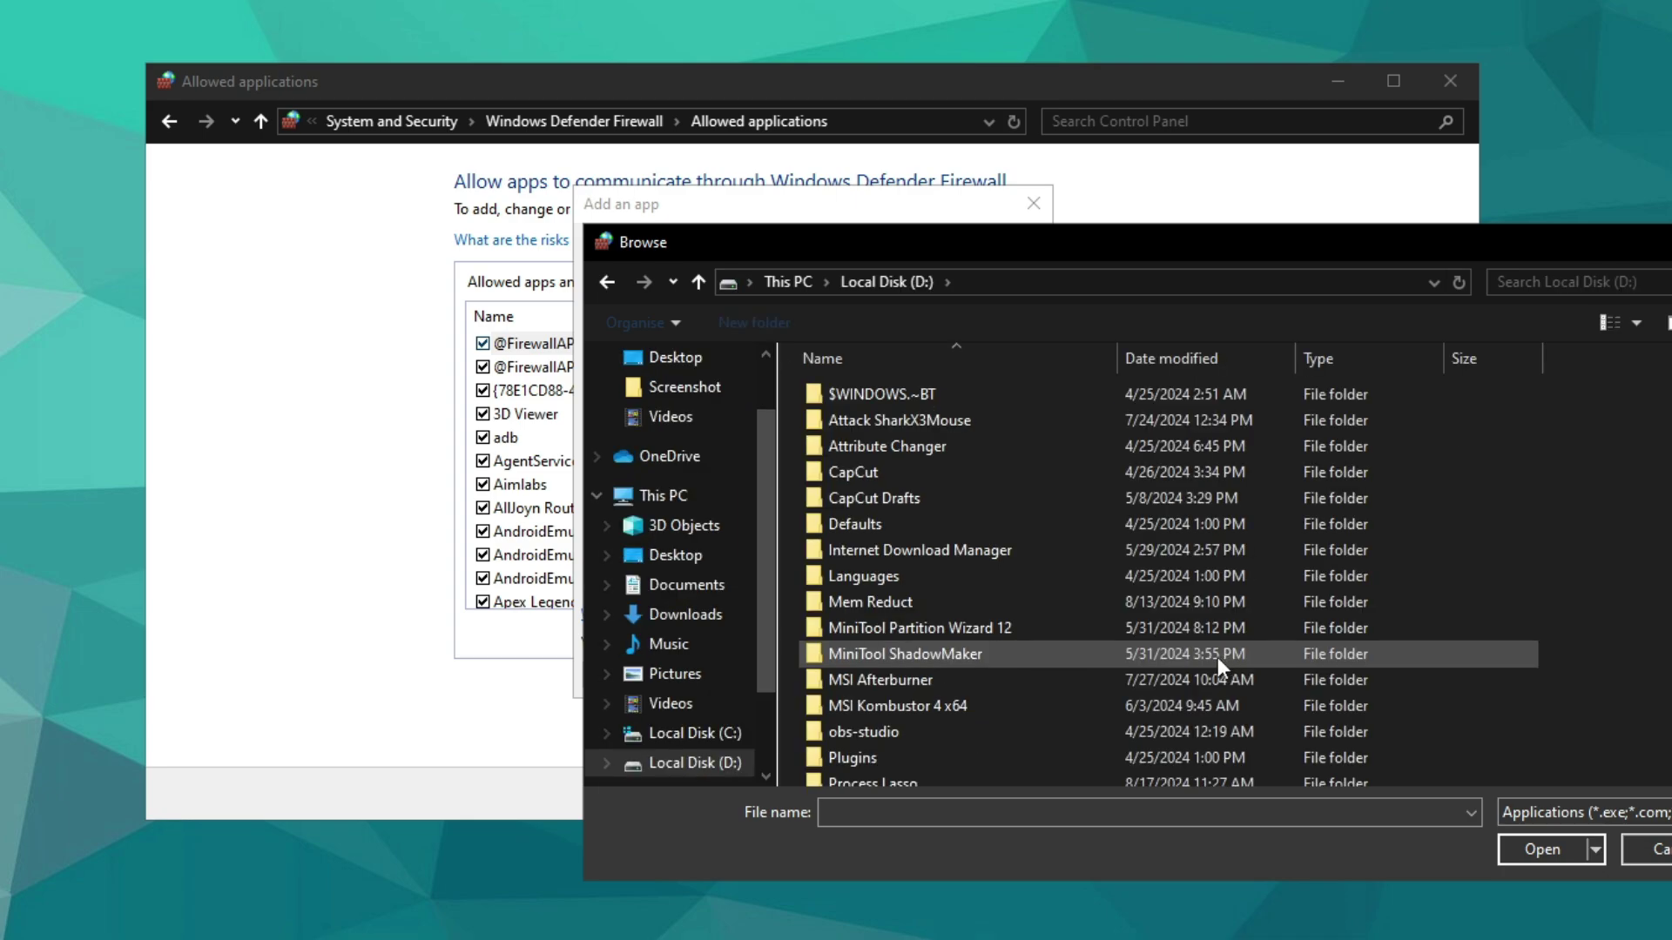
{"action": "scroll", "coordinate": [923, 675], "scroll_direction": "down", "scroll_amount": 3}
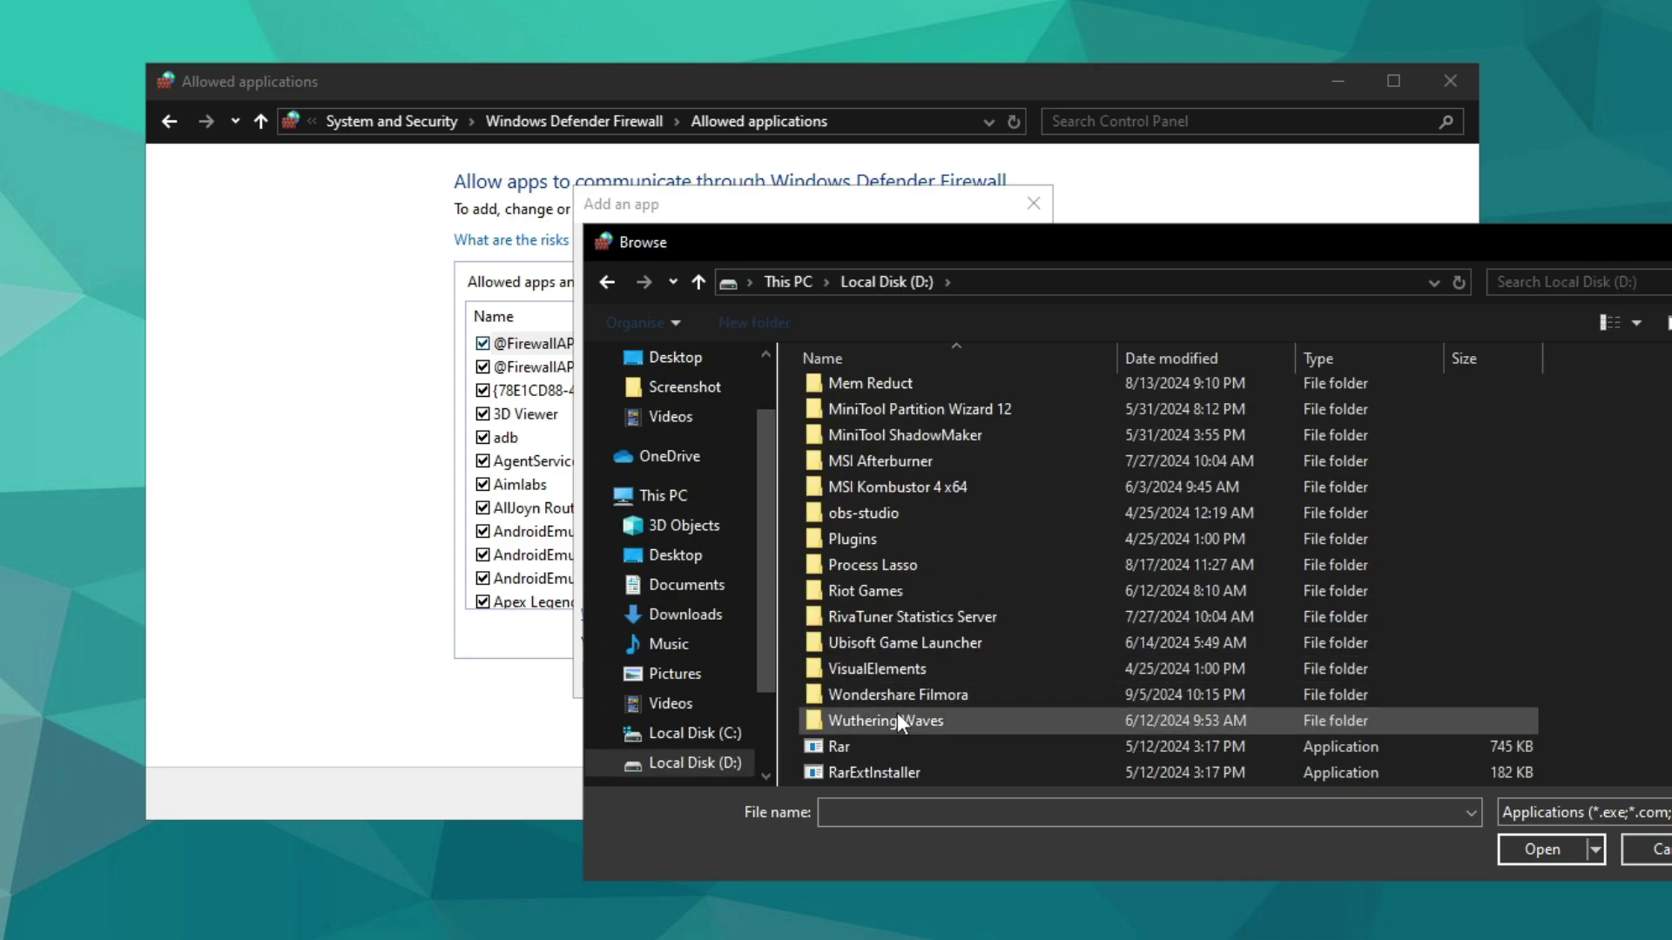
{"action": "double_click", "coordinate": [876, 718]}
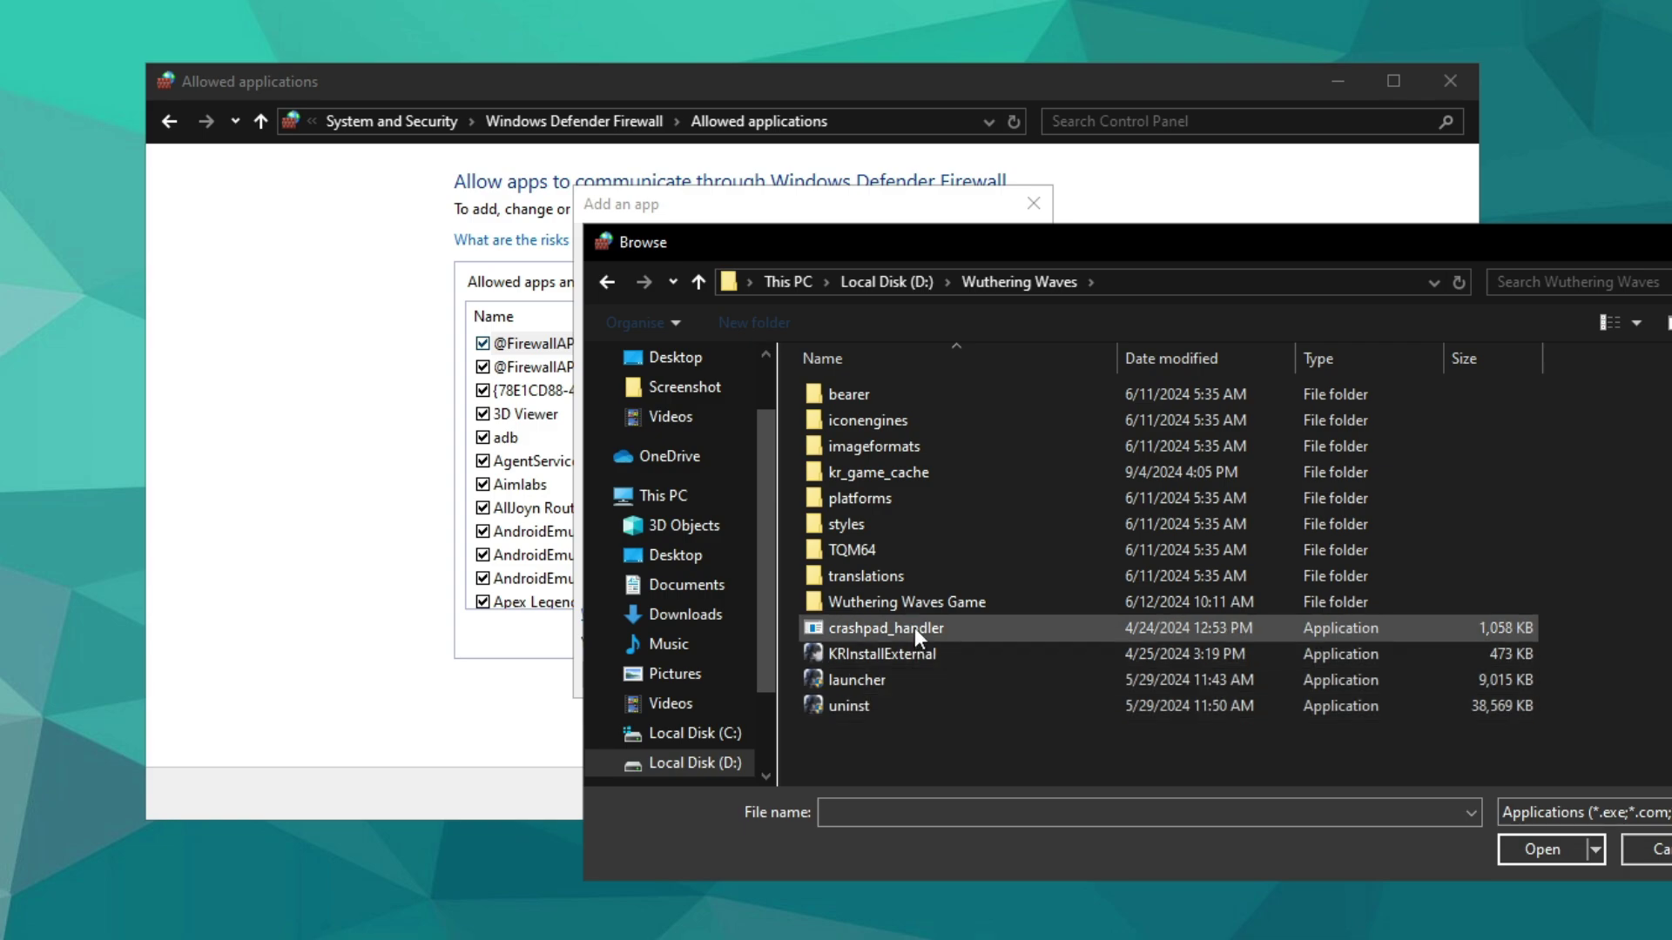
{"action": "left_click", "coordinate": [917, 599]}
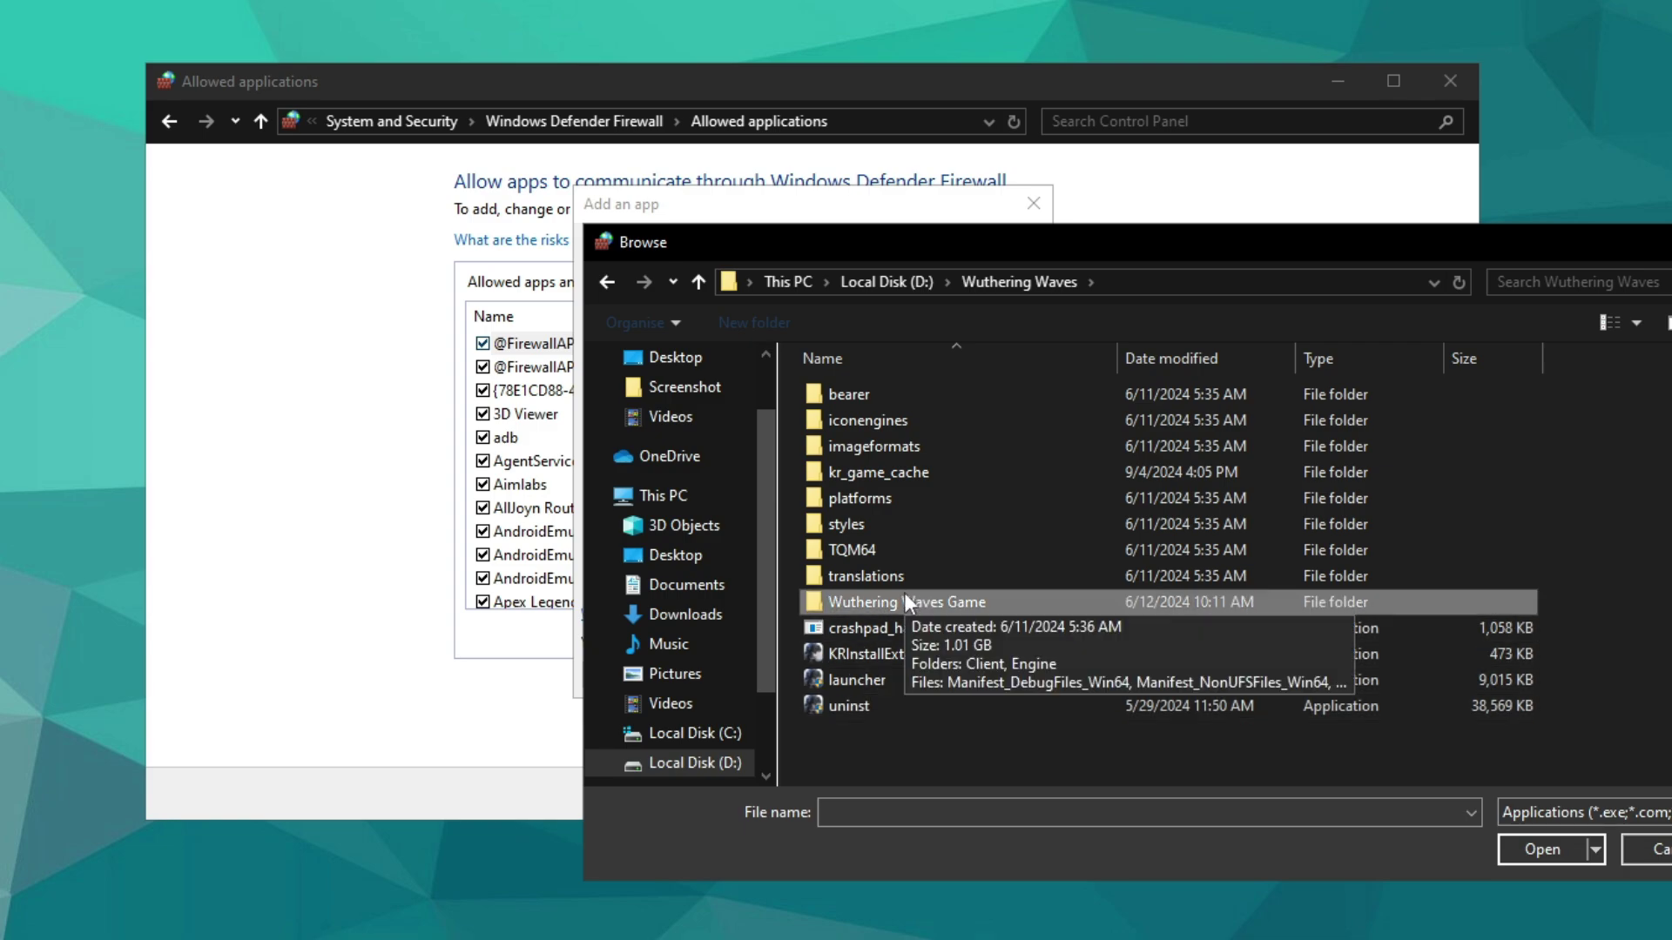
{"action": "double_click", "coordinate": [901, 596]}
{"action": "left_click", "coordinate": [886, 451]}
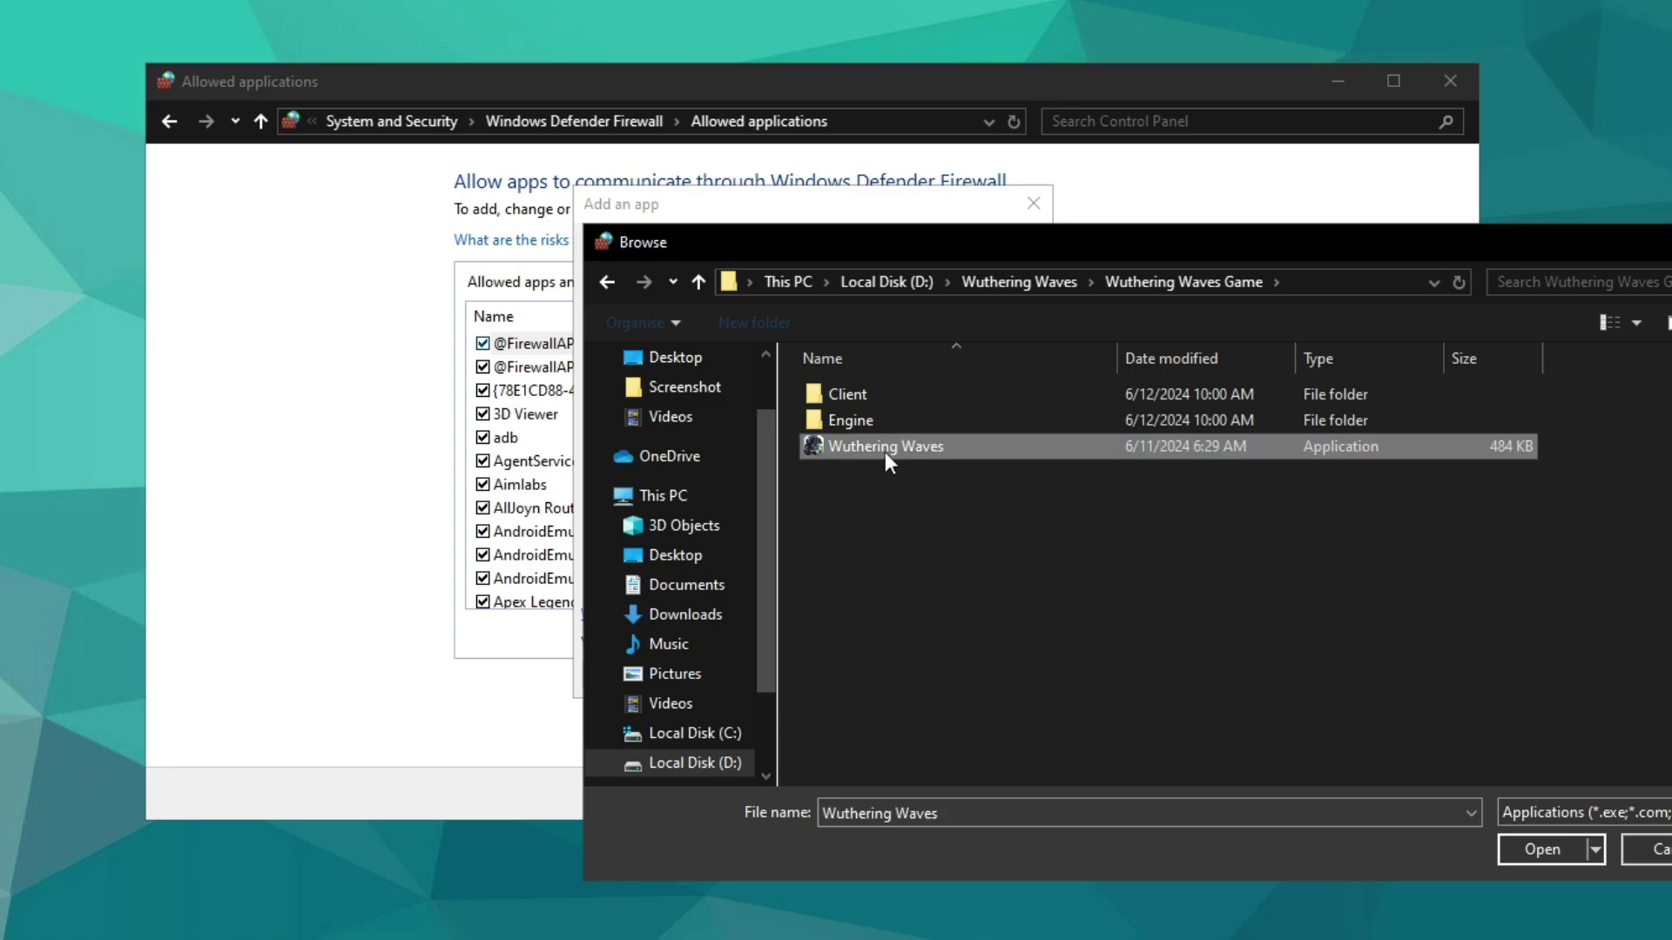
{"action": "left_click", "coordinate": [1516, 850]}
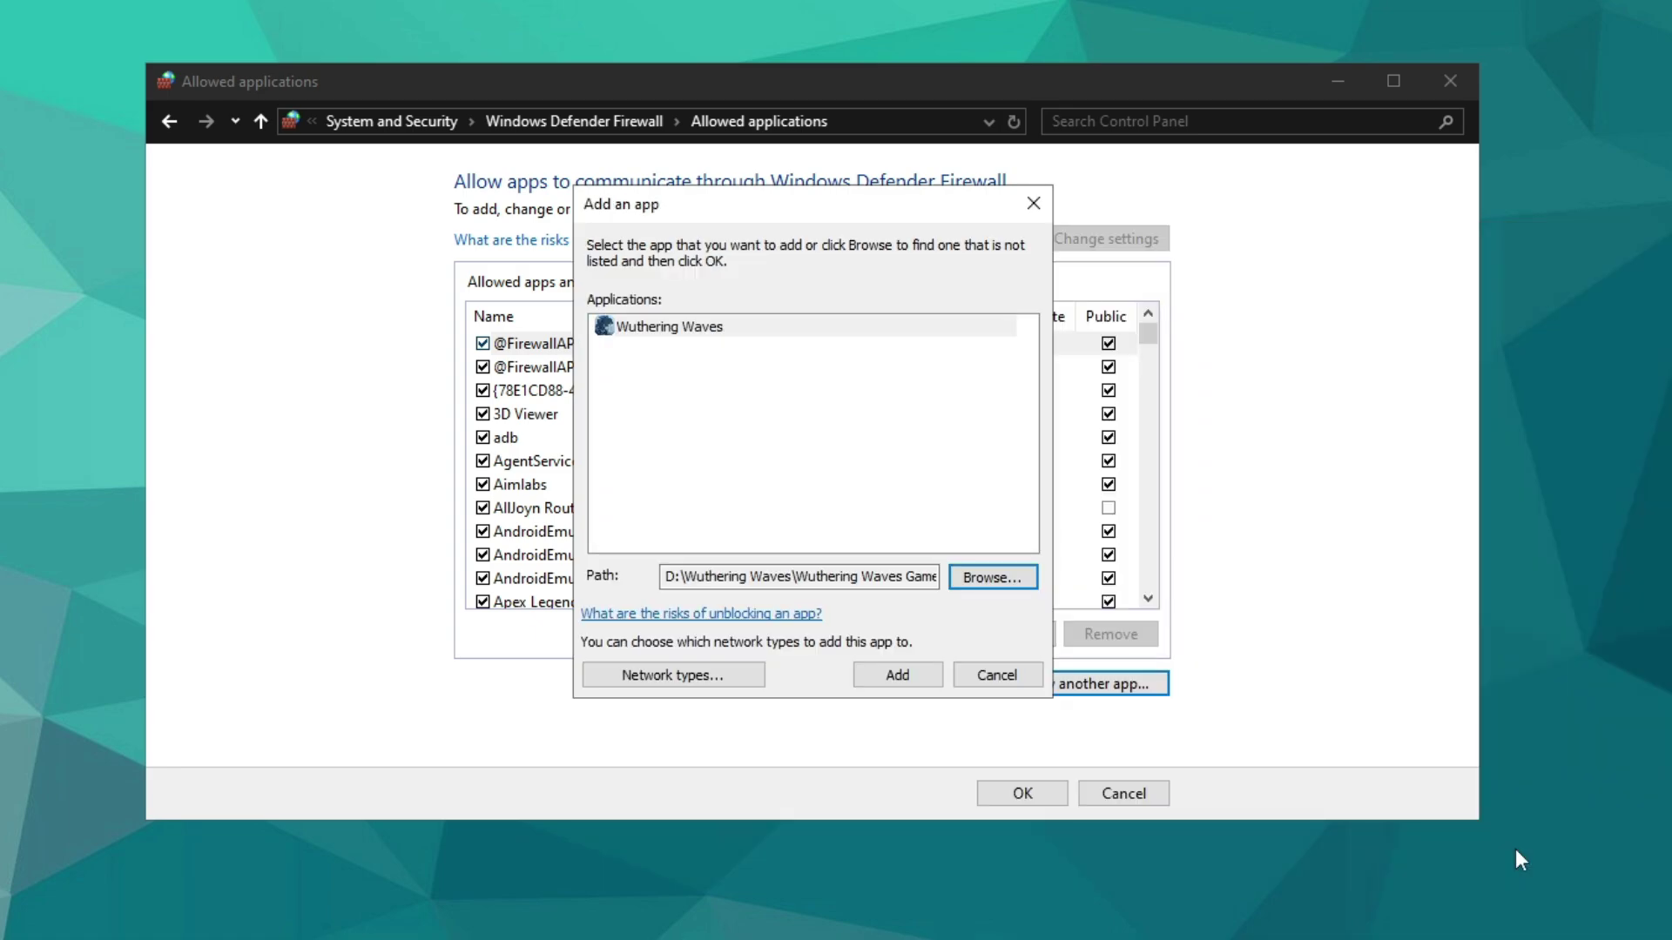
{"action": "left_click", "coordinate": [898, 674]}
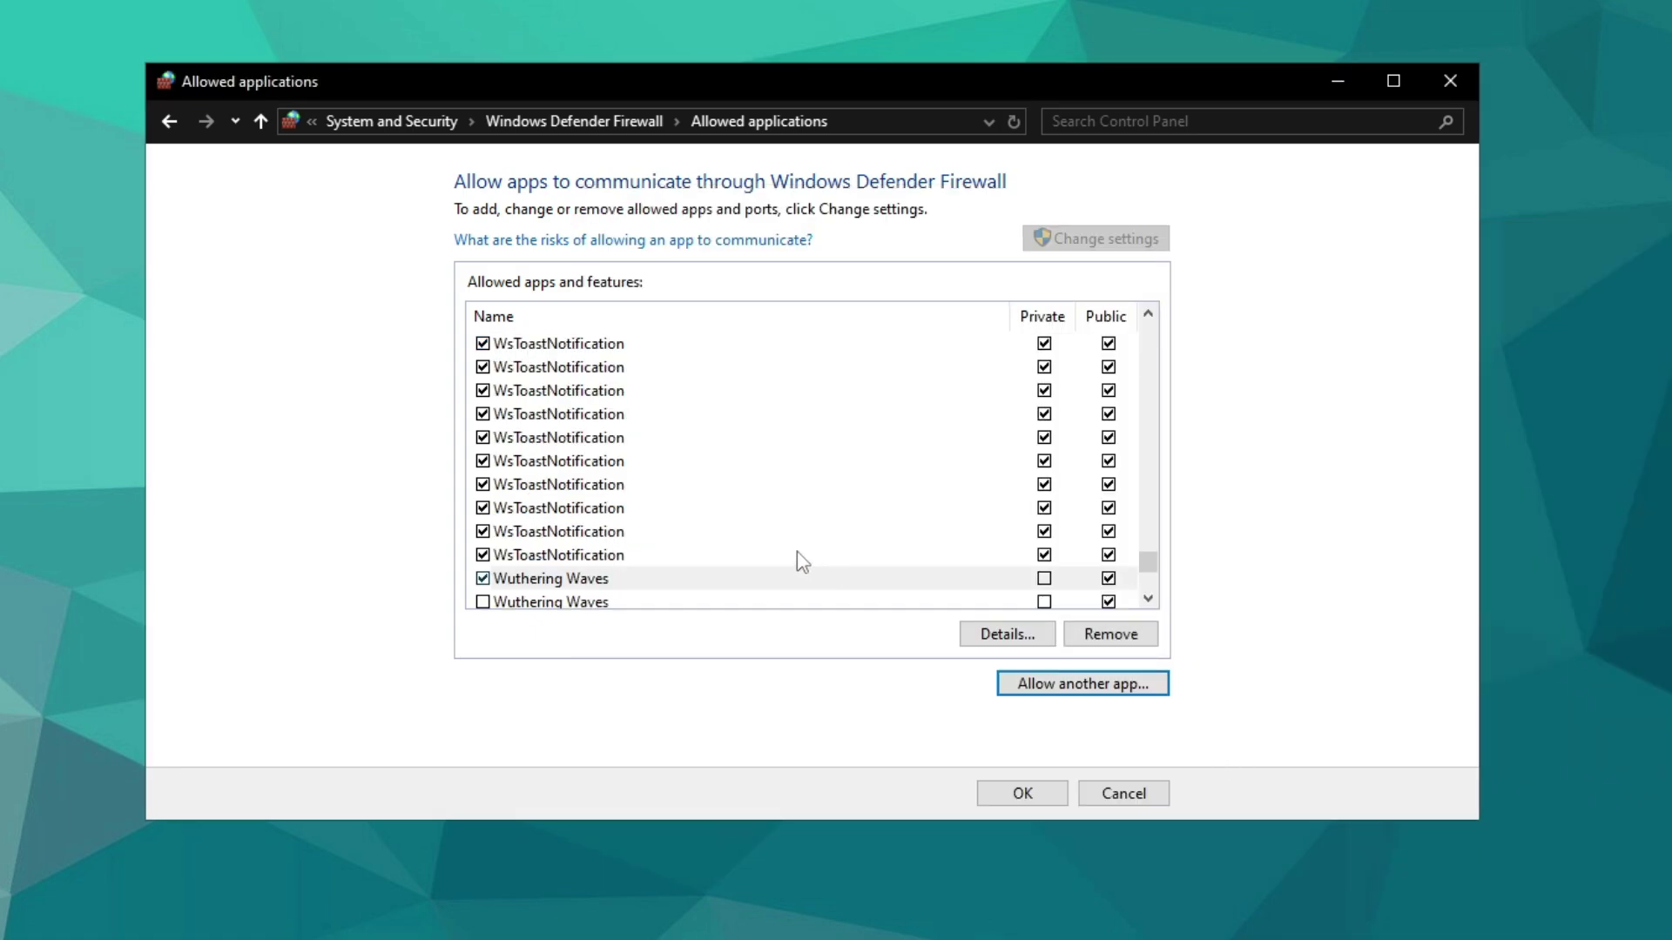
Allow Wuthering Waves on private networks as well as public ones, save the firewall changes and close the window
{"action": "left_click", "coordinate": [558, 509]}
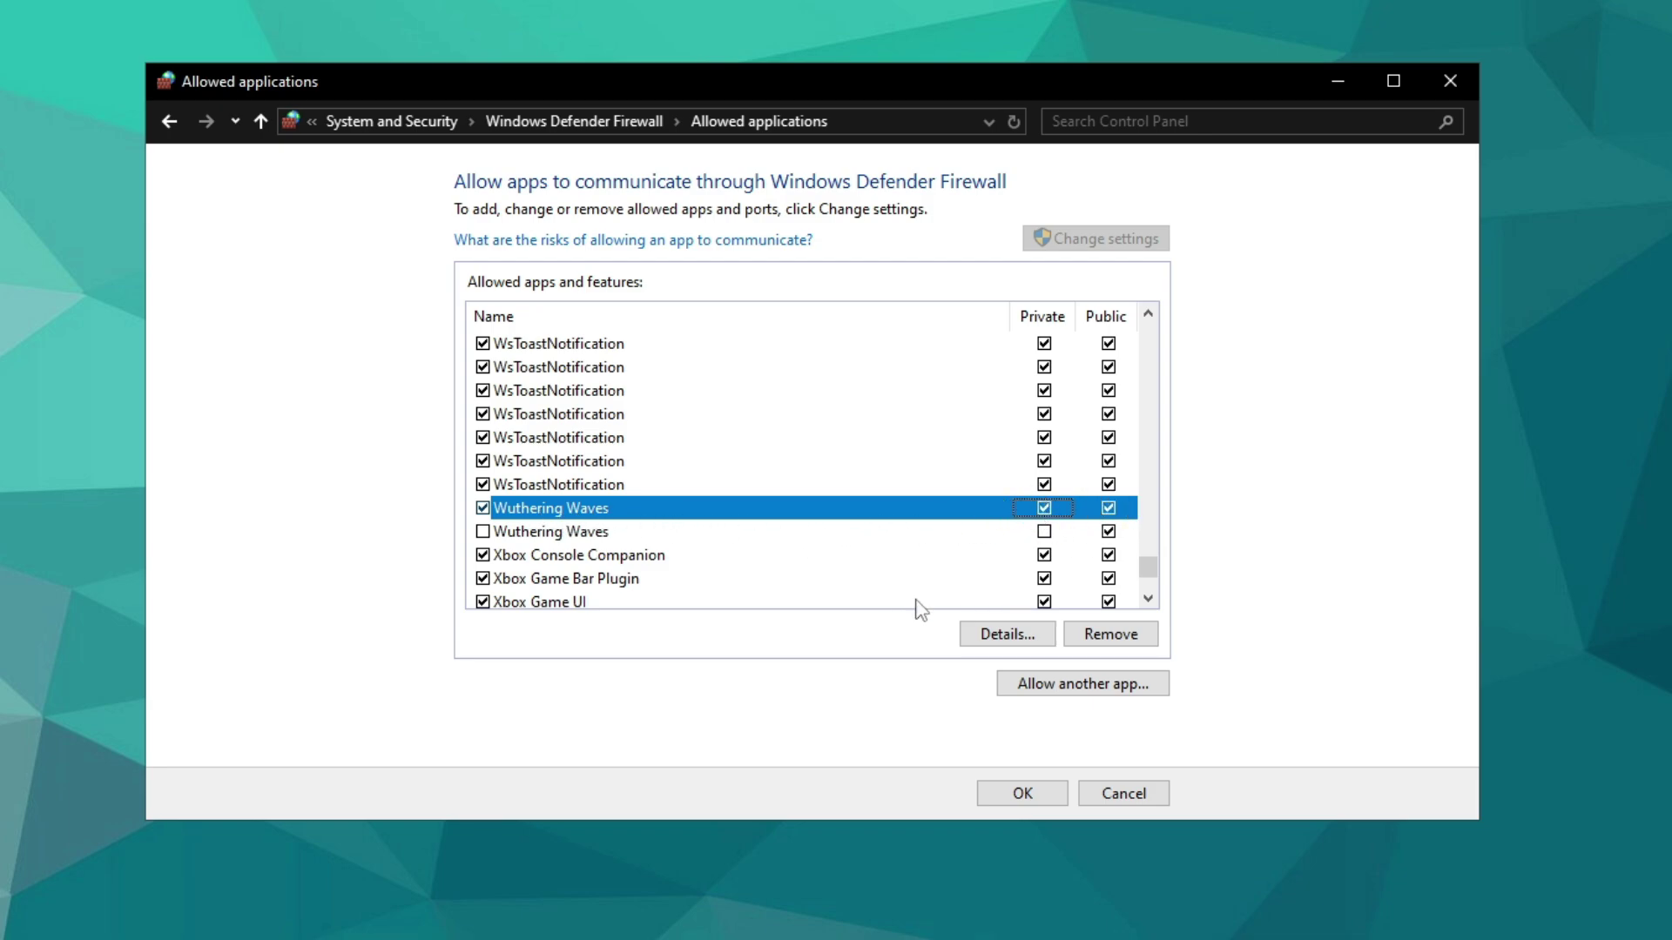
{"action": "left_click", "coordinate": [1022, 794]}
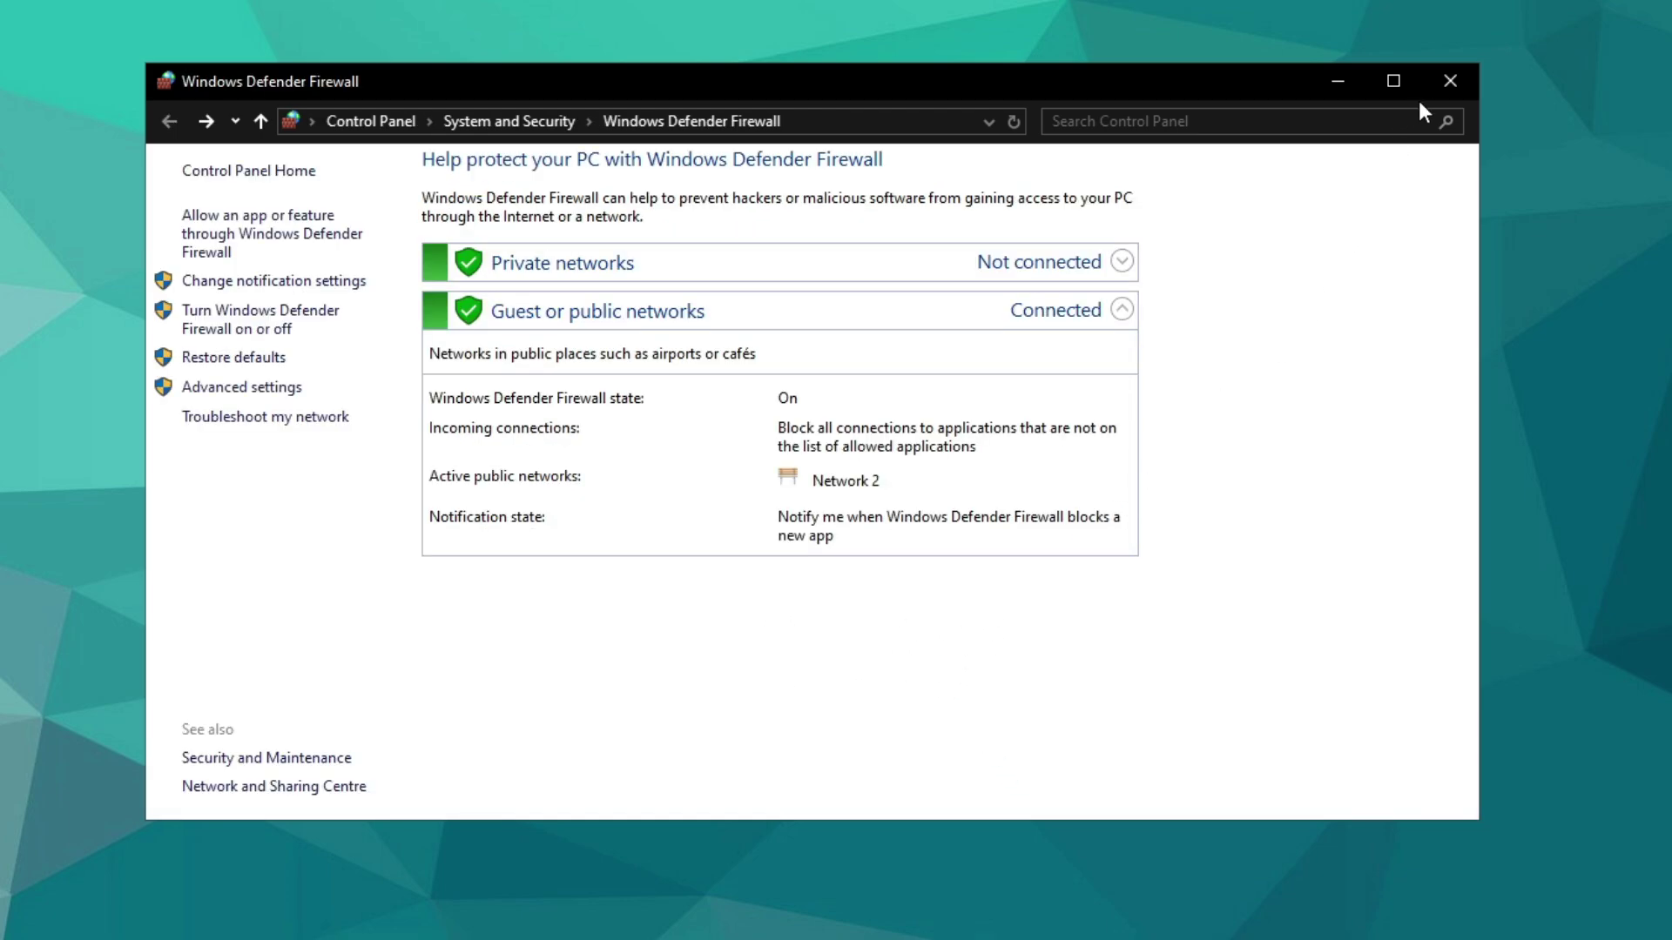
{"action": "left_click", "coordinate": [1446, 84]}
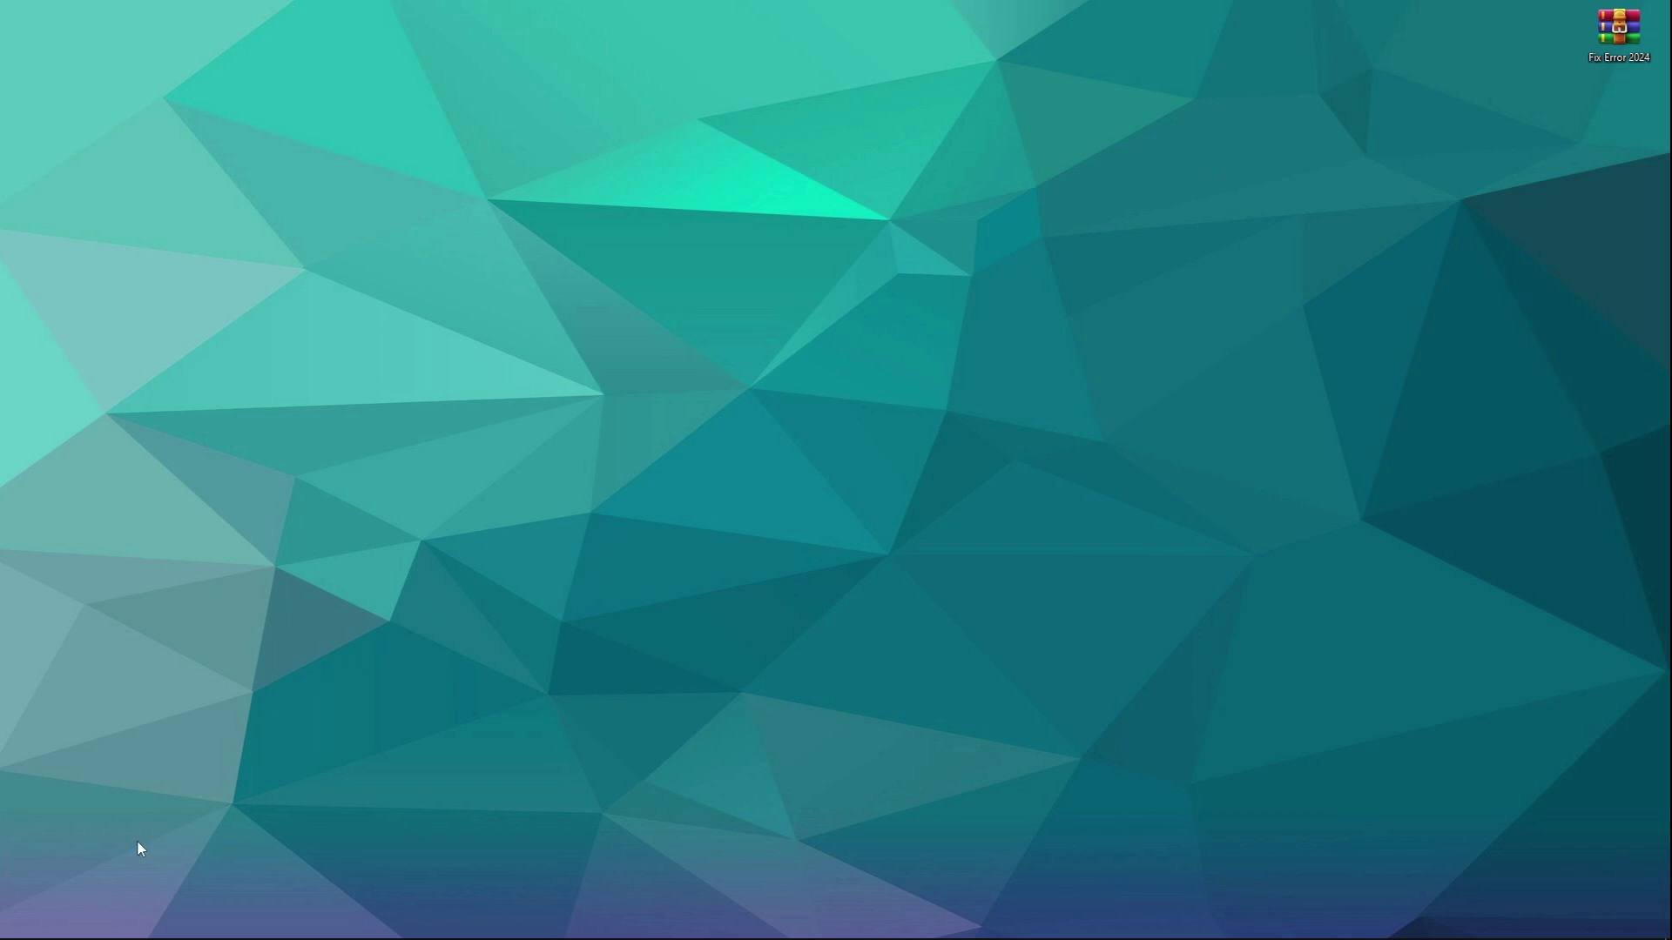
Check for available updates in the Windows Update settings and close the settings window
{"action": "left_click", "coordinate": [65, 921]}
{"action": "type", "text": "create a restore point"}
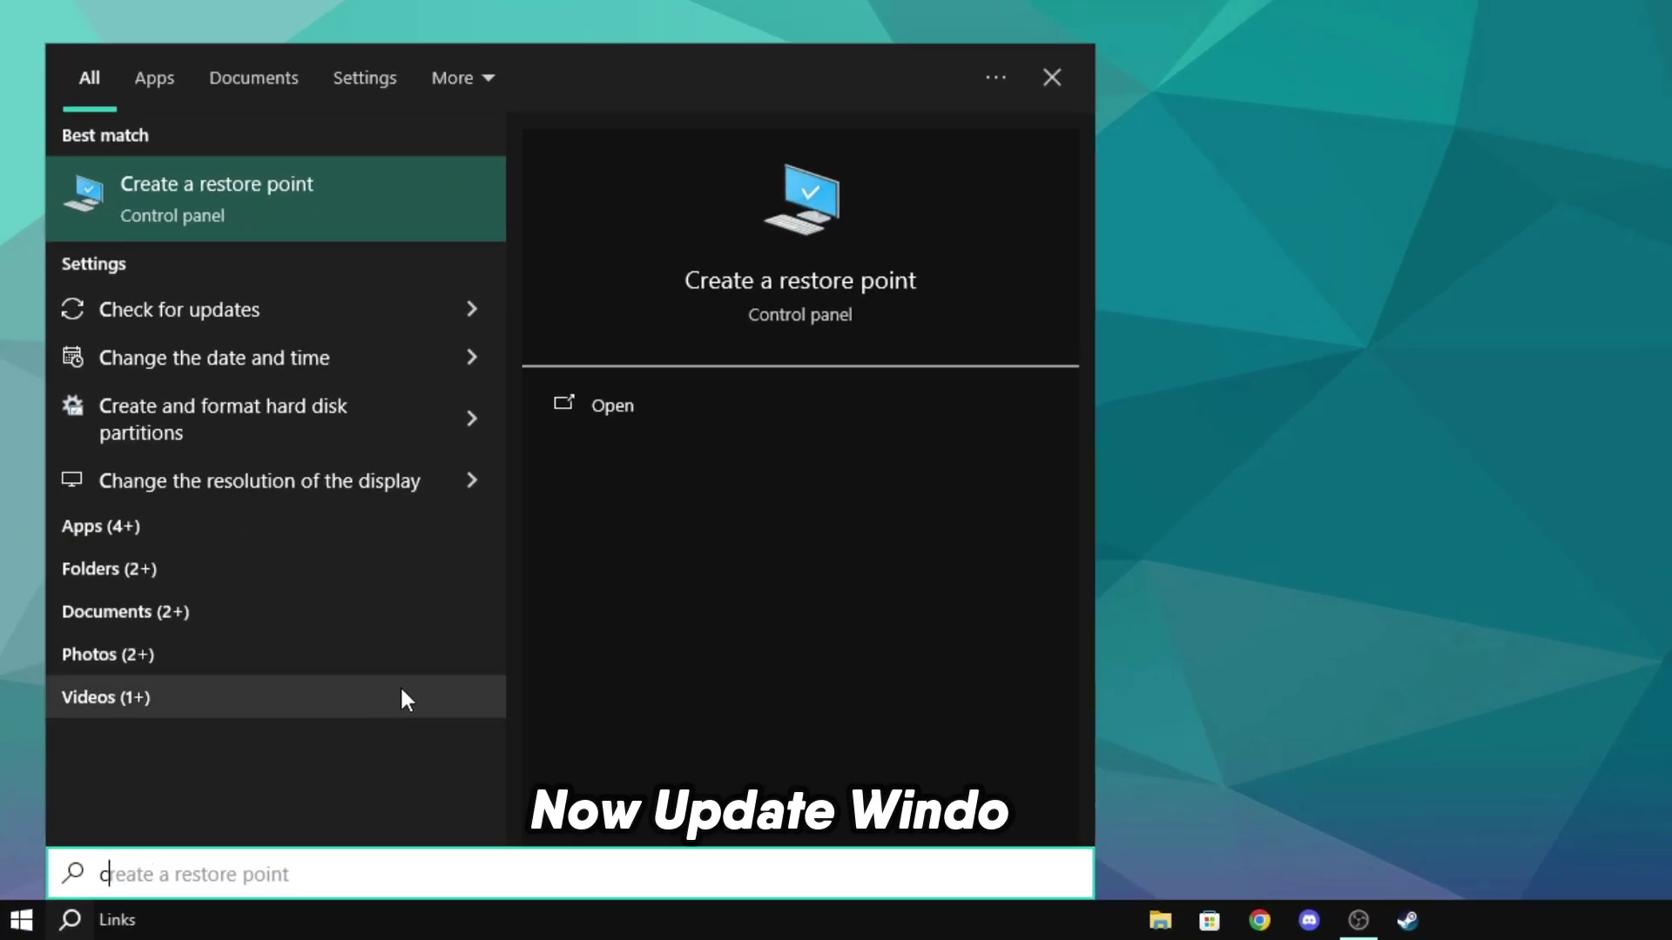
{"action": "type", "text": "h"}
{"action": "left_click", "coordinate": [713, 287]}
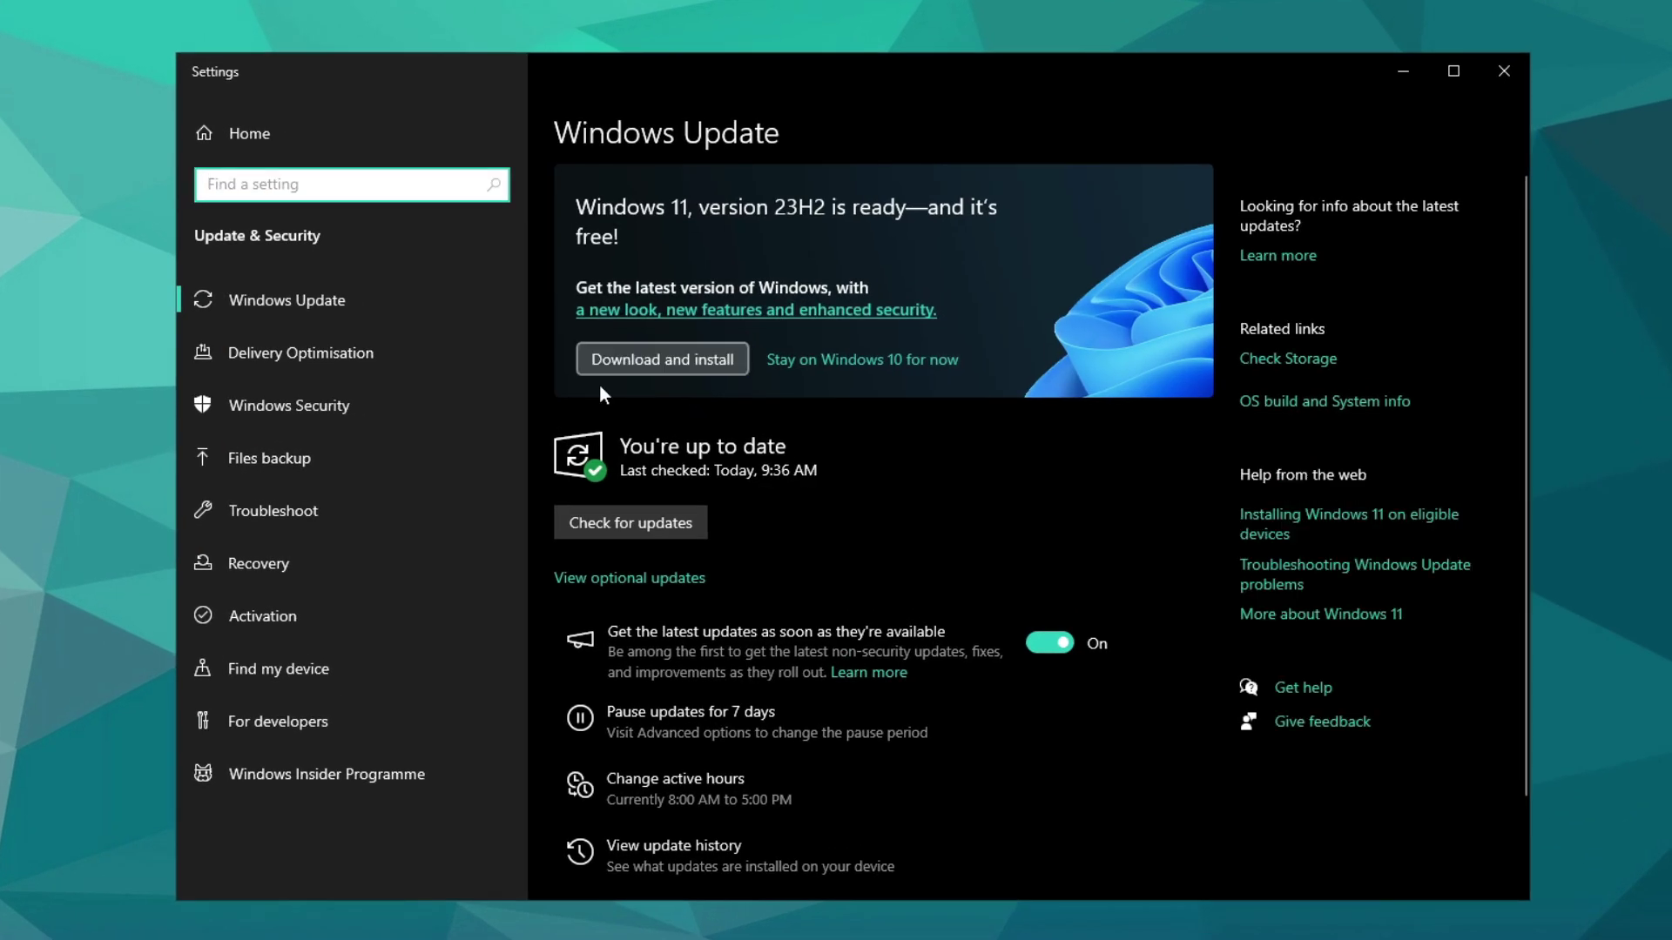
{"action": "left_click", "coordinate": [627, 519]}
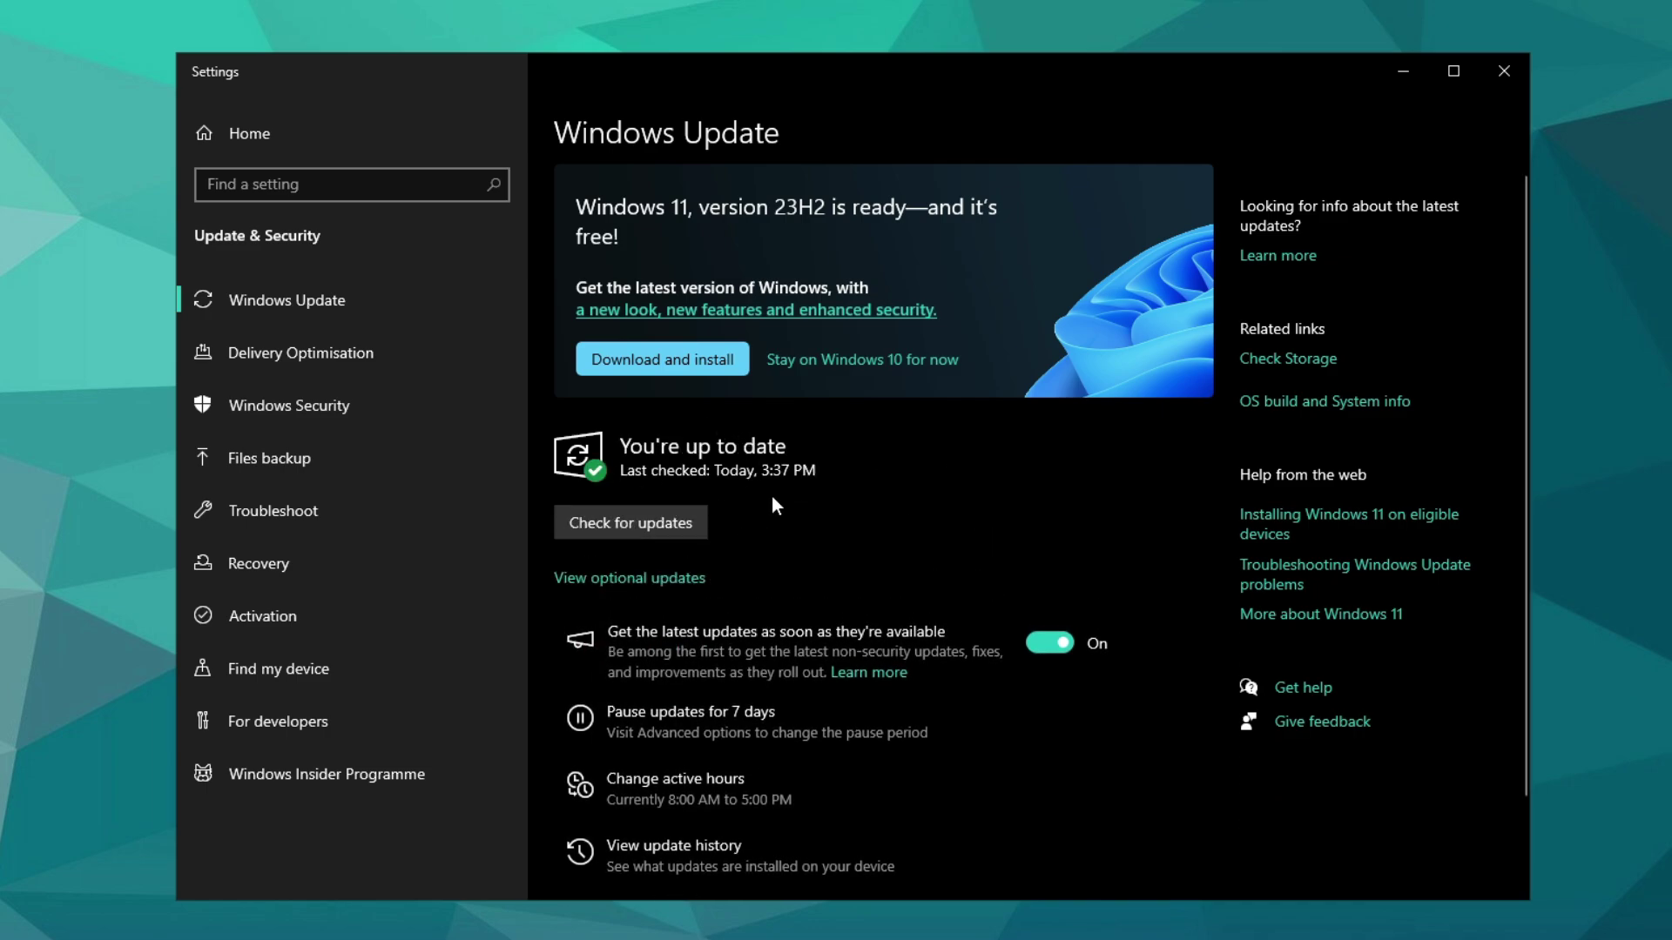
{"action": "left_click", "coordinate": [1496, 68]}
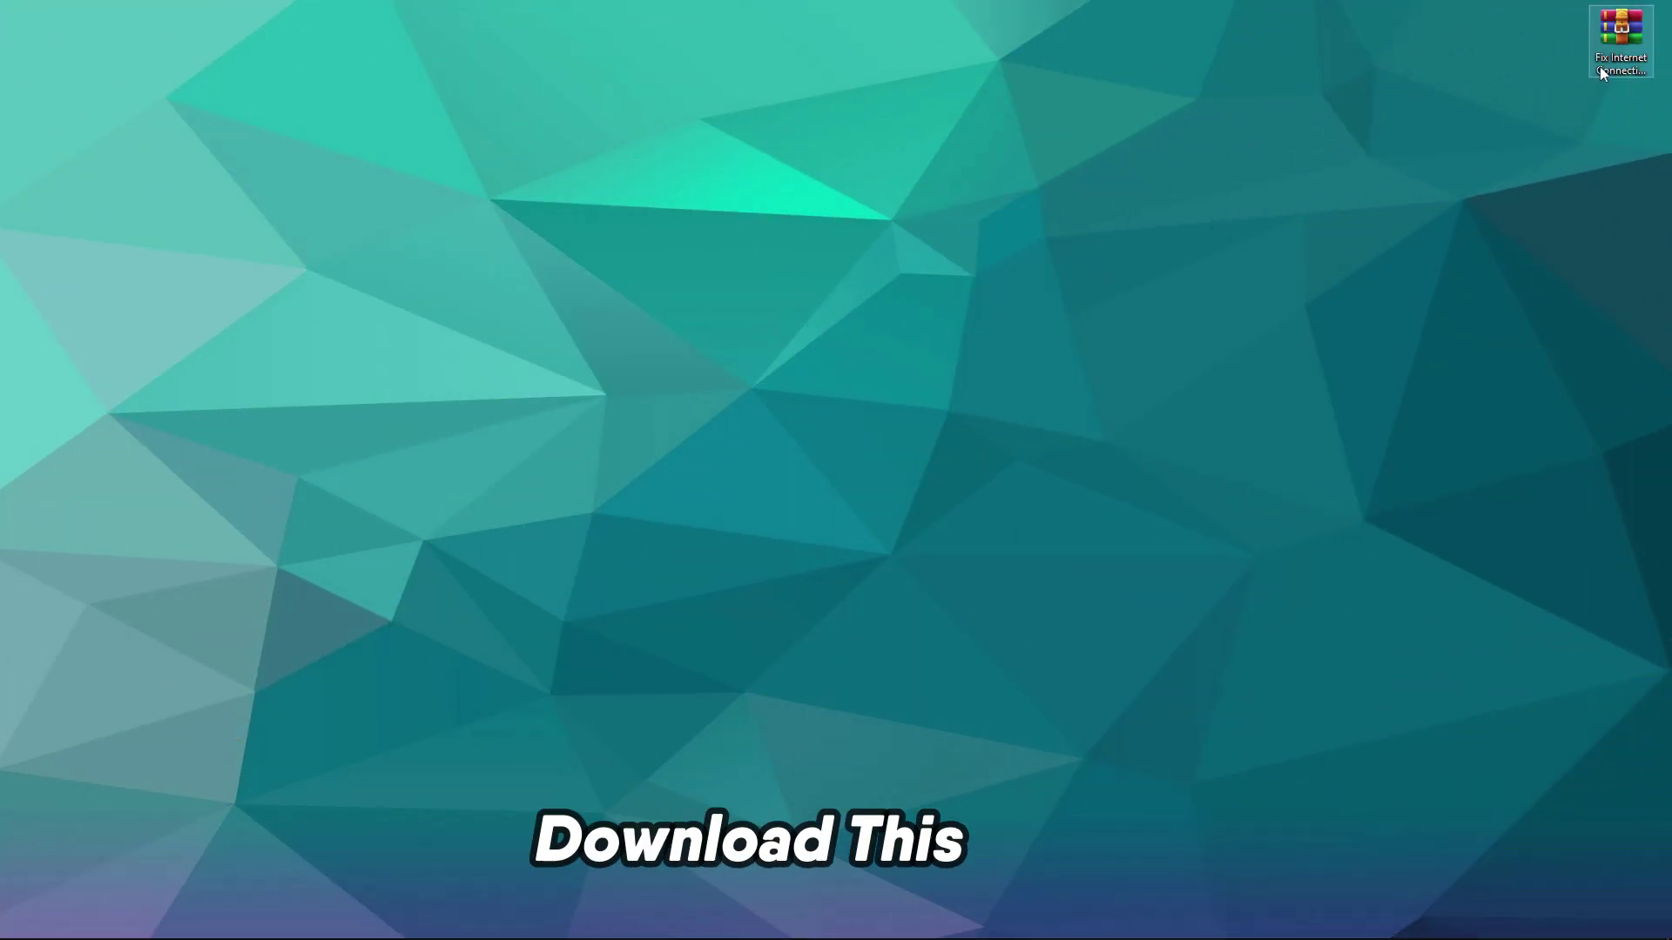
Extract the Fix Internet Connection Issue archive on the desktop and place the extracted folder beside it
{"action": "left_click_drag", "start_coordinate": [1600, 66], "coordinate": [739, 238]}
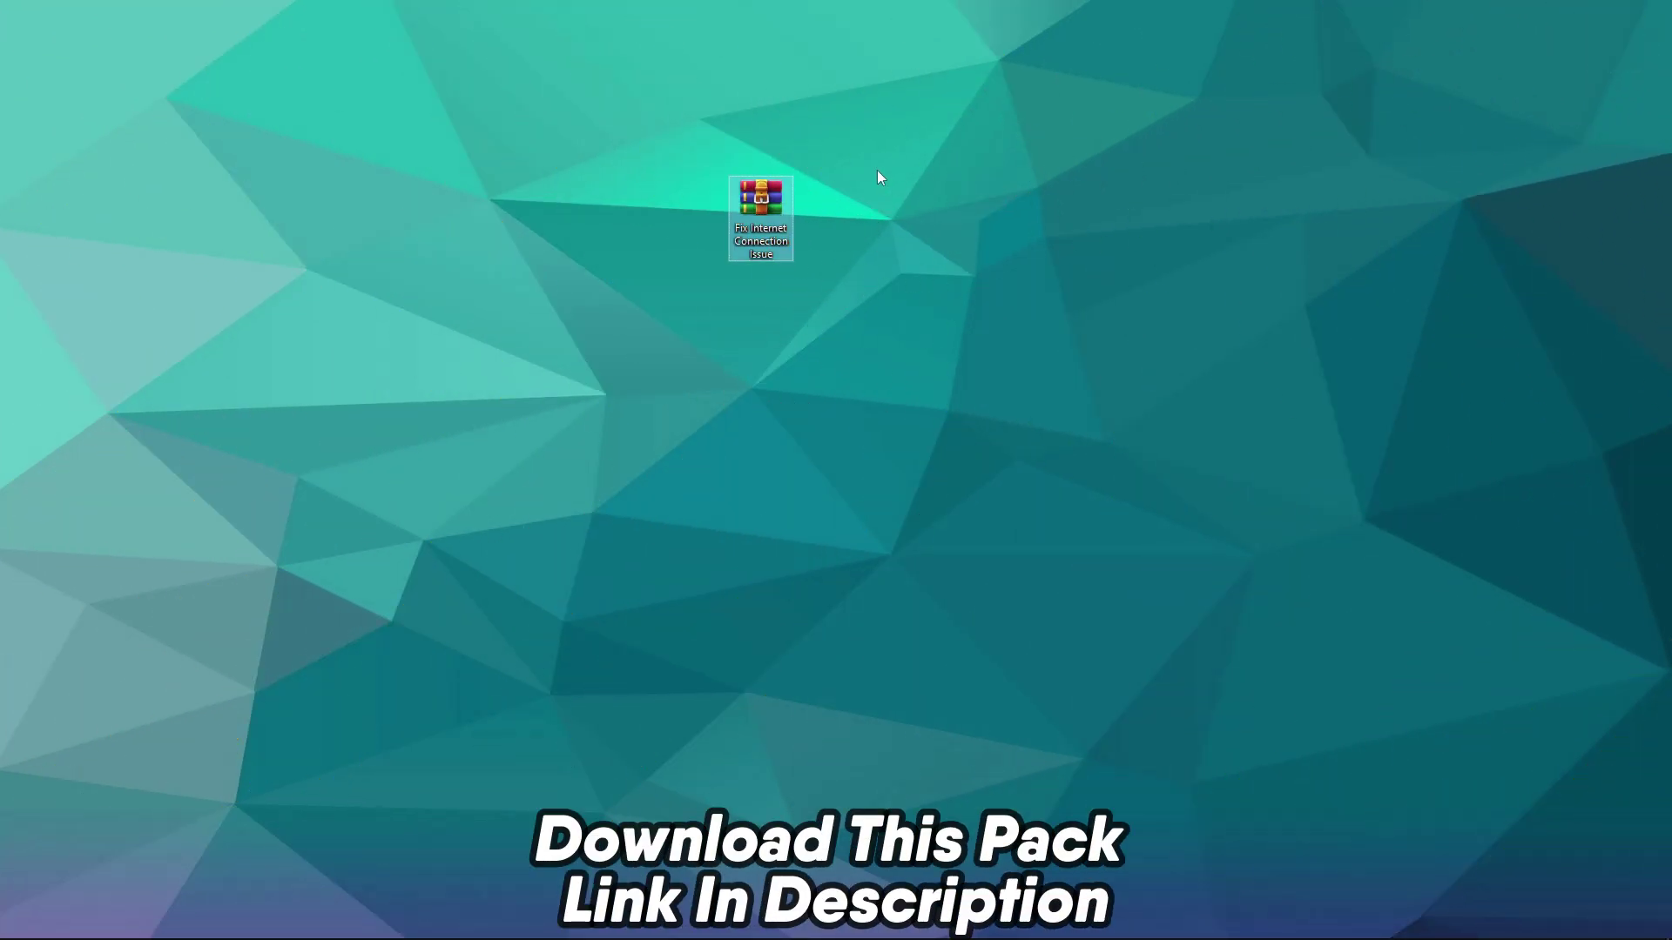
{"action": "right_click", "coordinate": [749, 209]}
{"action": "left_click", "coordinate": [808, 299]}
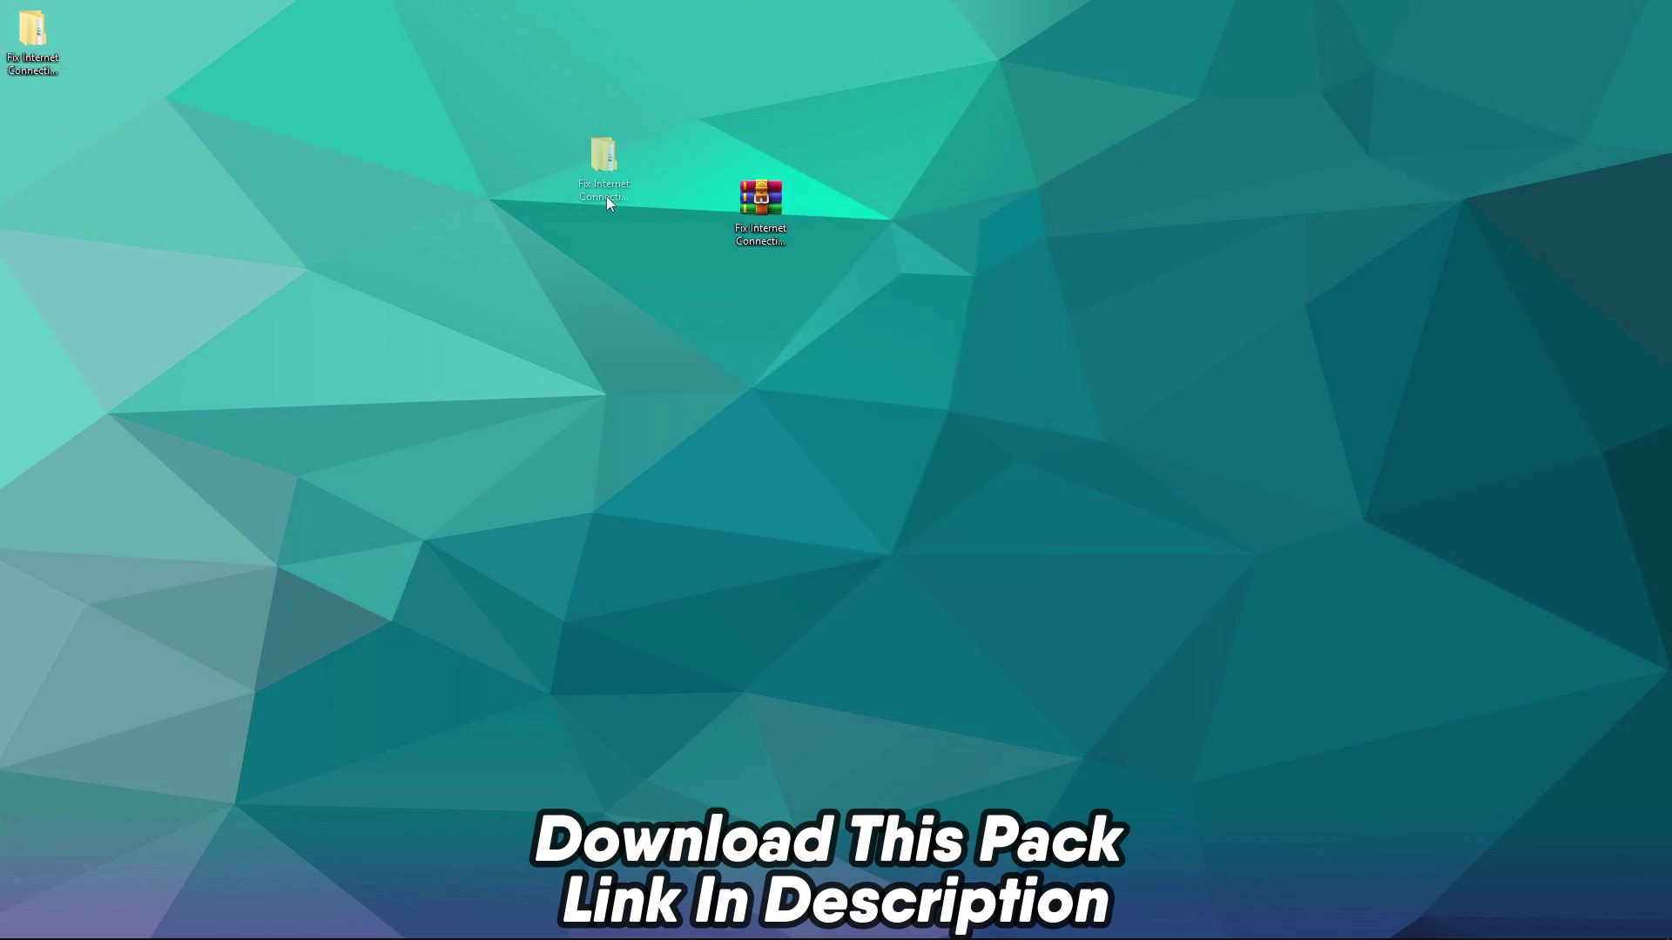
{"action": "left_click_drag", "start_coordinate": [606, 202], "coordinate": [697, 244]}
{"action": "right_click", "coordinate": [640, 217]}
{"action": "left_click", "coordinate": [583, 191]}
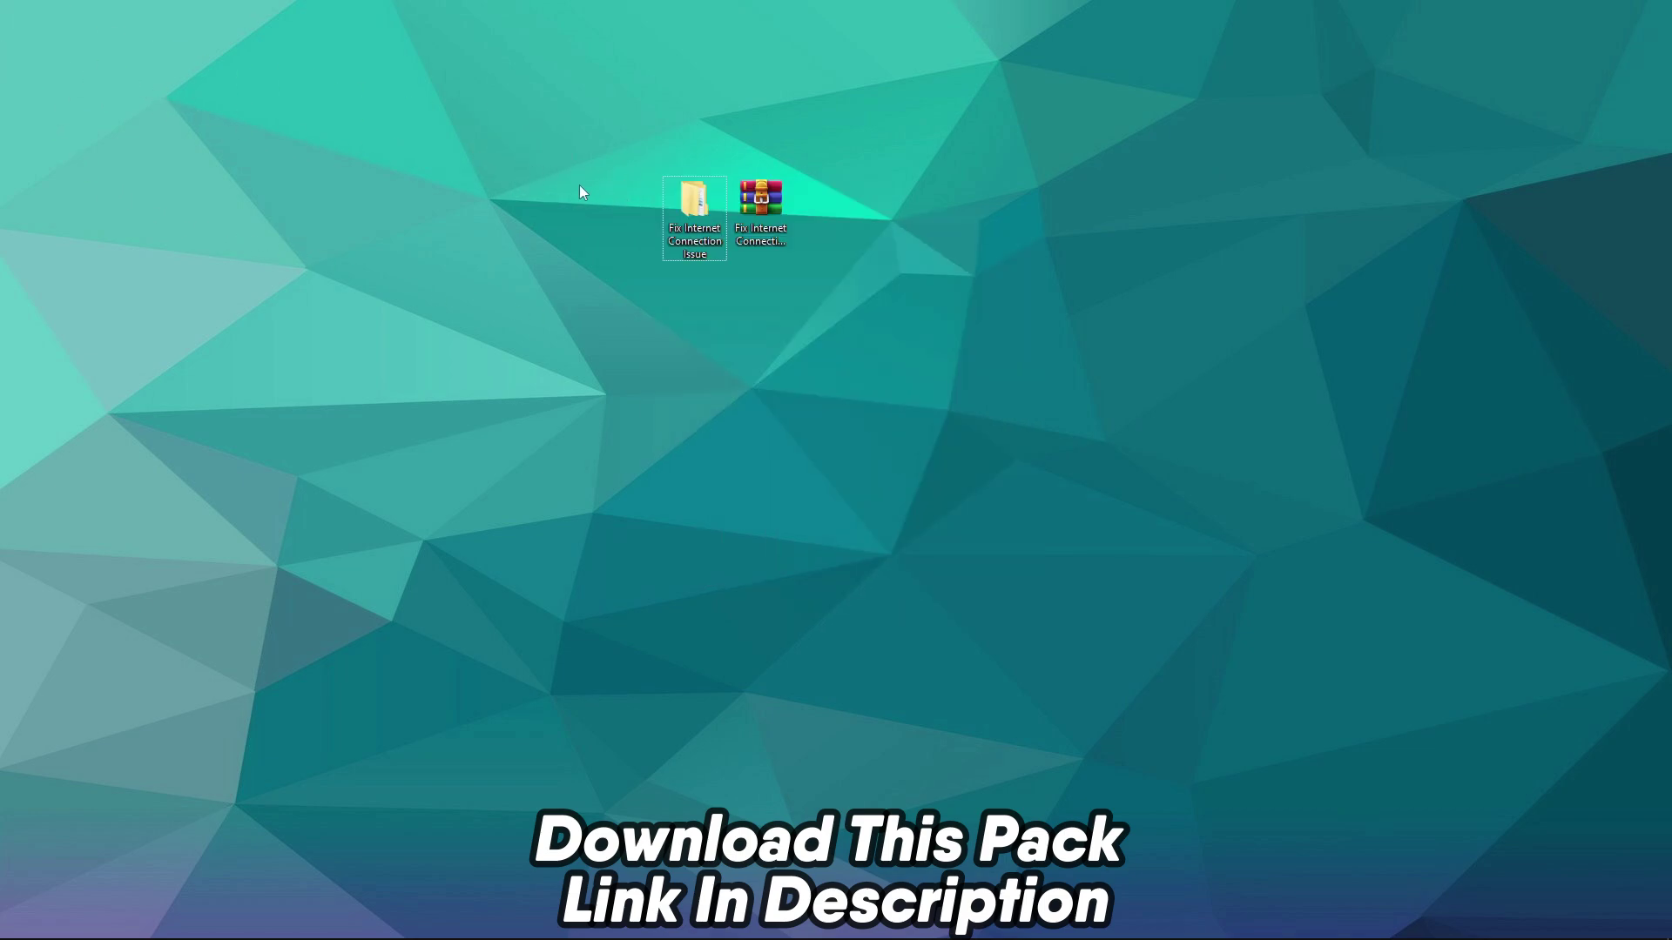
Open the extracted Fix Internet Connection Issue folder and its subfolder 1- Fix Internet Issue
{"action": "right_click", "coordinate": [705, 205]}
{"action": "left_click", "coordinate": [749, 217]}
{"action": "left_click_drag", "start_coordinate": [775, 466], "coordinate": [464, 271]}
{"action": "left_click", "coordinate": [594, 258]}
{"action": "right_click", "coordinate": [594, 256]}
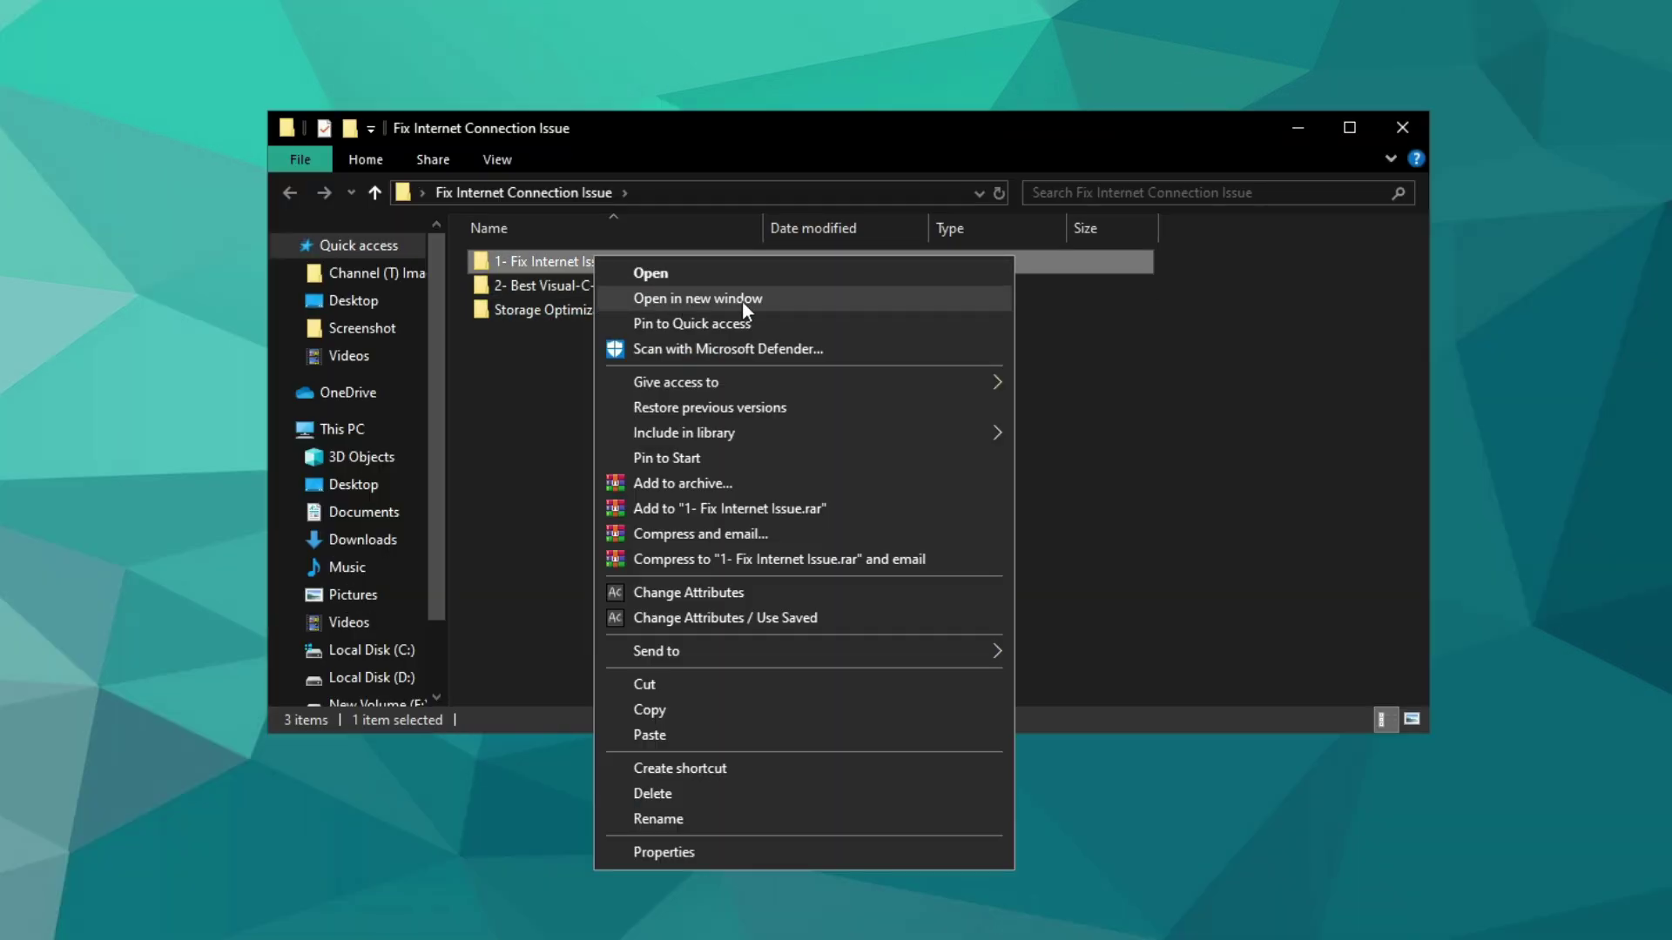
{"action": "left_click", "coordinate": [656, 272]}
Run TCPOptimizer as administrator
{"action": "left_click_drag", "start_coordinate": [742, 354], "coordinate": [467, 259]}
{"action": "right_click", "coordinate": [552, 266]}
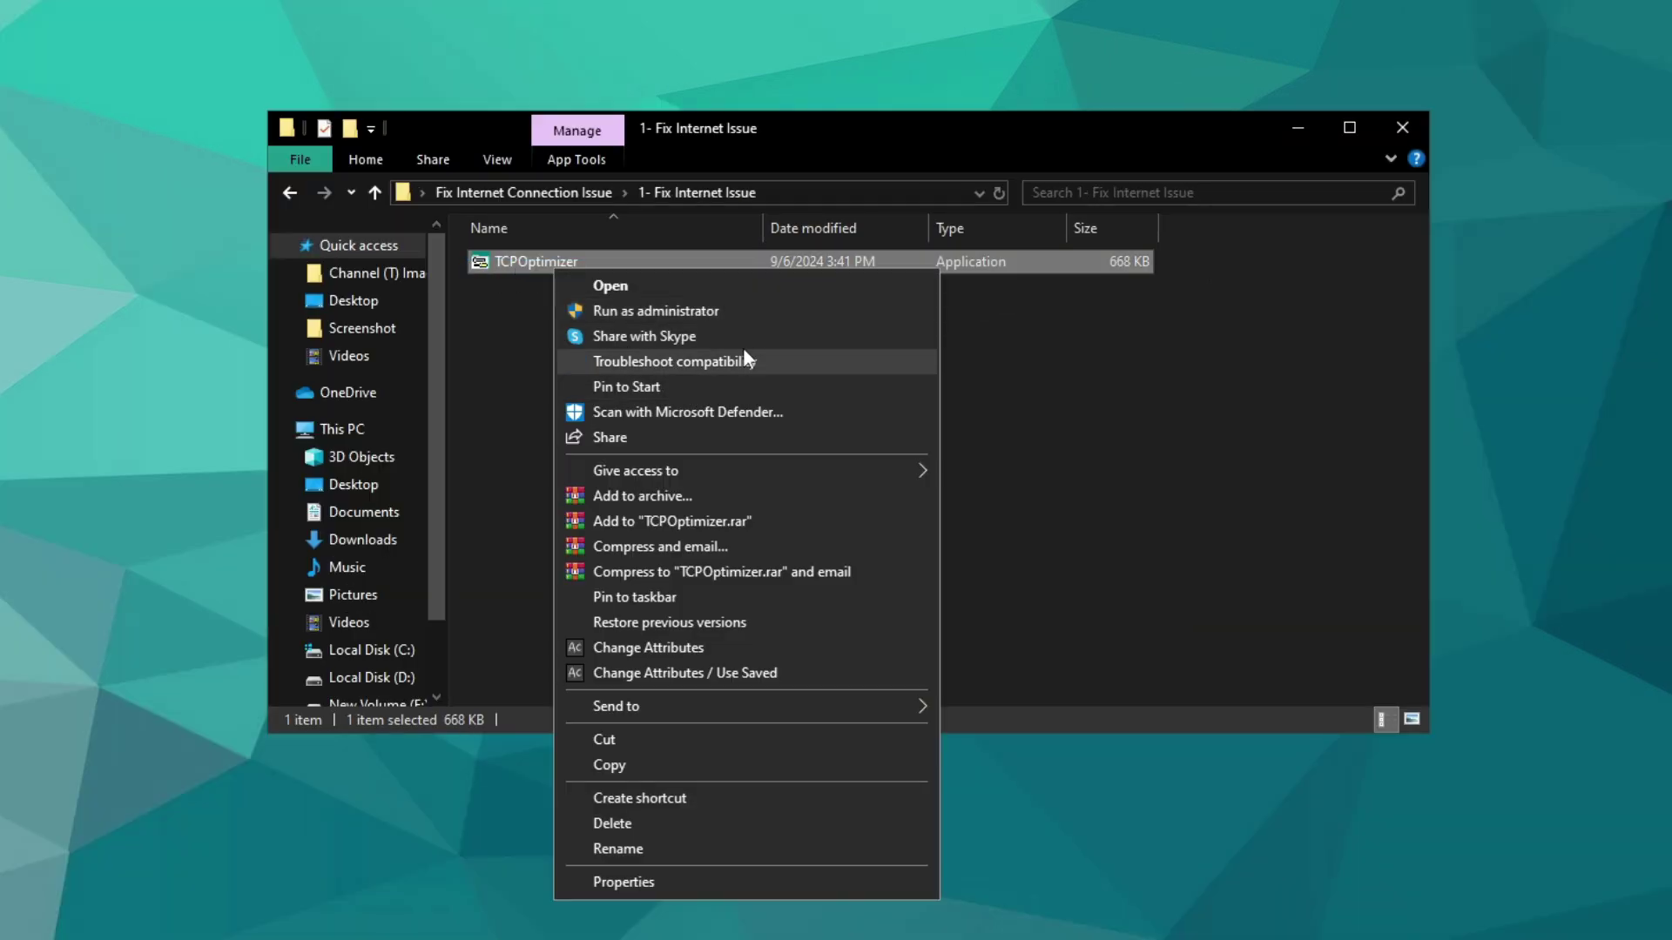
{"action": "left_click", "coordinate": [645, 312]}
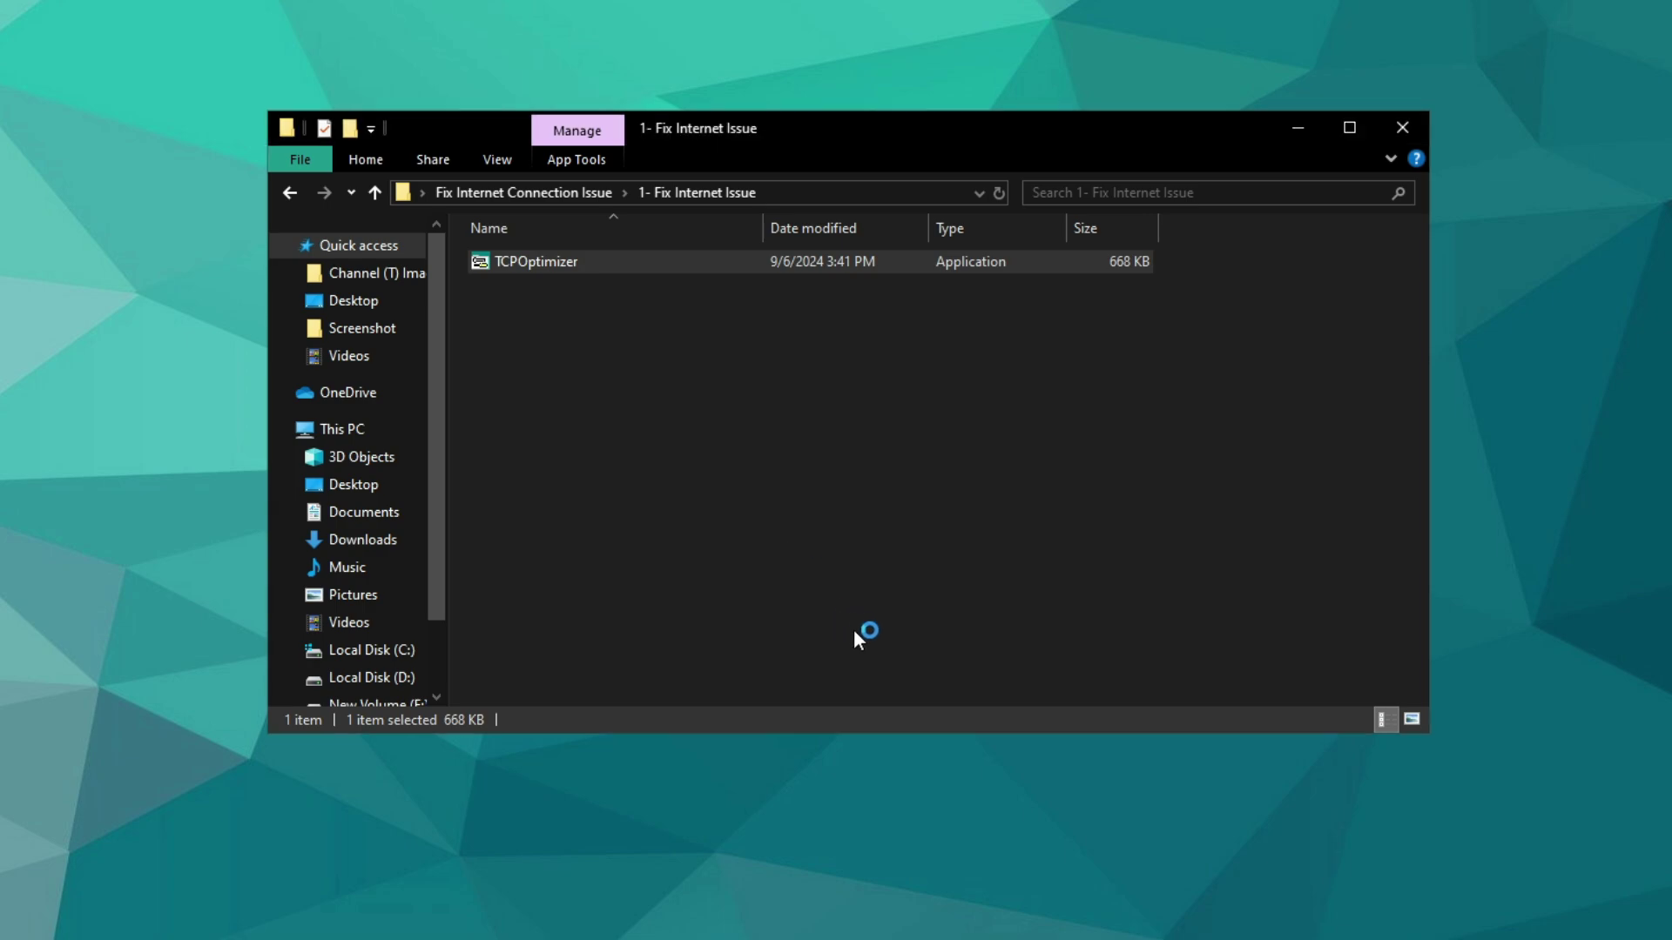
{"action": "left_click", "coordinate": [825, 618]}
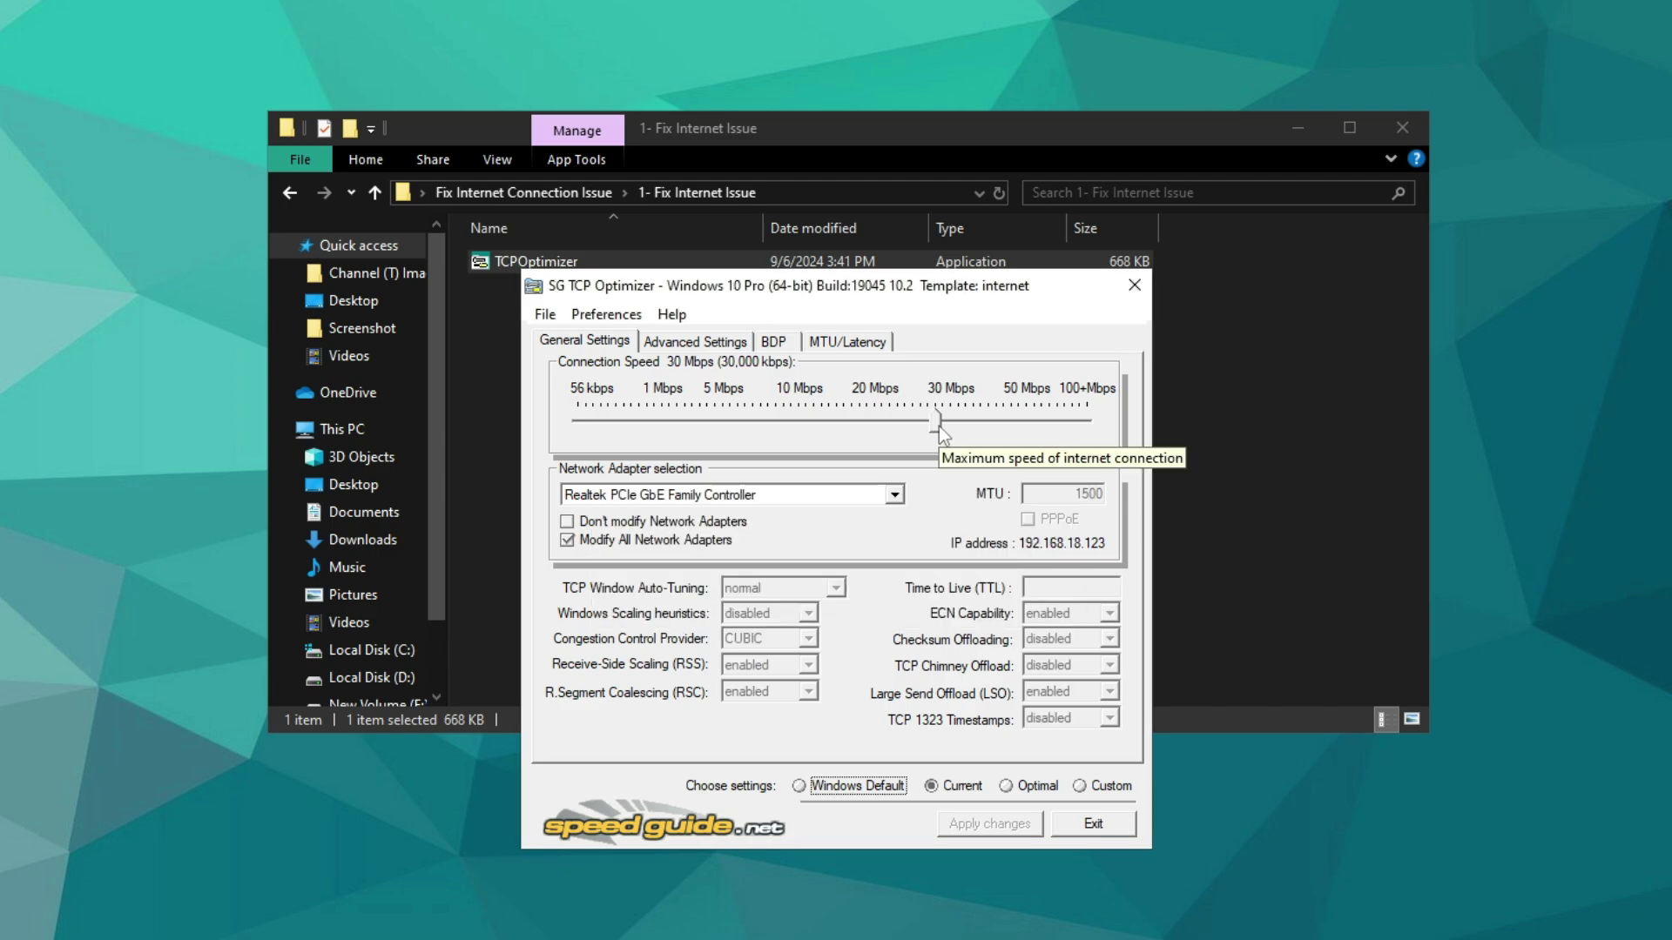
Set the connection speed to 30 Mbps and switch to Custom settings with the Realtek PCIe GbE Family Controller adapter
{"action": "mouse_move", "coordinate": [939, 427]}
{"action": "left_mouse_down"}
{"action": "mouse_move", "coordinate": [1063, 427]}
{"action": "mouse_move", "coordinate": [942, 406]}
{"action": "left_mouse_up"}
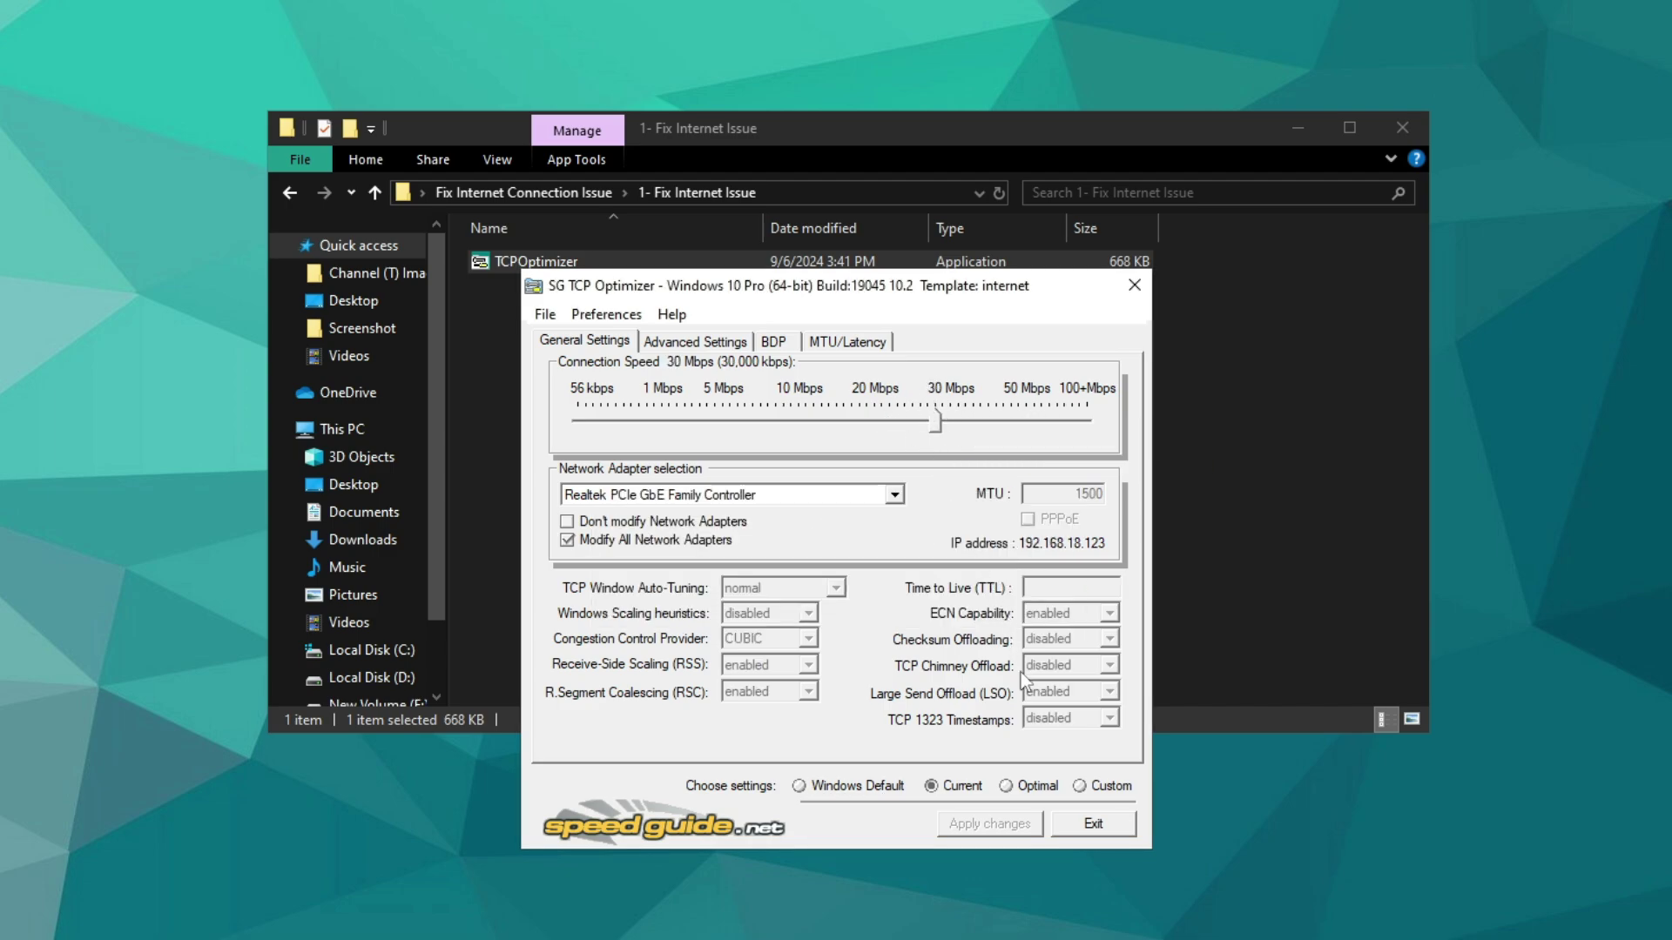
{"action": "left_click", "coordinate": [1084, 788]}
{"action": "left_click", "coordinate": [725, 496]}
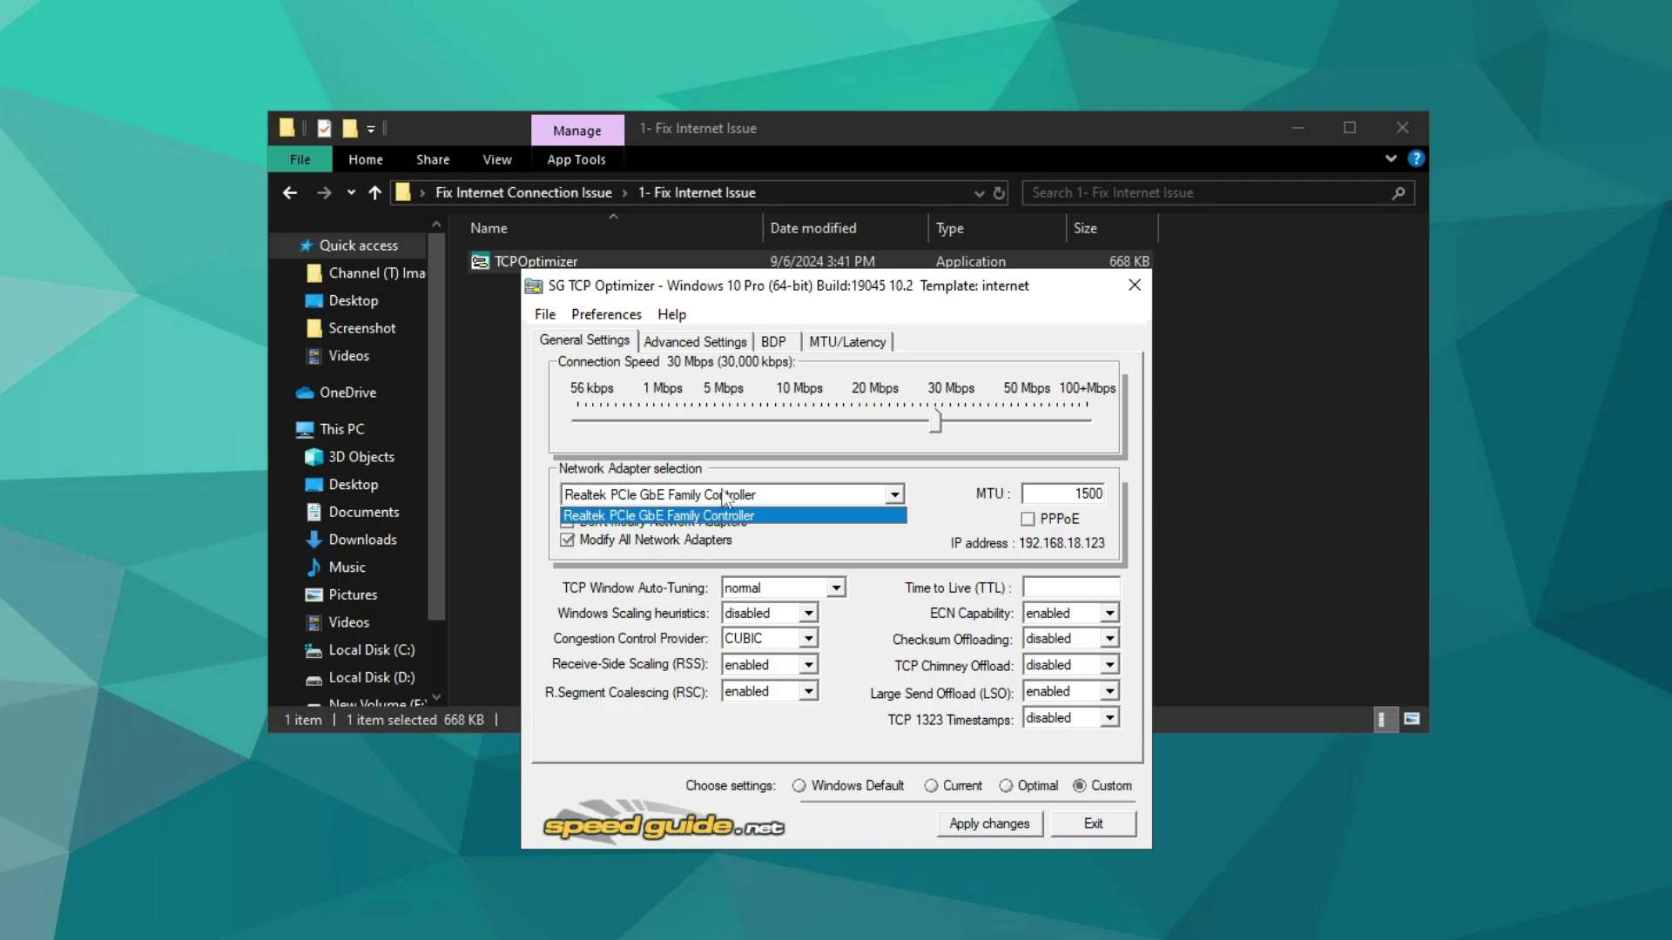
{"action": "left_click", "coordinate": [626, 515]}
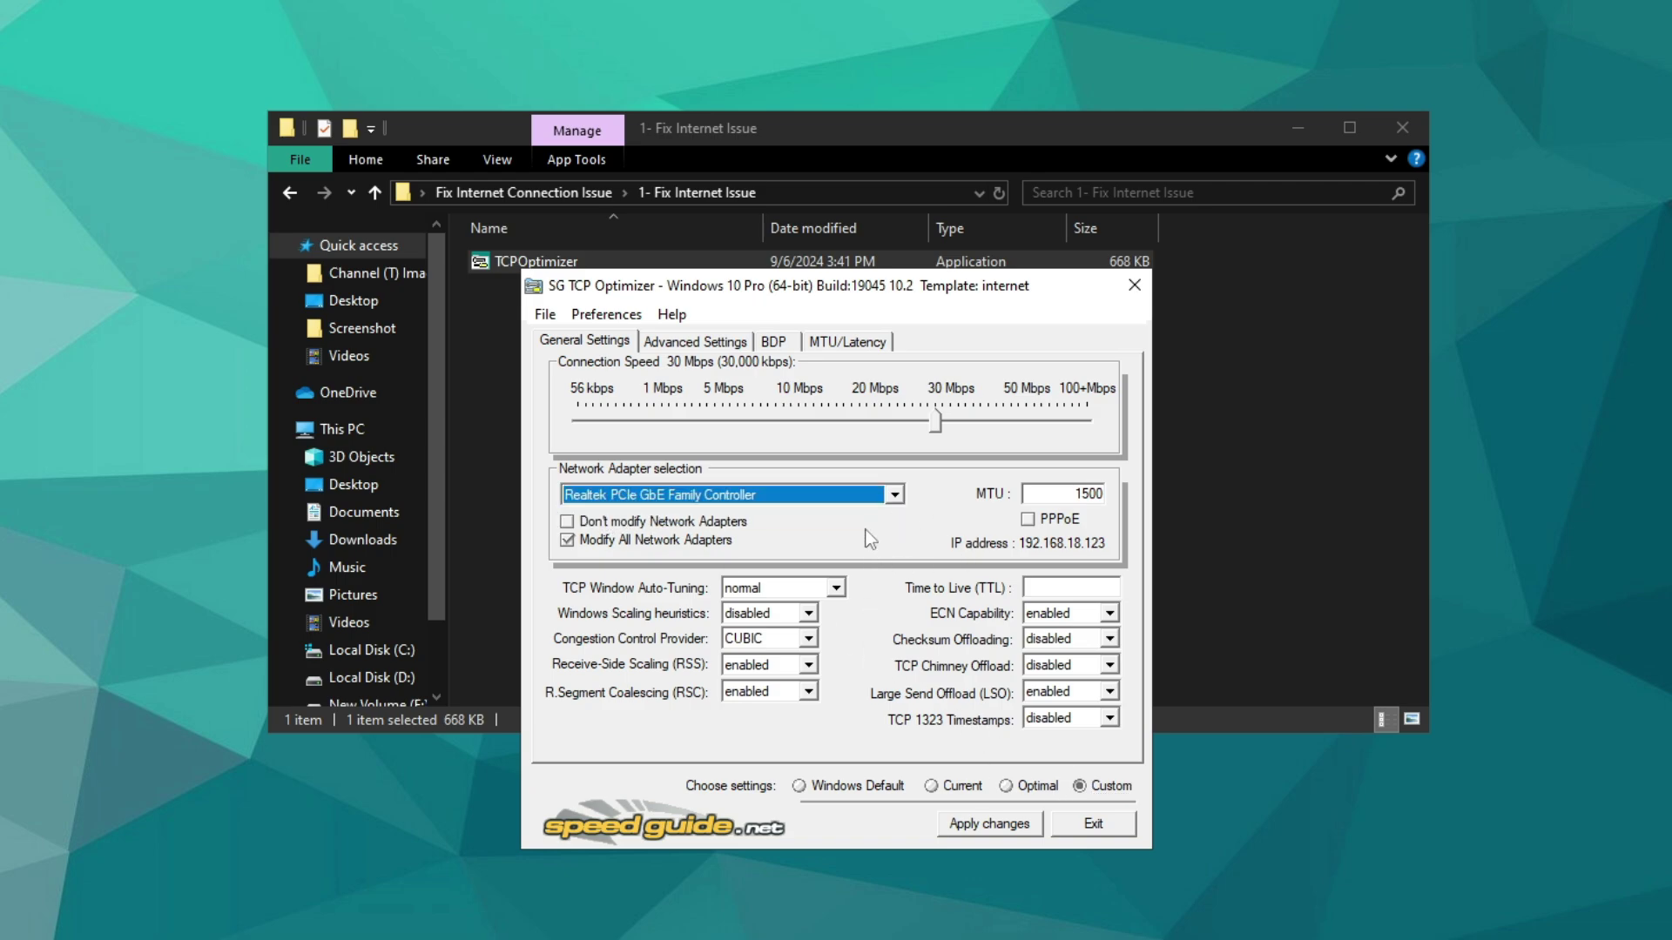
Review the Host Resolution Priority values in TCP Optimizer's advanced settings
{"action": "left_click", "coordinate": [666, 340]}
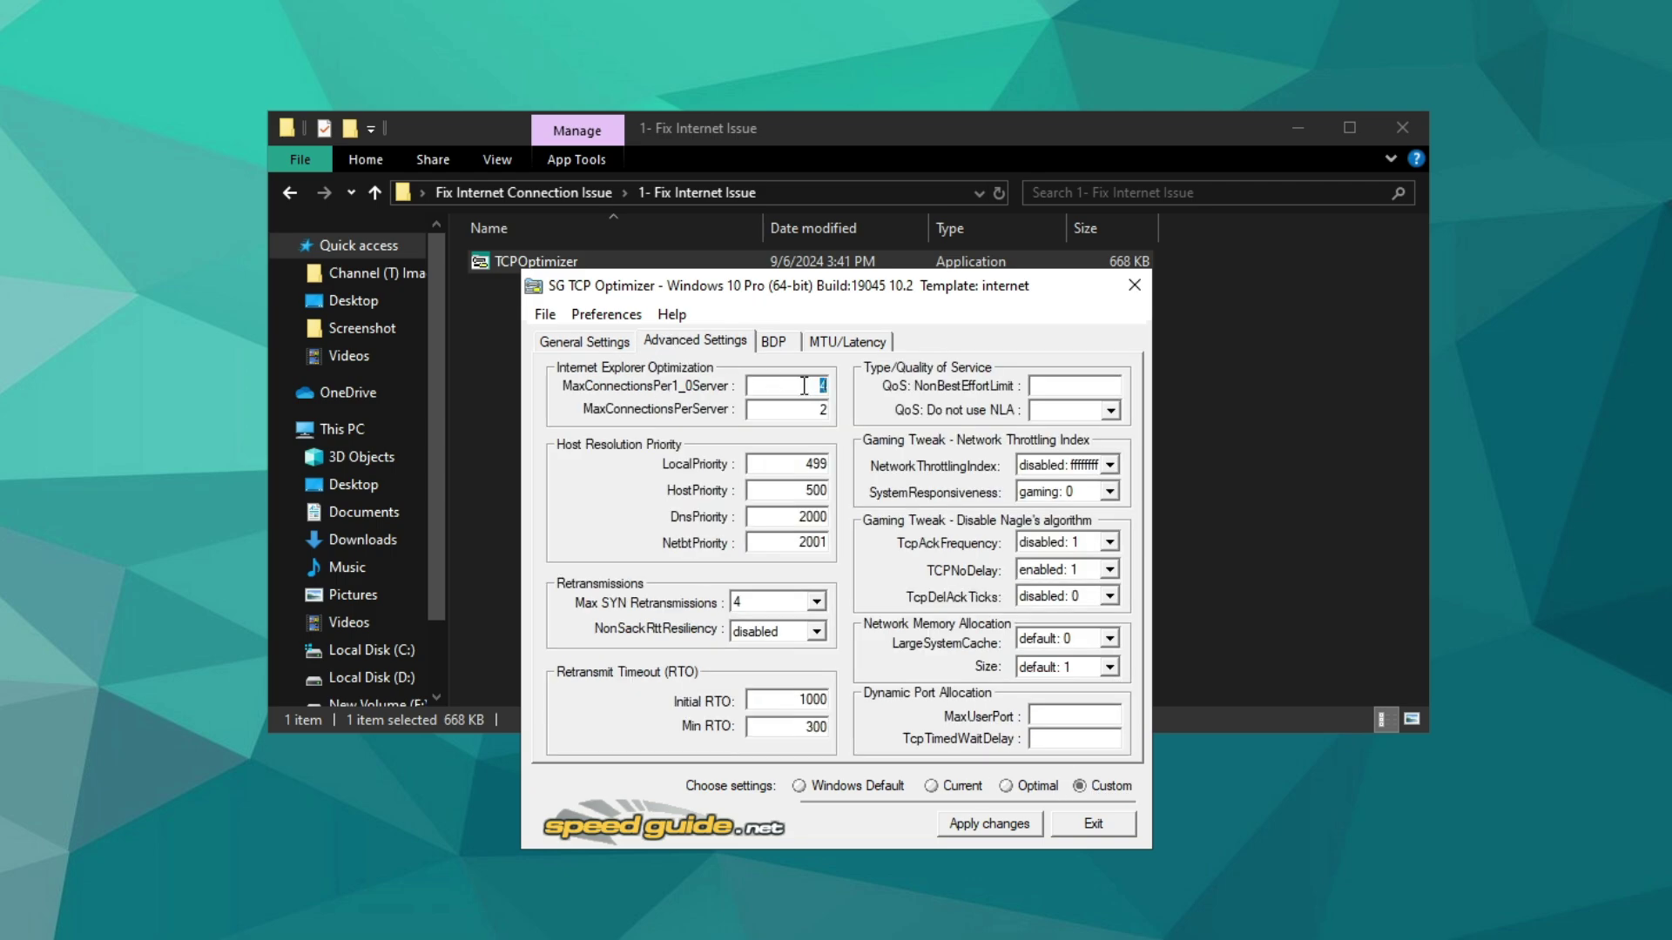
{"action": "double_click", "coordinate": [830, 465]}
{"action": "double_click", "coordinate": [818, 490]}
{"action": "left_click_drag", "start_coordinate": [802, 518], "coordinate": [853, 512]}
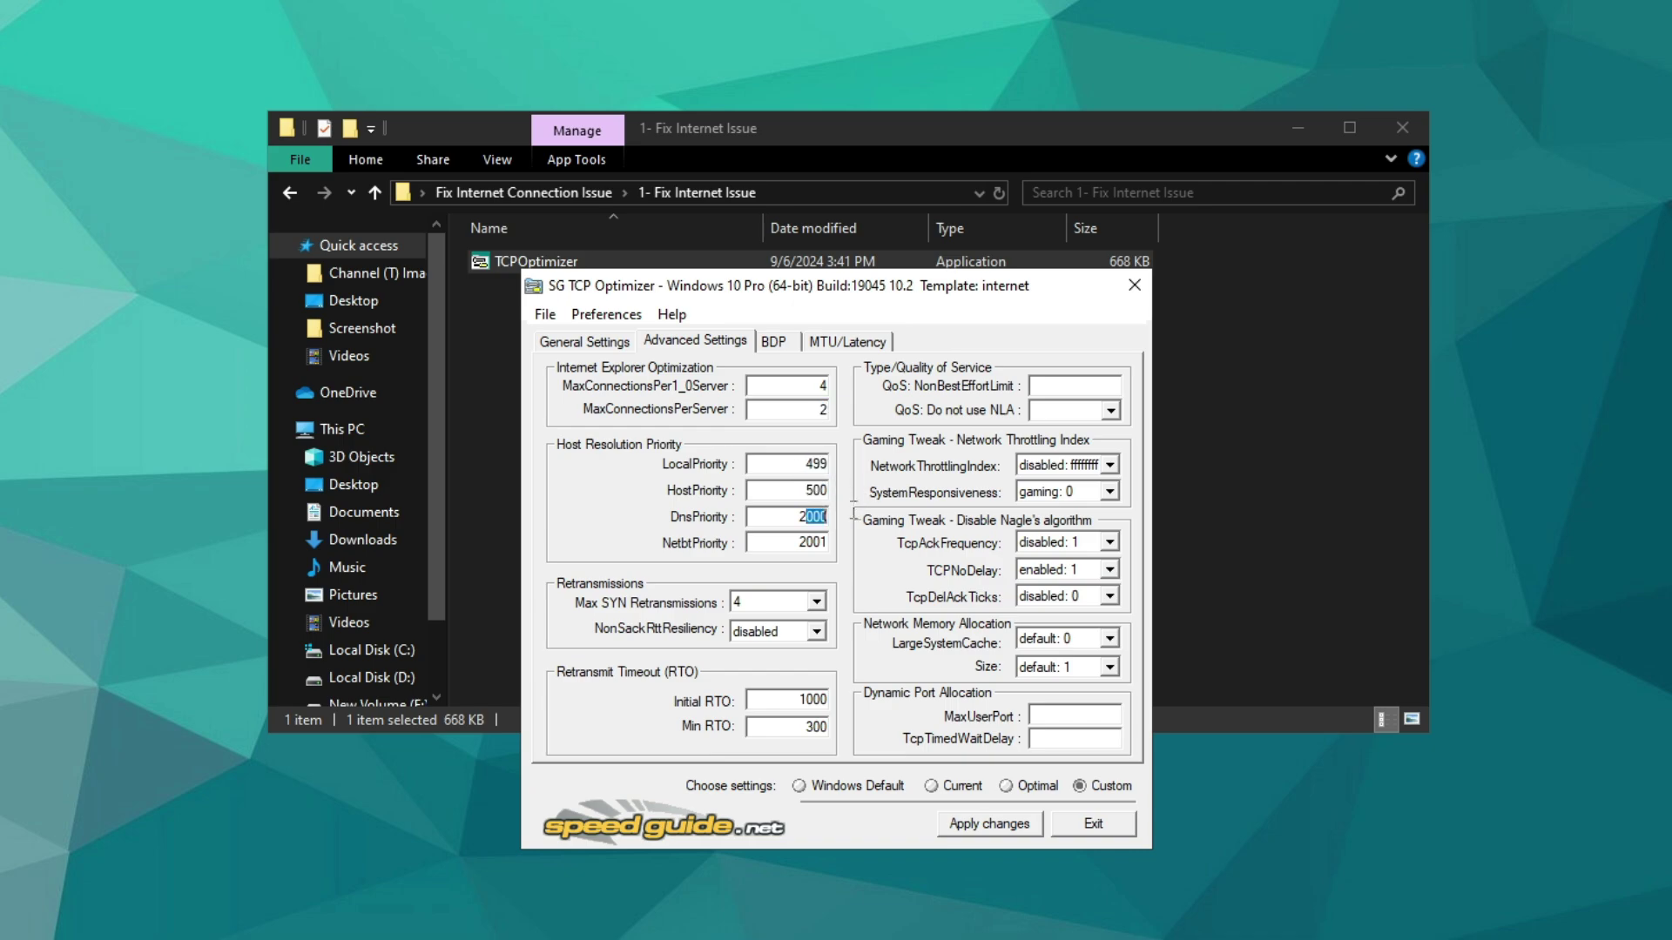
{"action": "double_click", "coordinate": [790, 534]}
Set Max SYN Retransmissions to 4 and NonSackRttResiliency to disabled
{"action": "left_click", "coordinate": [816, 602]}
{"action": "left_click", "coordinate": [755, 671]}
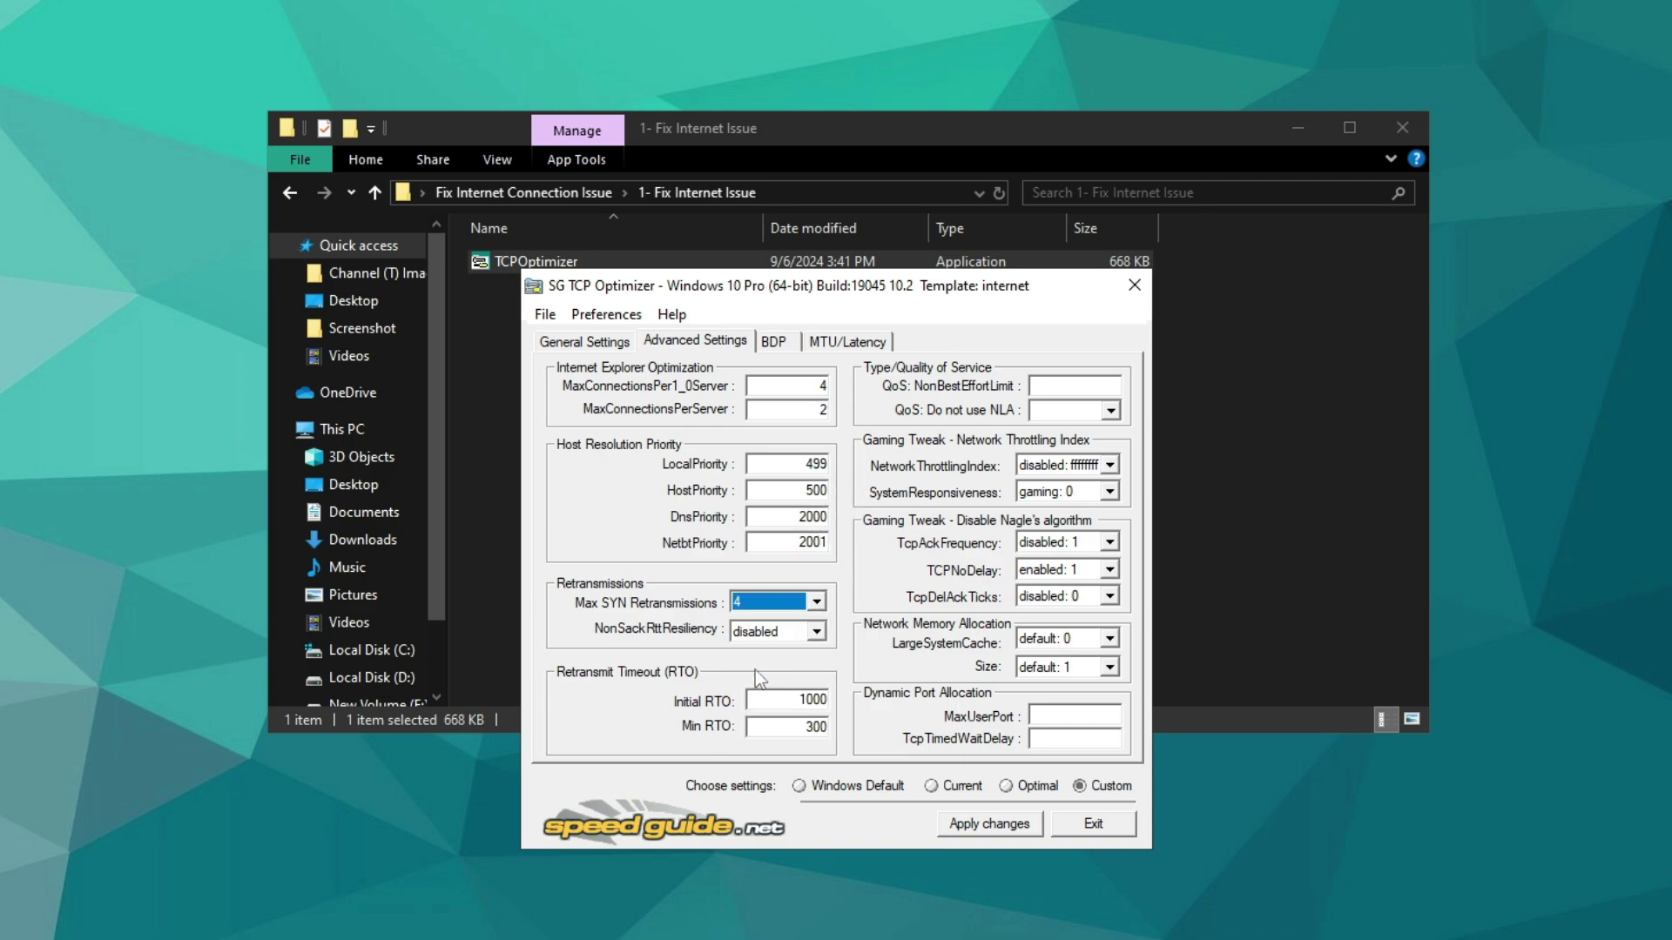
{"action": "left_click", "coordinate": [823, 630]}
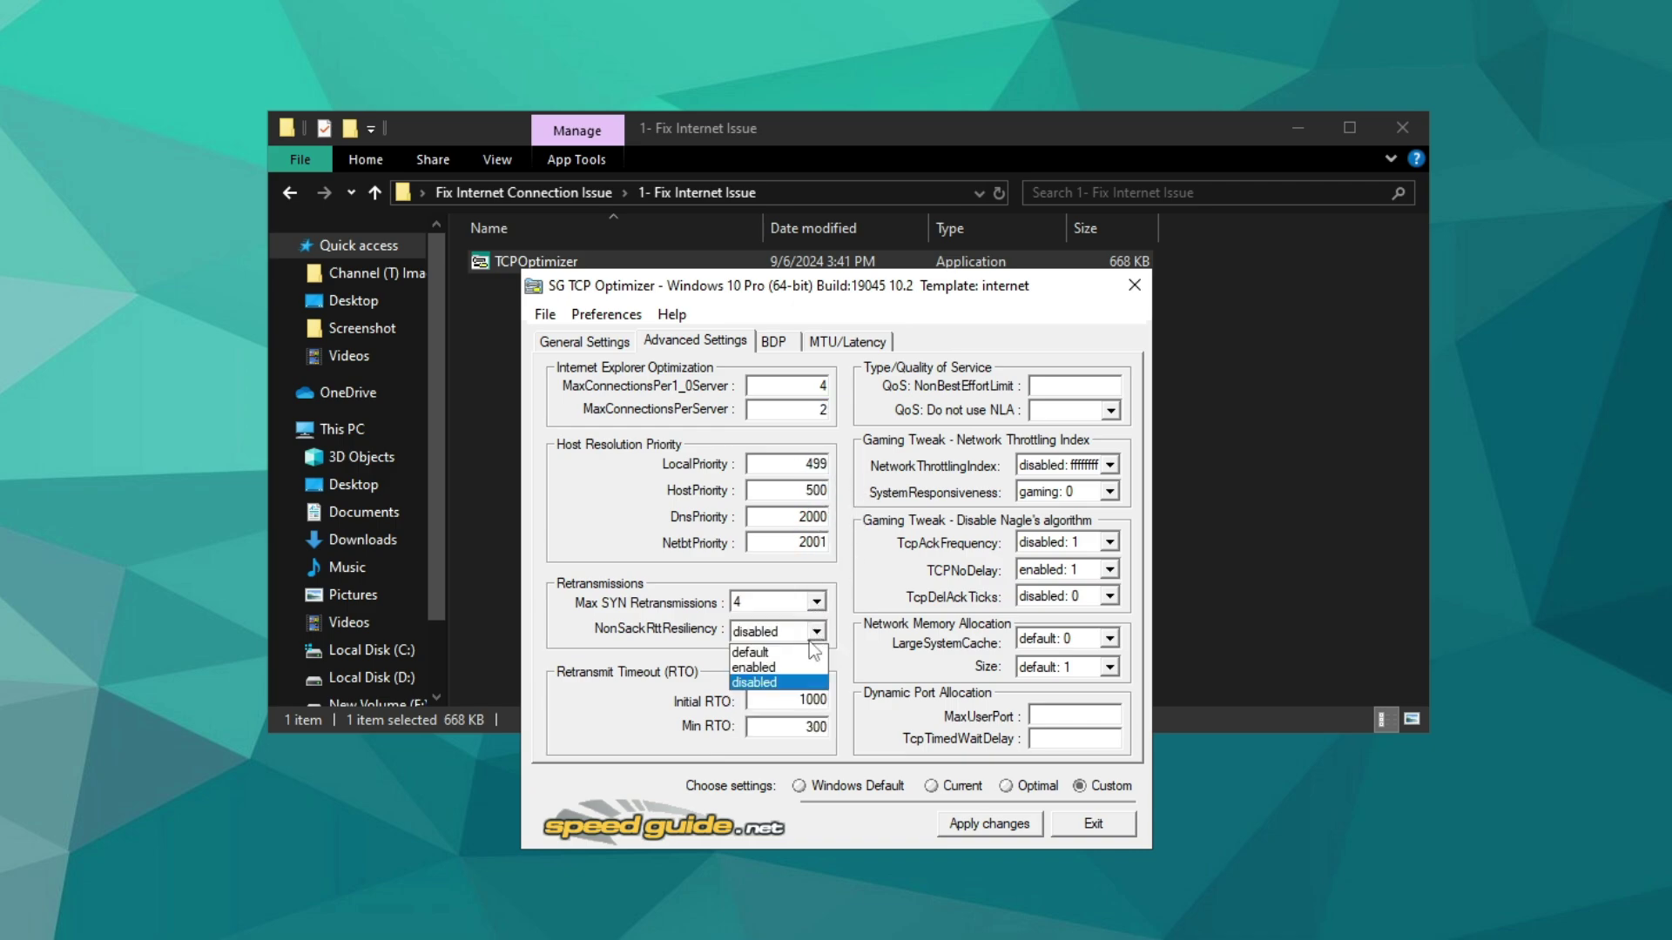
{"action": "left_click", "coordinate": [746, 684]}
Set NetworkThrottlingIndex to disabled: ffffffff and SystemResponsiveness to gaming: 0
{"action": "left_click", "coordinate": [1108, 465]}
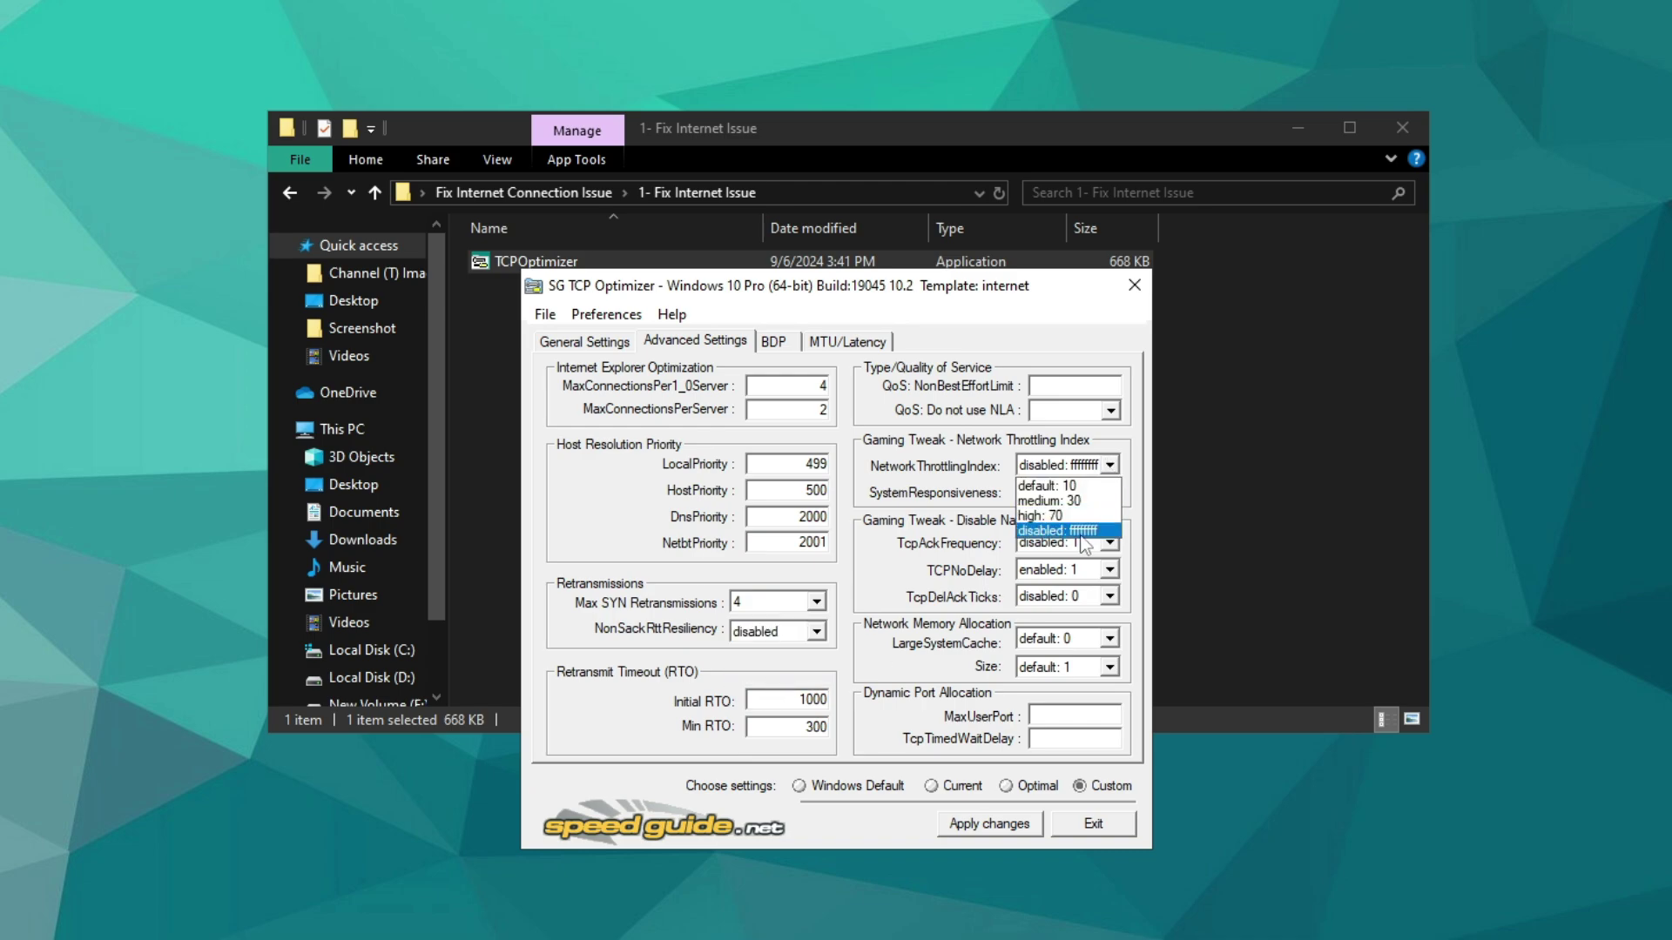
{"action": "left_click", "coordinate": [1046, 533]}
{"action": "left_click", "coordinate": [1110, 492]}
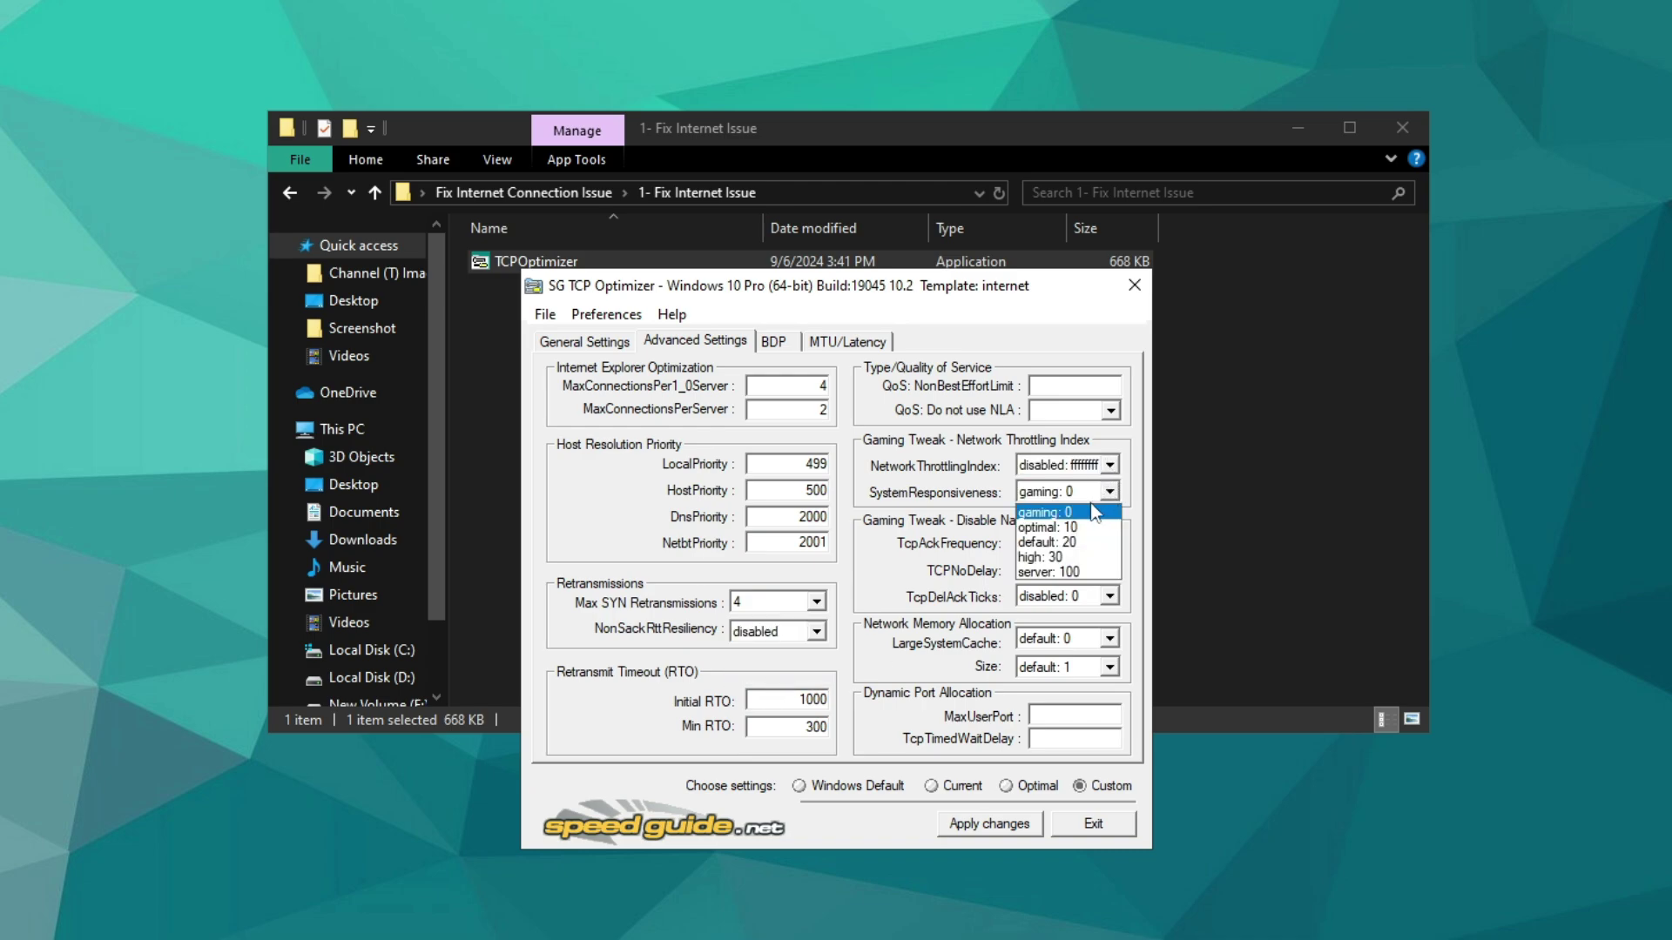
{"action": "left_click", "coordinate": [1046, 514]}
Disable Nagle's algorithm with TcpAckFrequency disabled: 1, TCPNoDelay enabled: 1 and TcpDelAckTicks disabled: 0
{"action": "left_click", "coordinate": [1110, 542]}
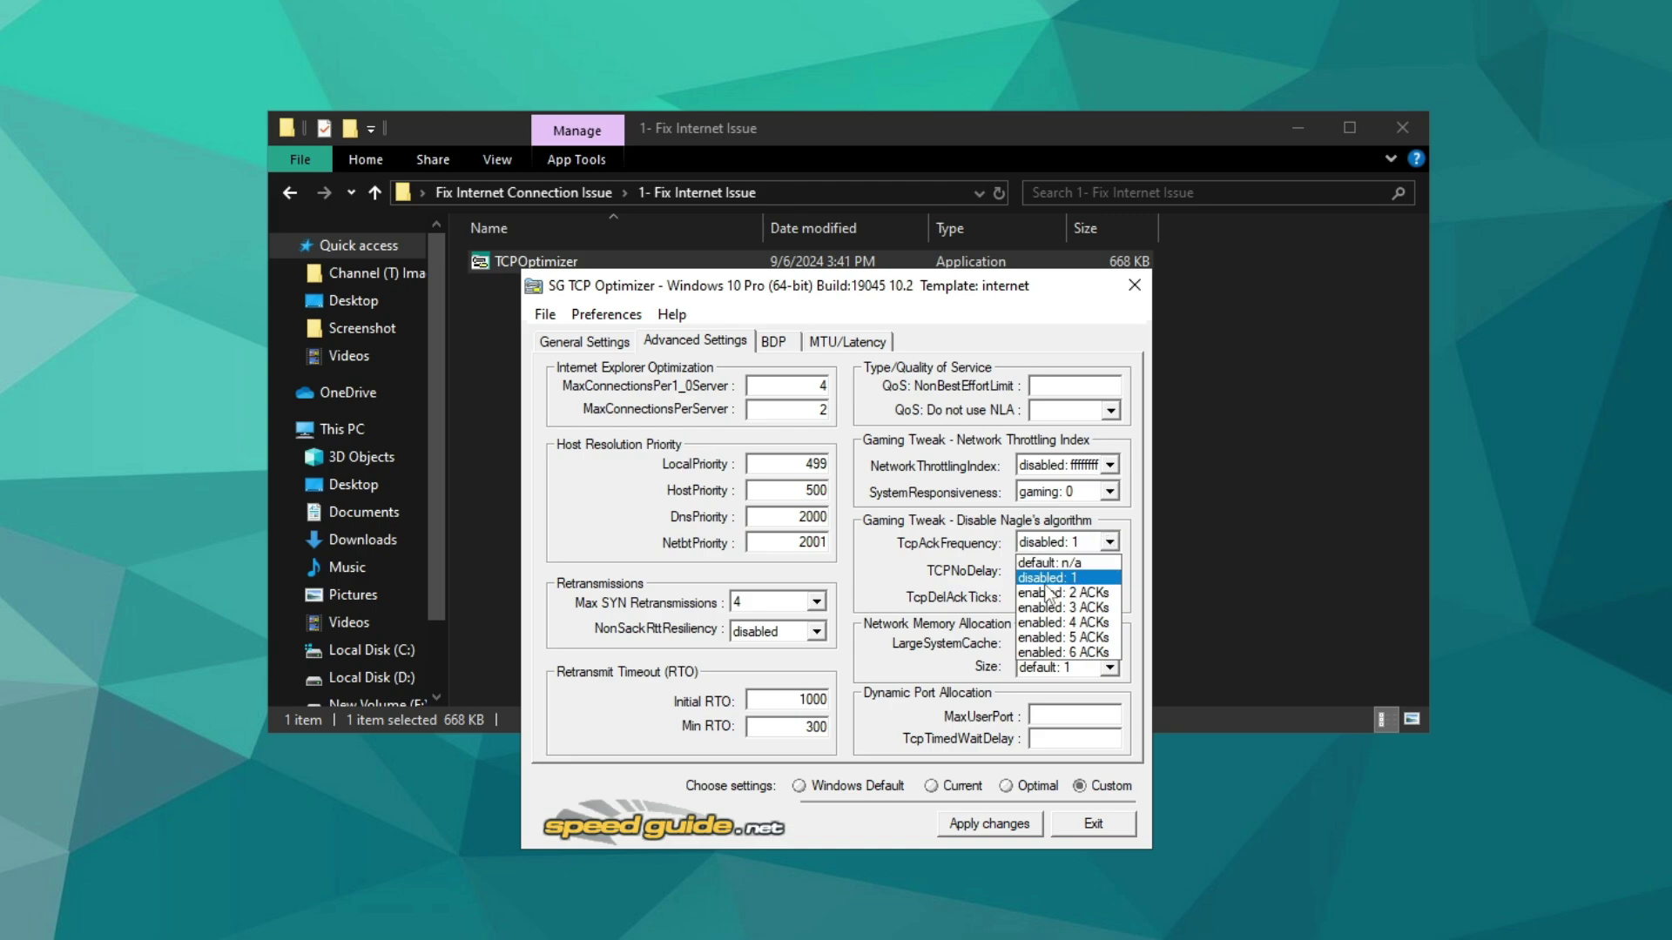
{"action": "left_click", "coordinate": [1027, 579]}
{"action": "left_click", "coordinate": [1110, 570]}
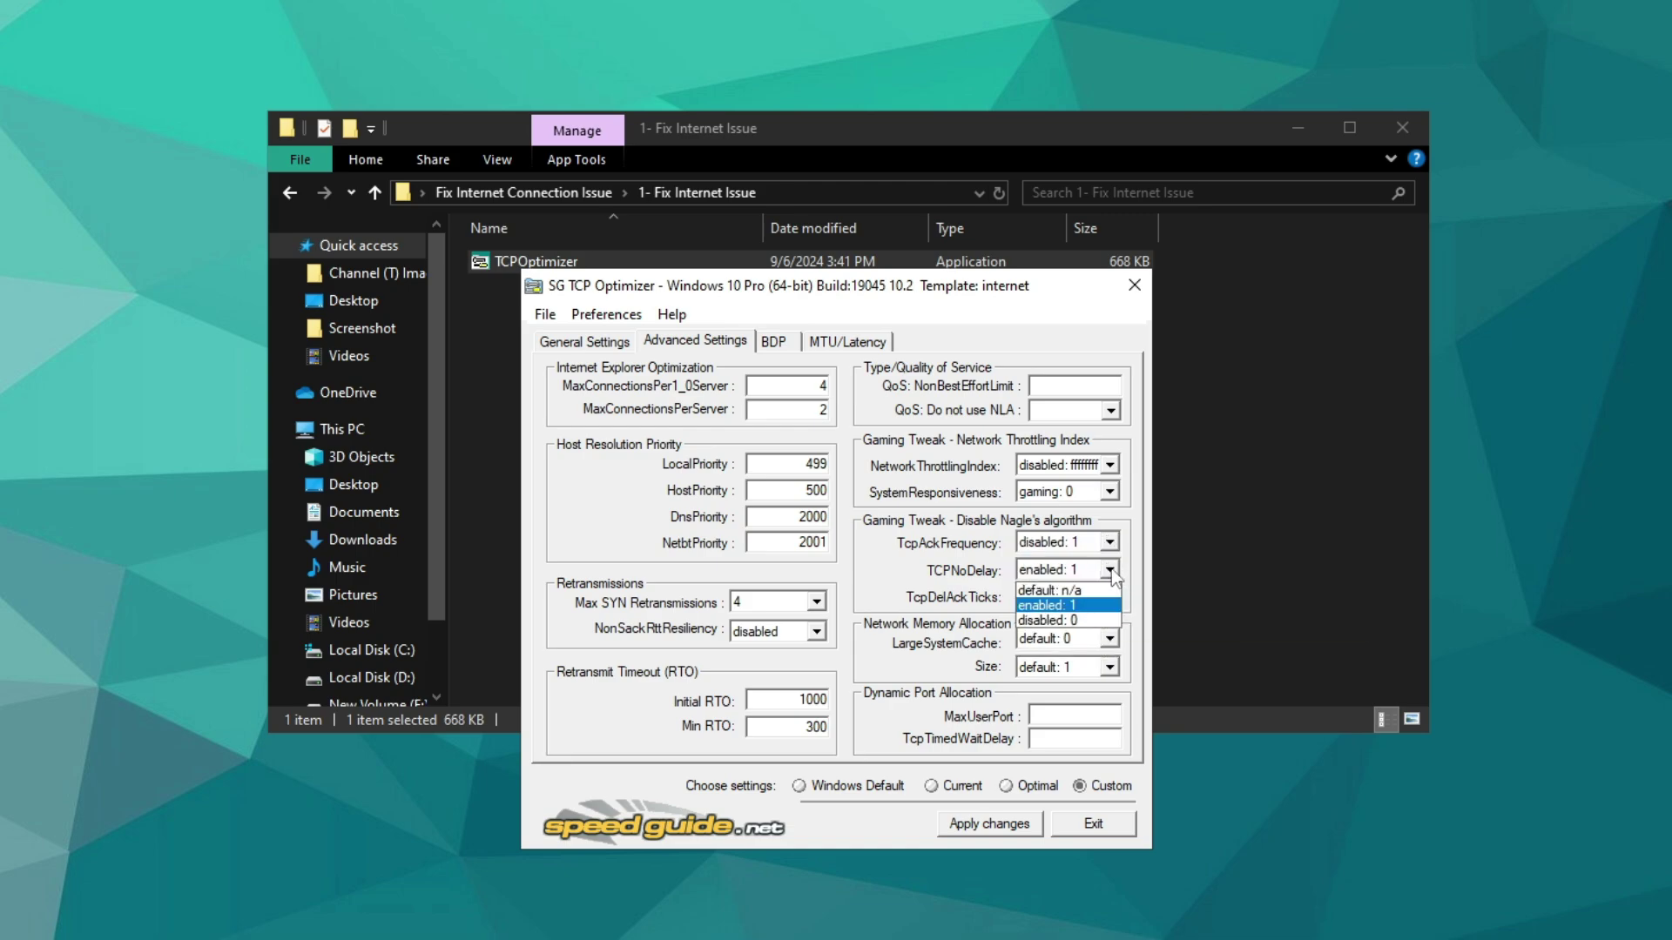
{"action": "left_click", "coordinate": [1049, 606]}
{"action": "left_click", "coordinate": [1049, 597]}
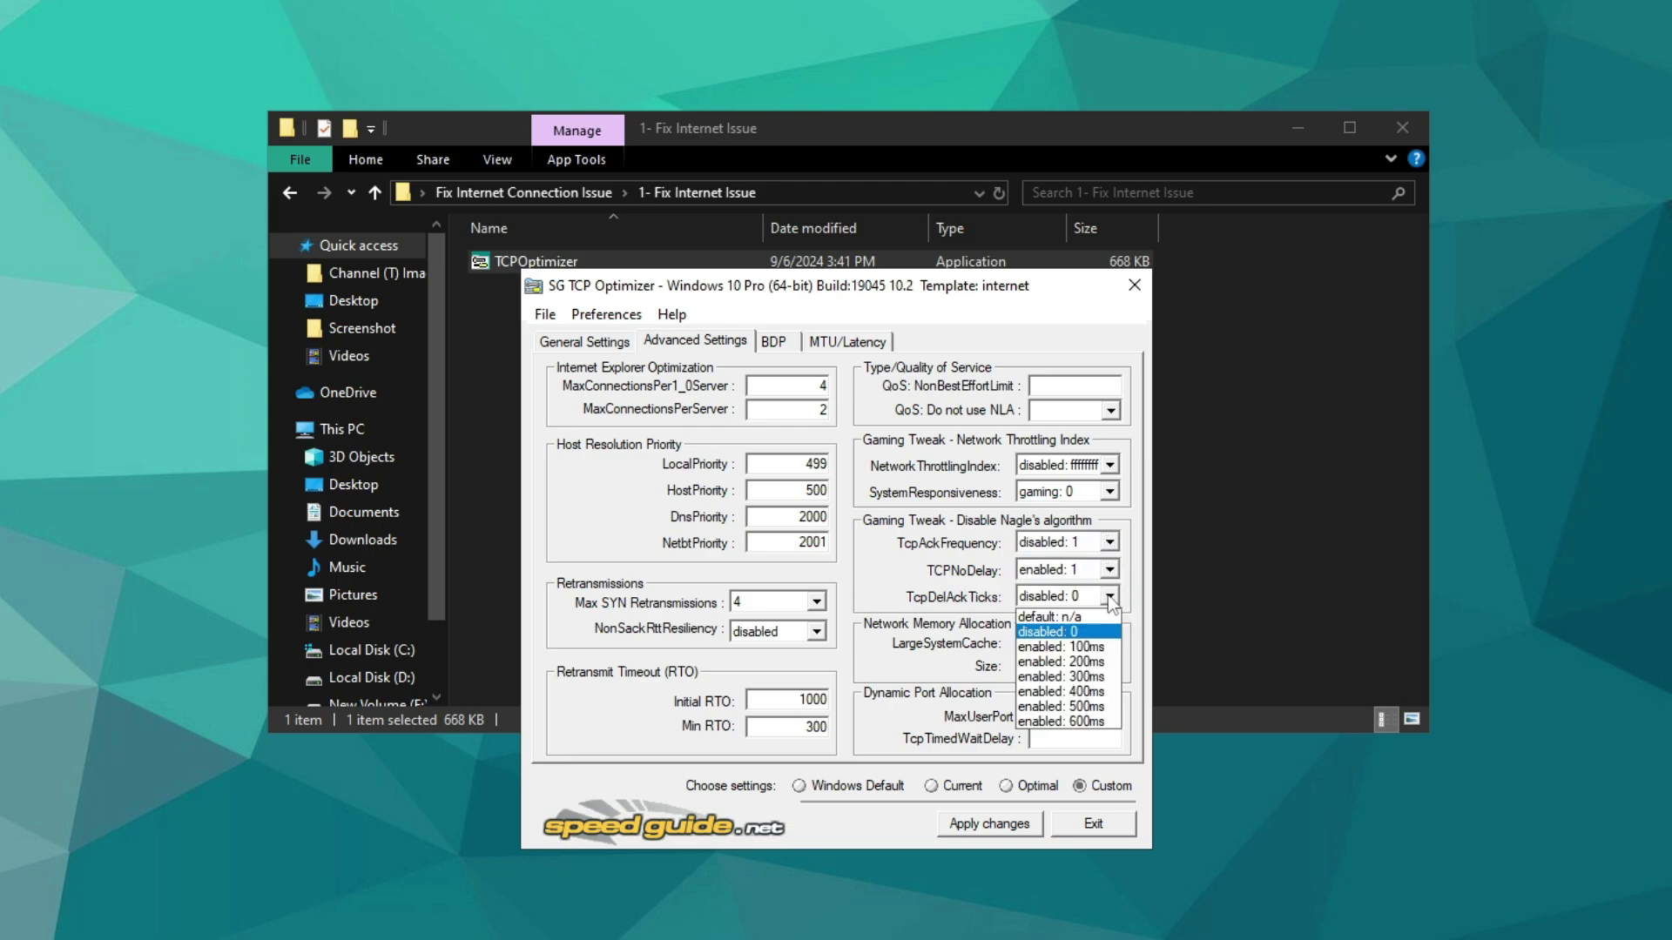
{"action": "left_click", "coordinate": [1045, 633]}
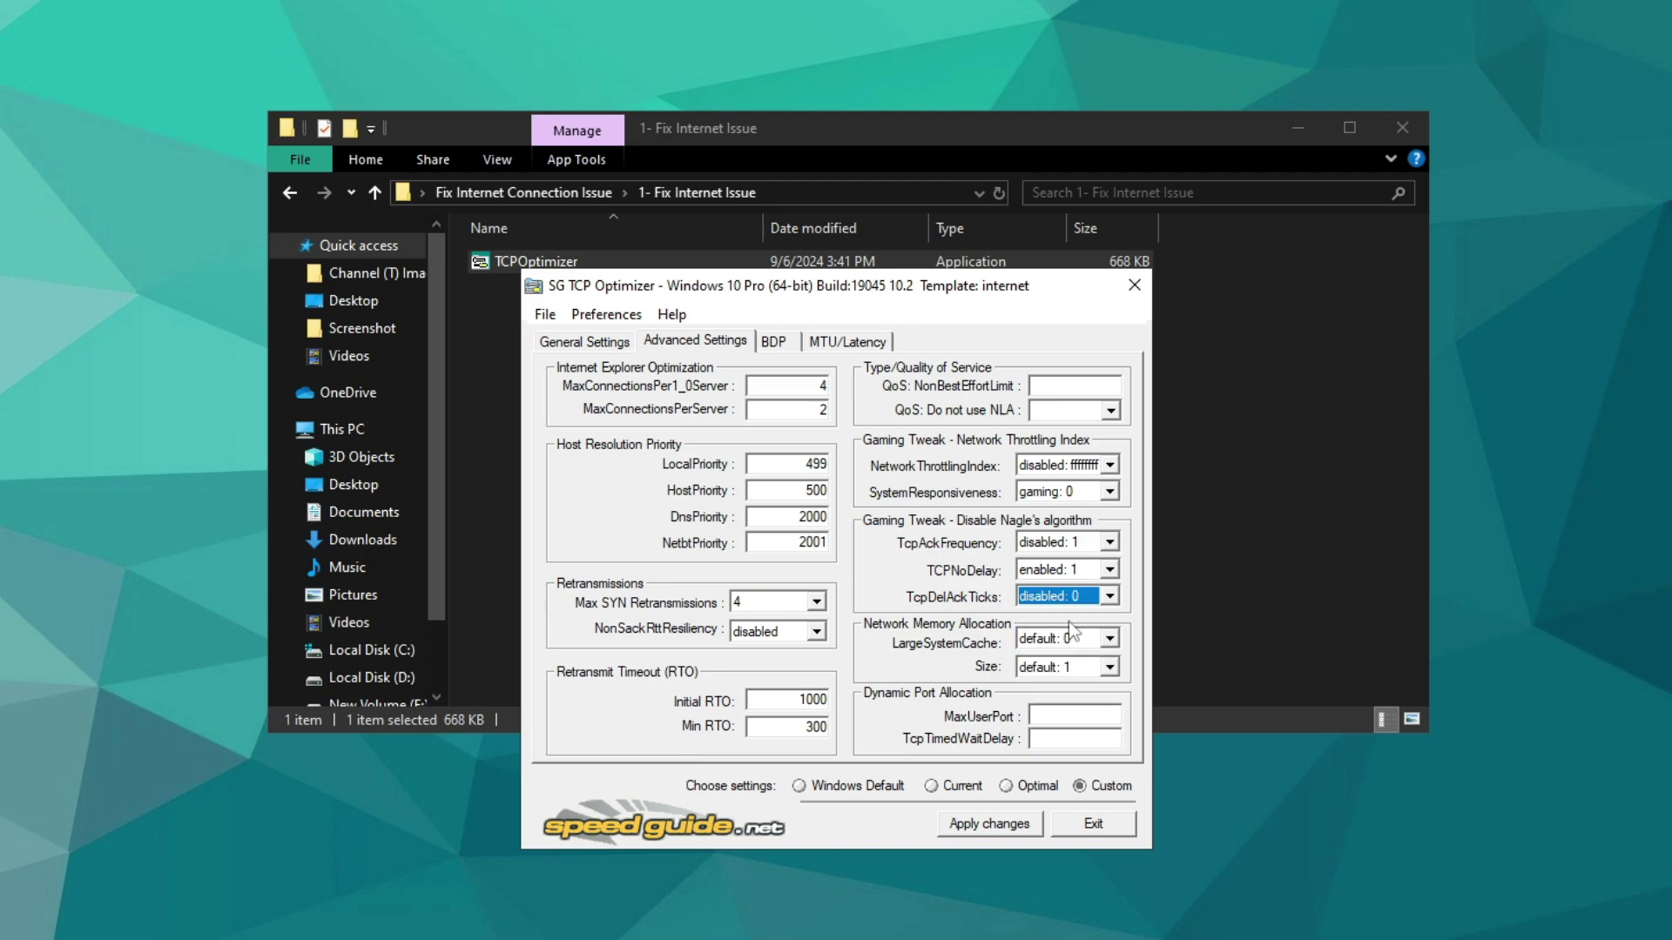
Set the network memory allocation to LargeSystemCache default: 0 and Size default: 1
{"action": "left_click", "coordinate": [1109, 640]}
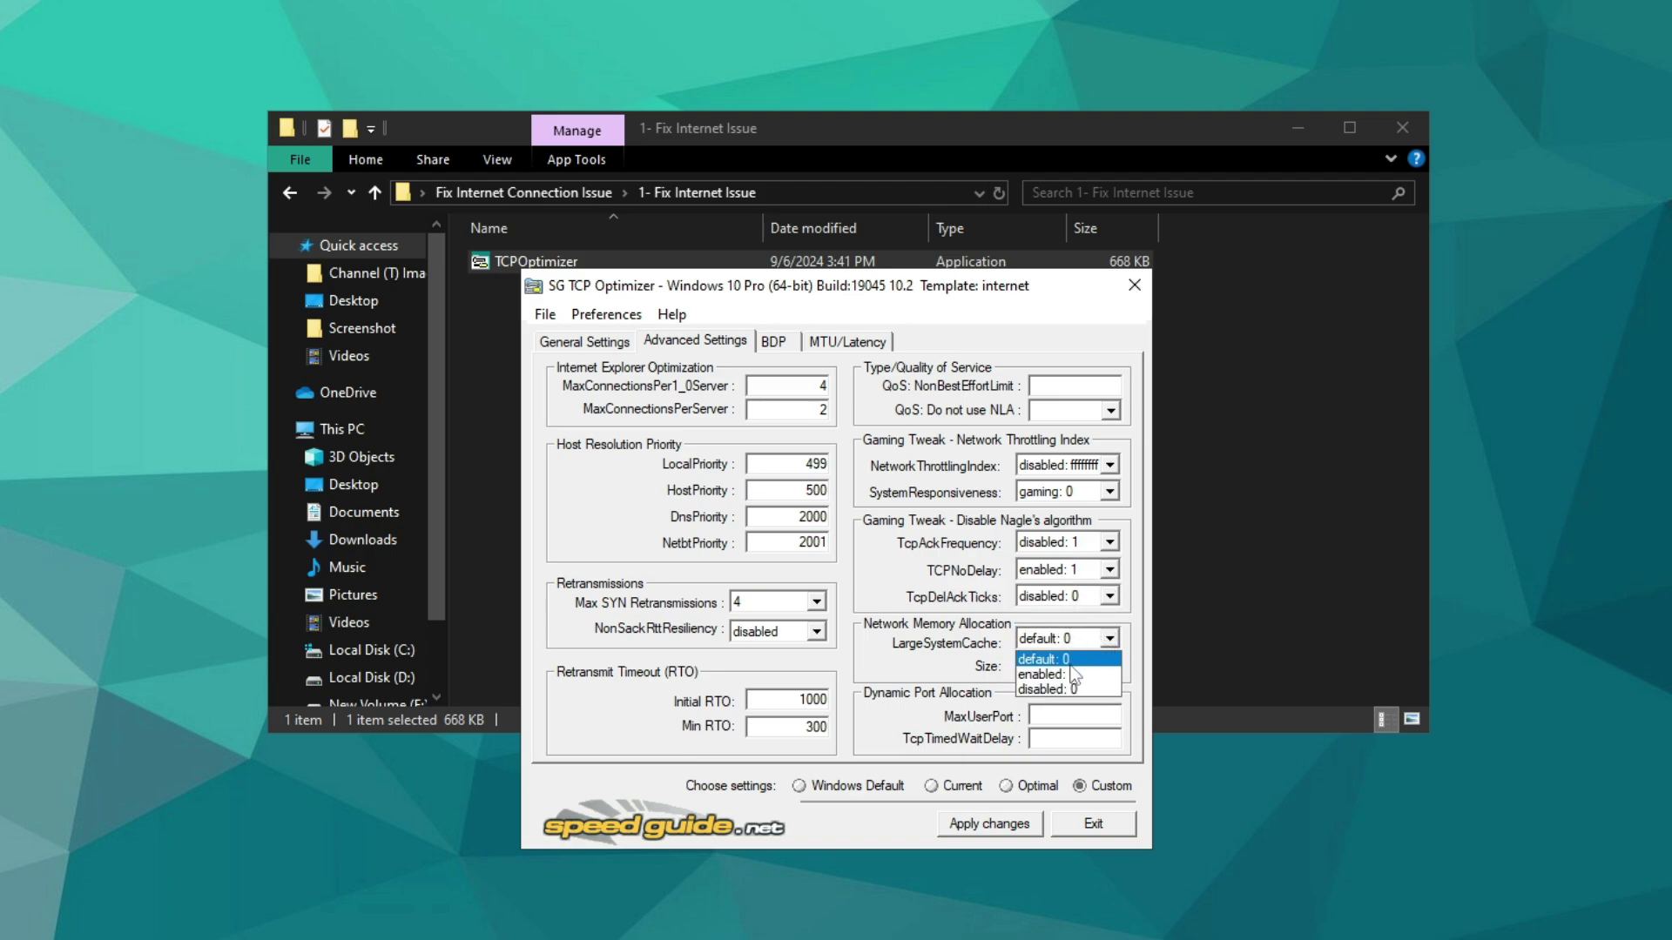
{"action": "left_click", "coordinate": [1039, 662]}
{"action": "left_click", "coordinate": [1045, 667]}
{"action": "left_click", "coordinate": [1037, 692]}
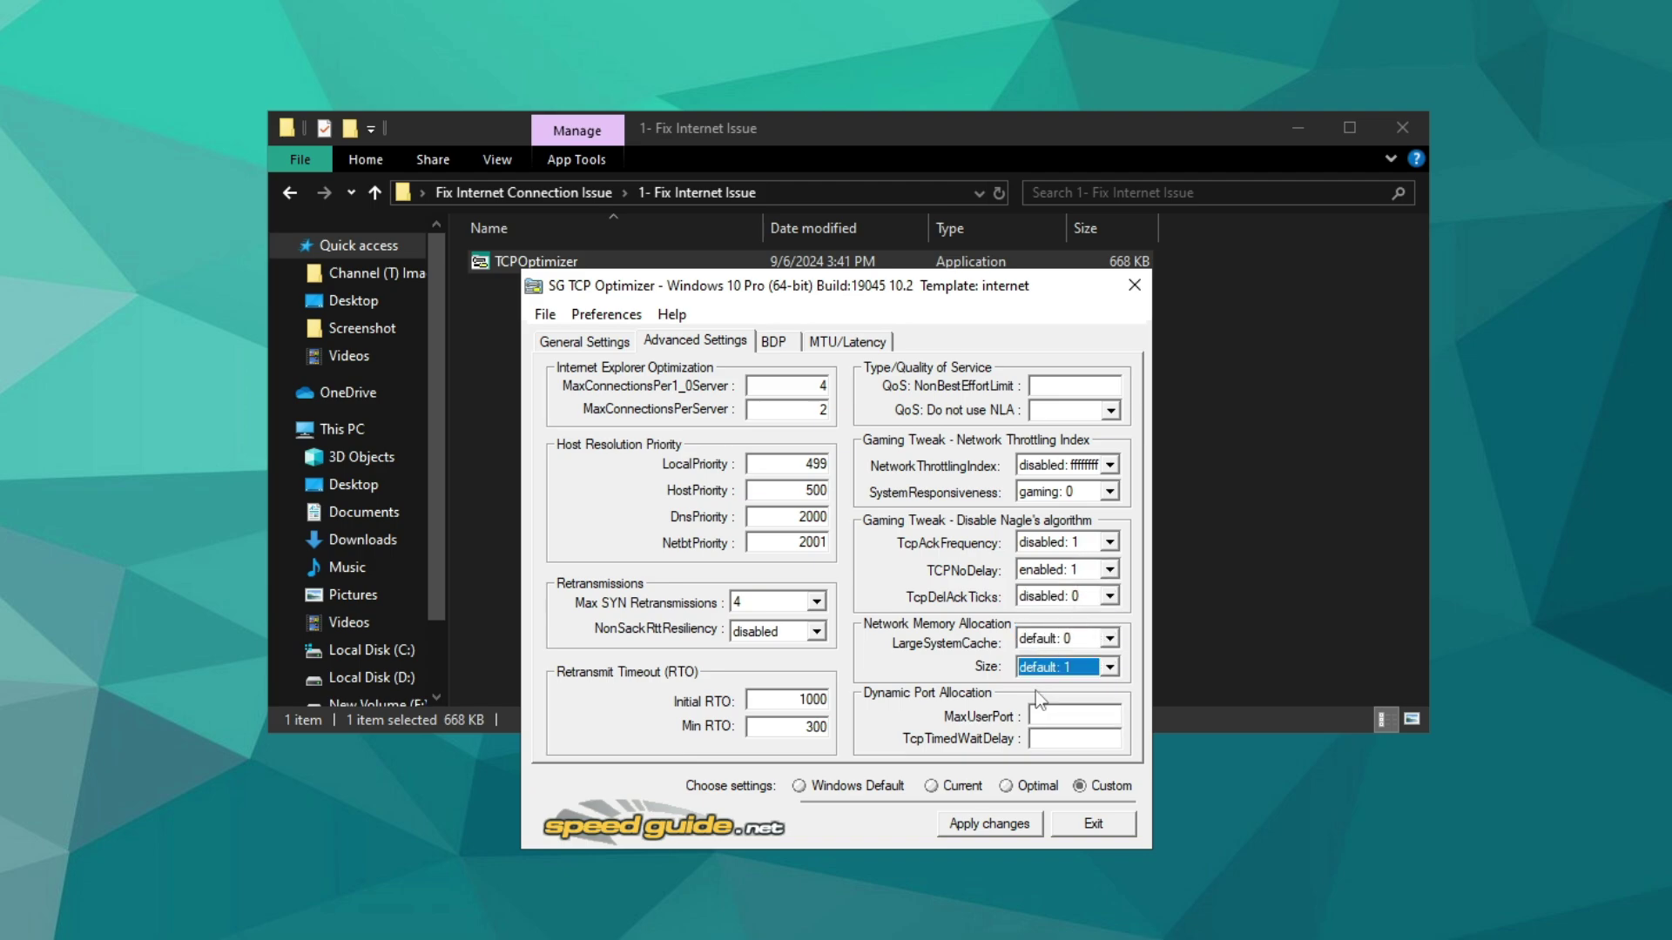
Apply the TCP Optimizer changes with Backup enabled, decline the immediate reboot and exit the program
{"action": "left_click", "coordinate": [973, 825]}
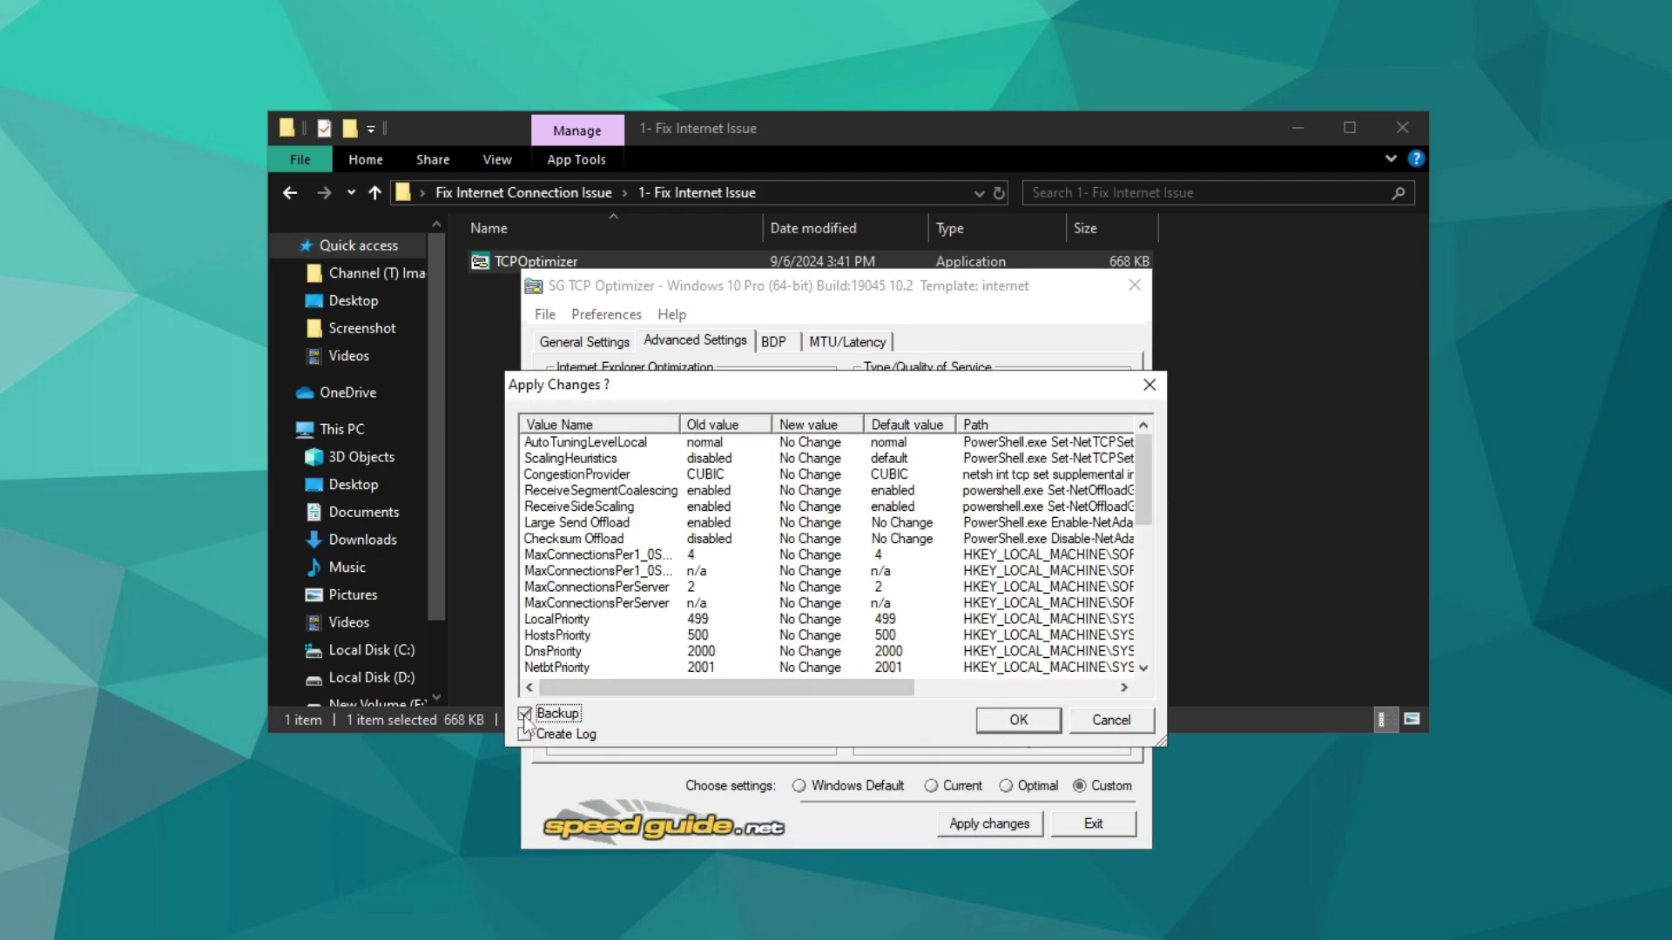
{"action": "left_click", "coordinate": [1002, 721]}
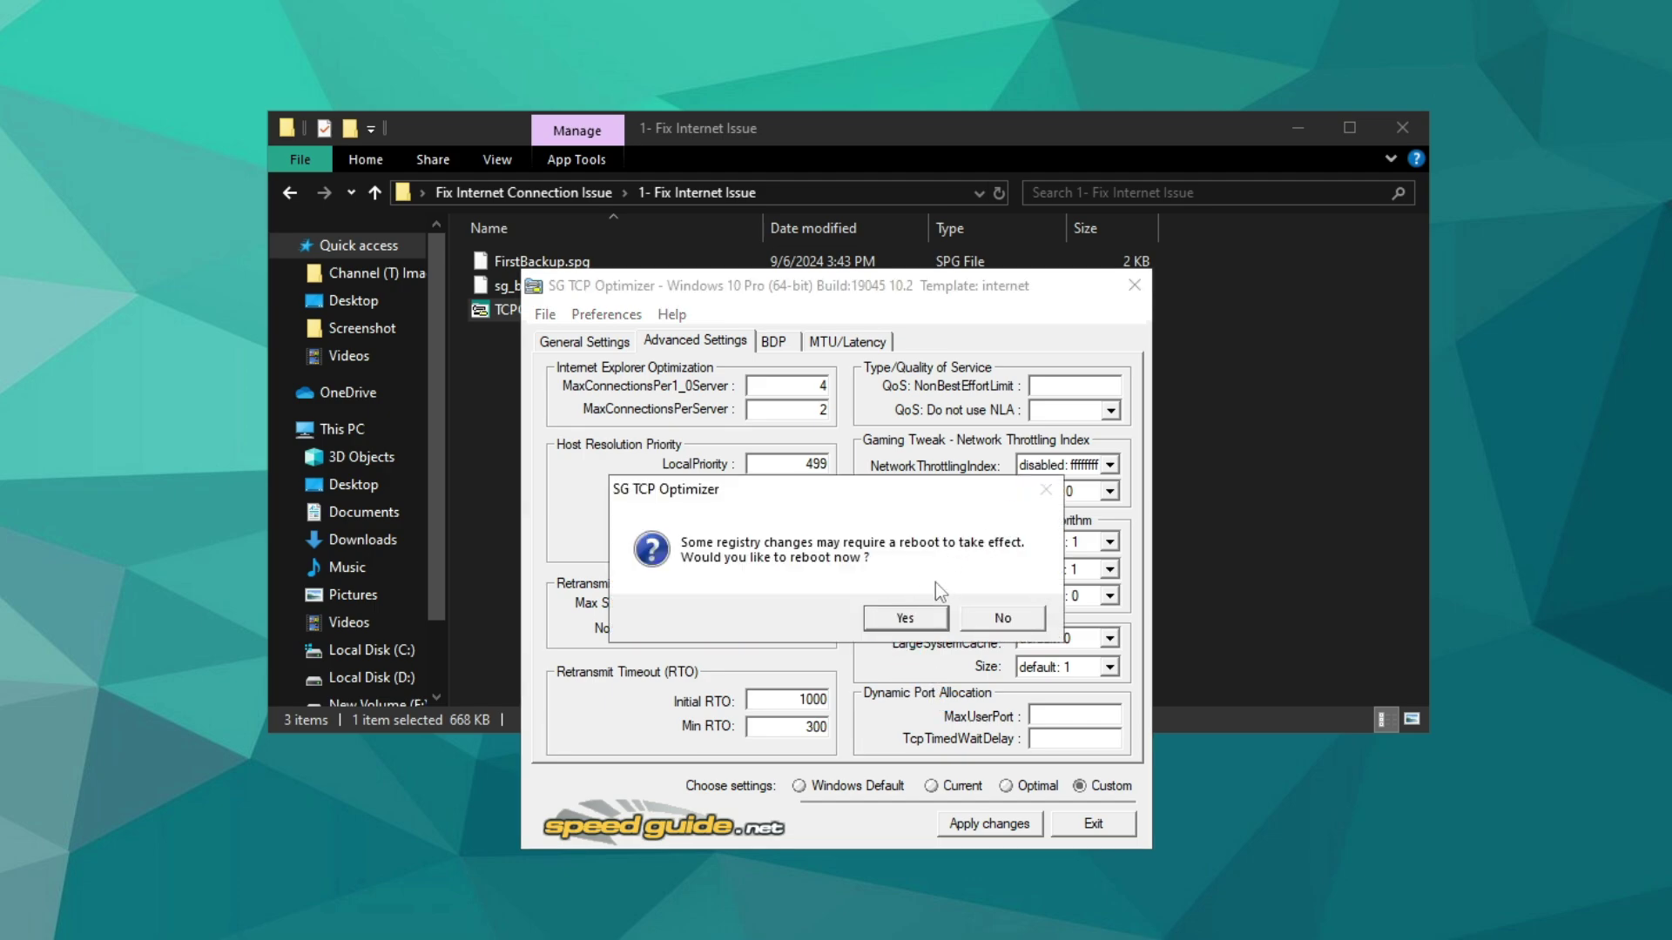
{"action": "left_click", "coordinate": [999, 618]}
{"action": "left_click", "coordinate": [1092, 826]}
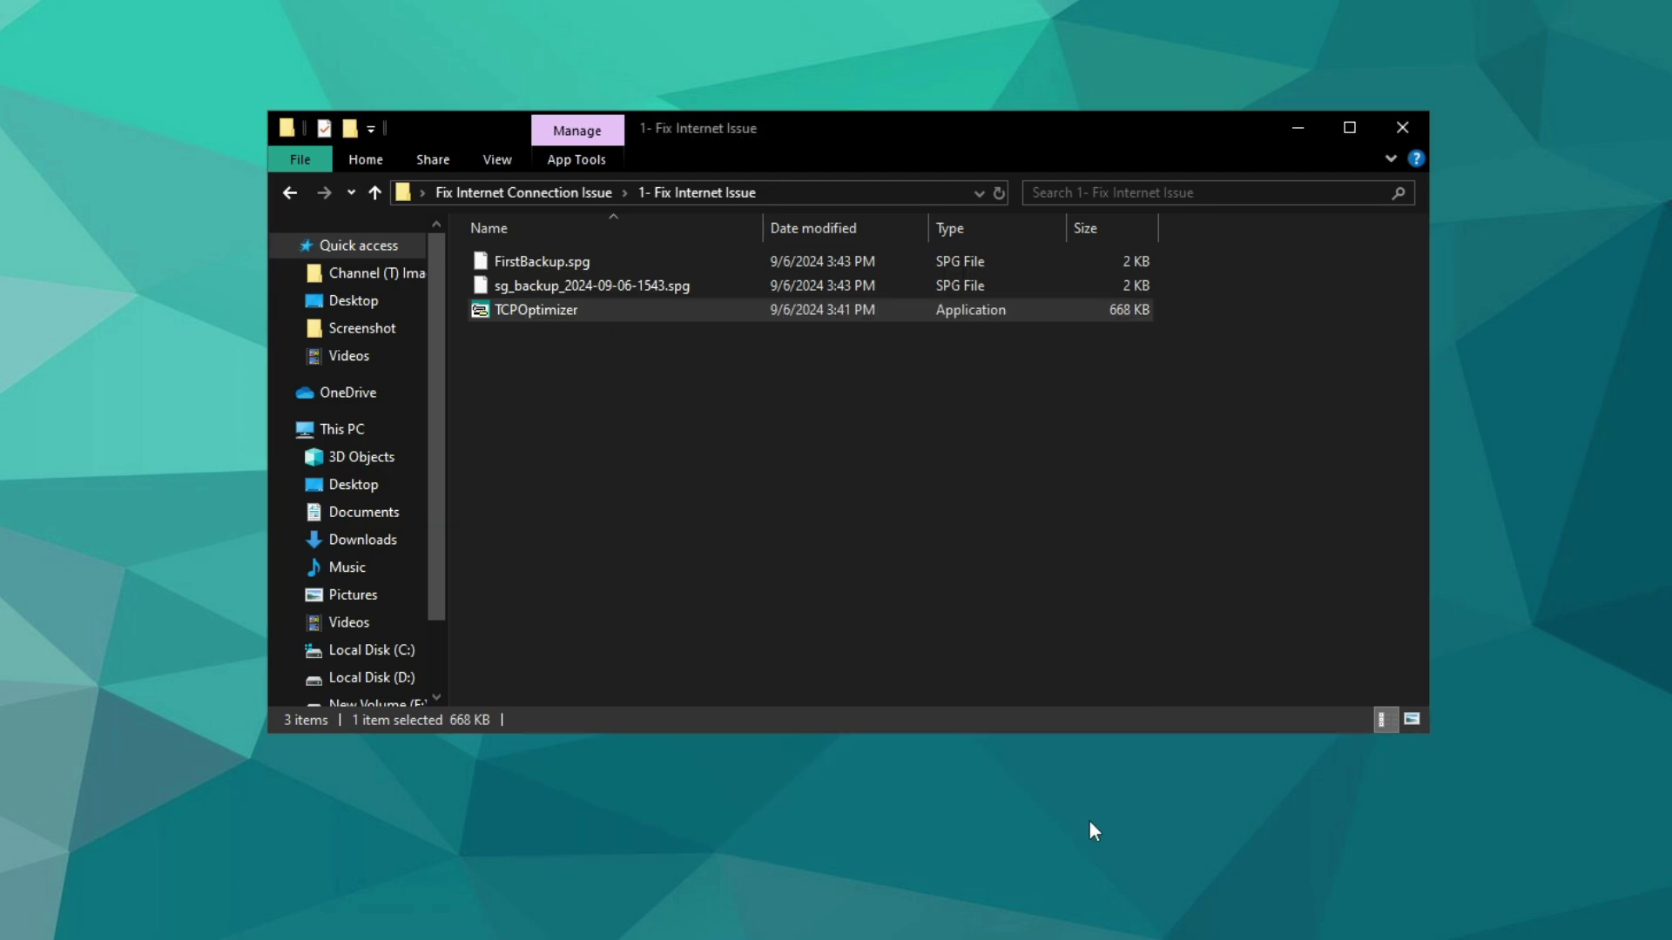
Run install_all as administrator from the folder 2- Best Visual-C-Runtimes-All-in-One and allow it to make changes
{"action": "left_click", "coordinate": [499, 192]}
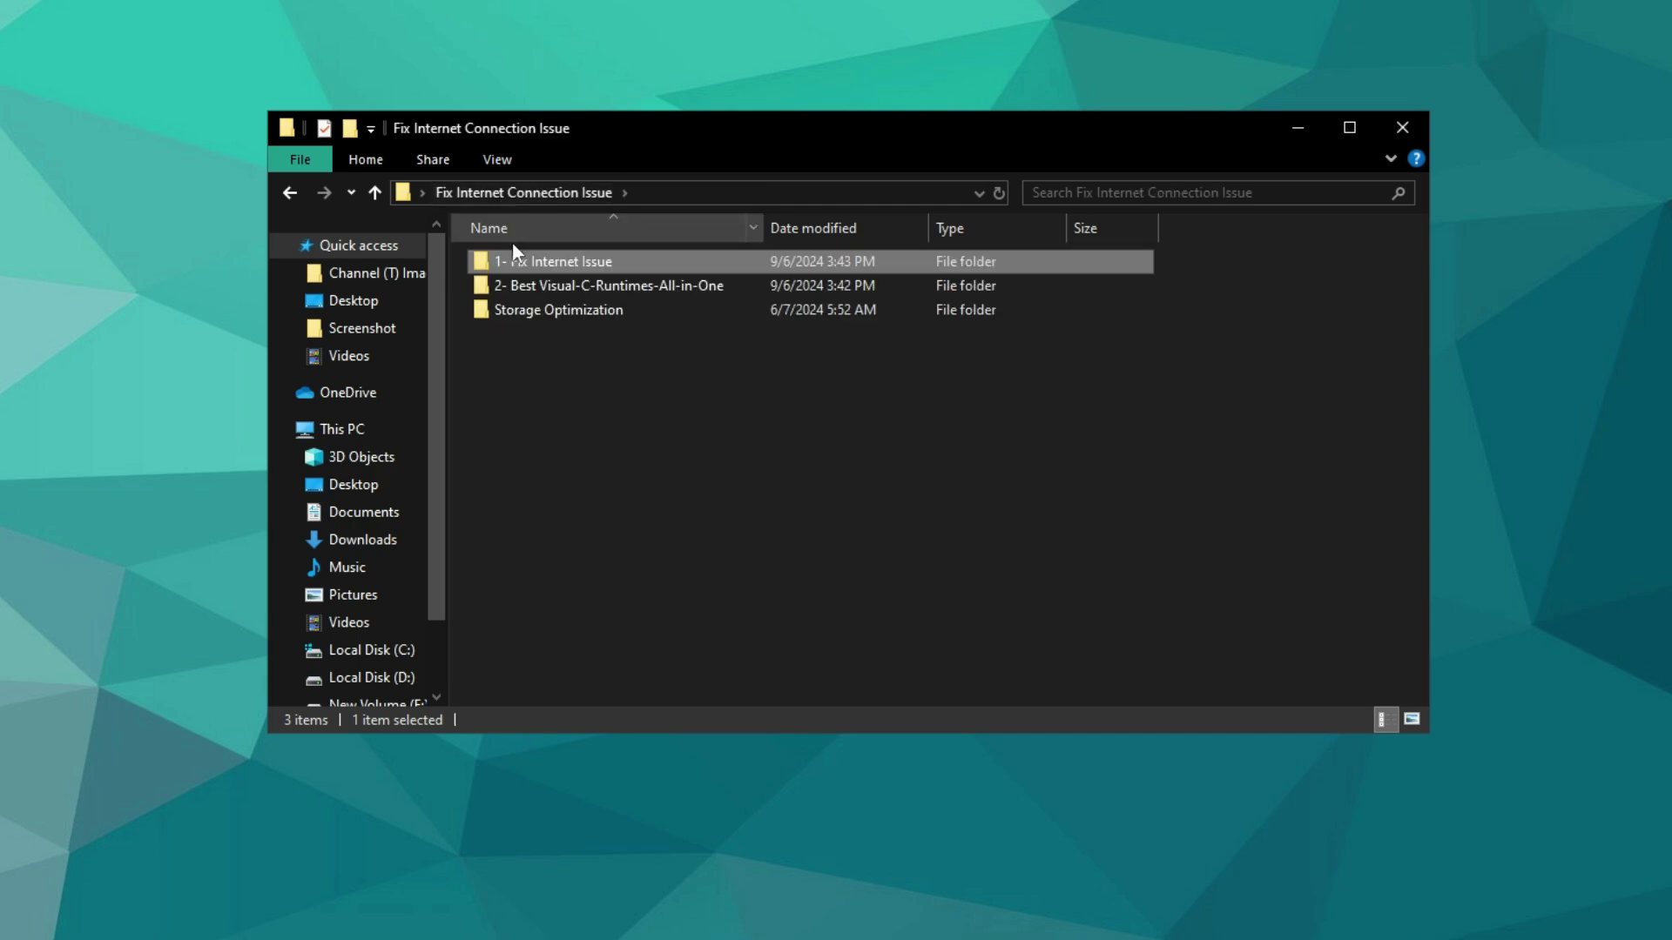
{"action": "right_click", "coordinate": [536, 284]}
{"action": "left_click", "coordinate": [614, 307]}
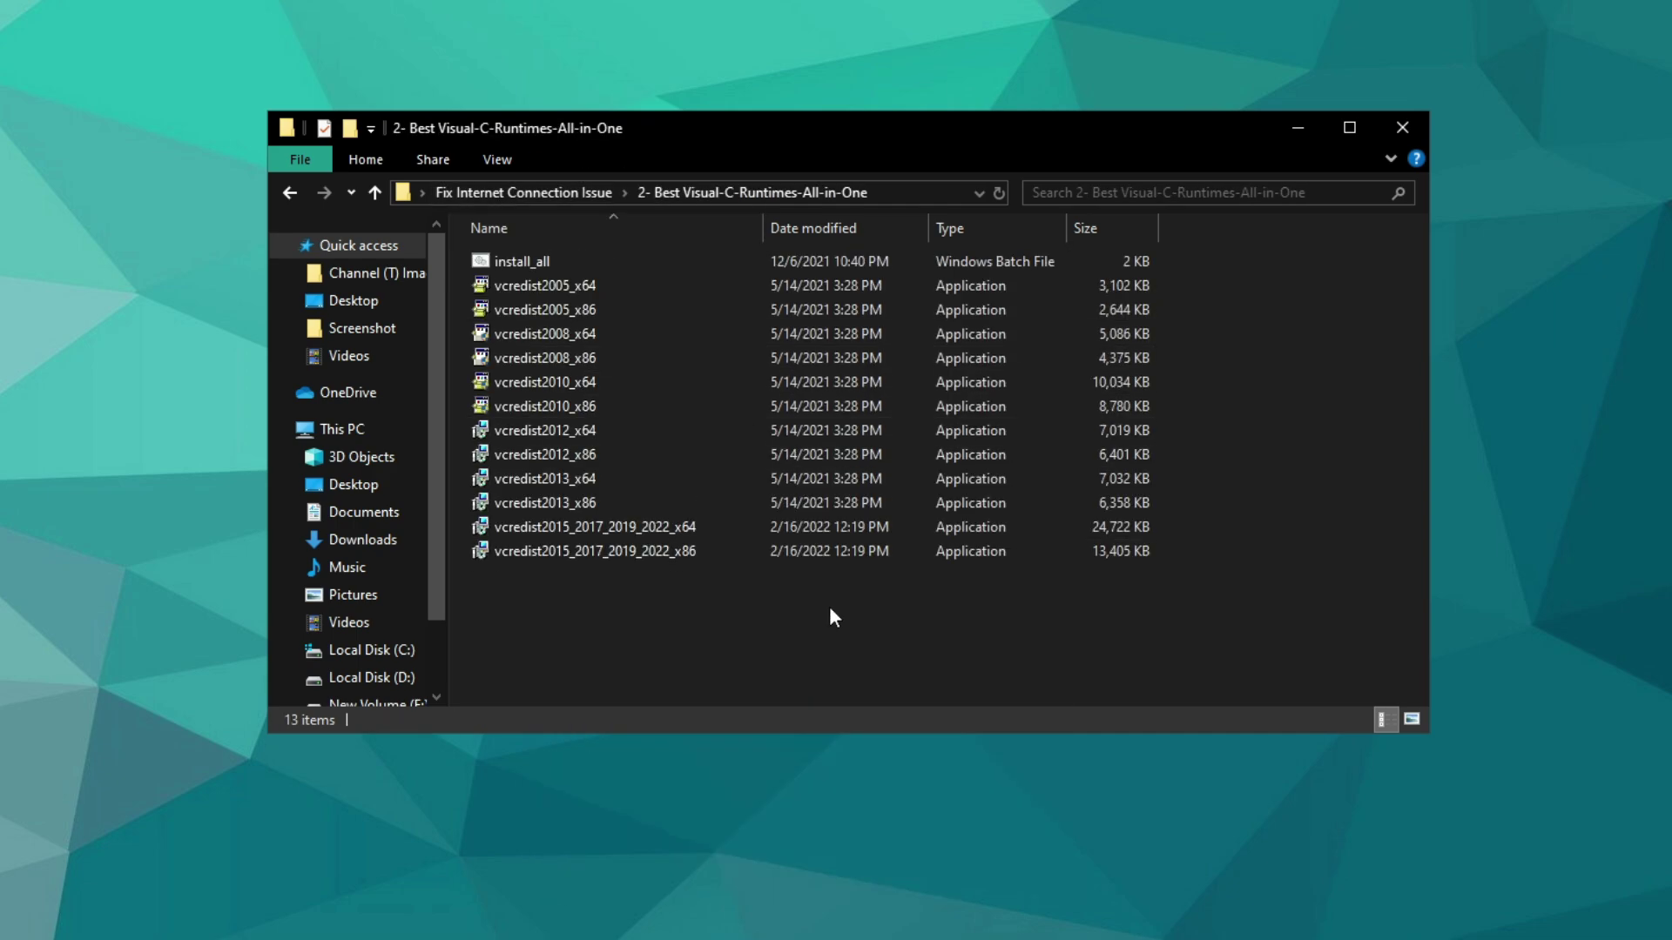
{"action": "left_click_drag", "start_coordinate": [857, 640], "coordinate": [566, 280]}
{"action": "left_click", "coordinate": [584, 701]}
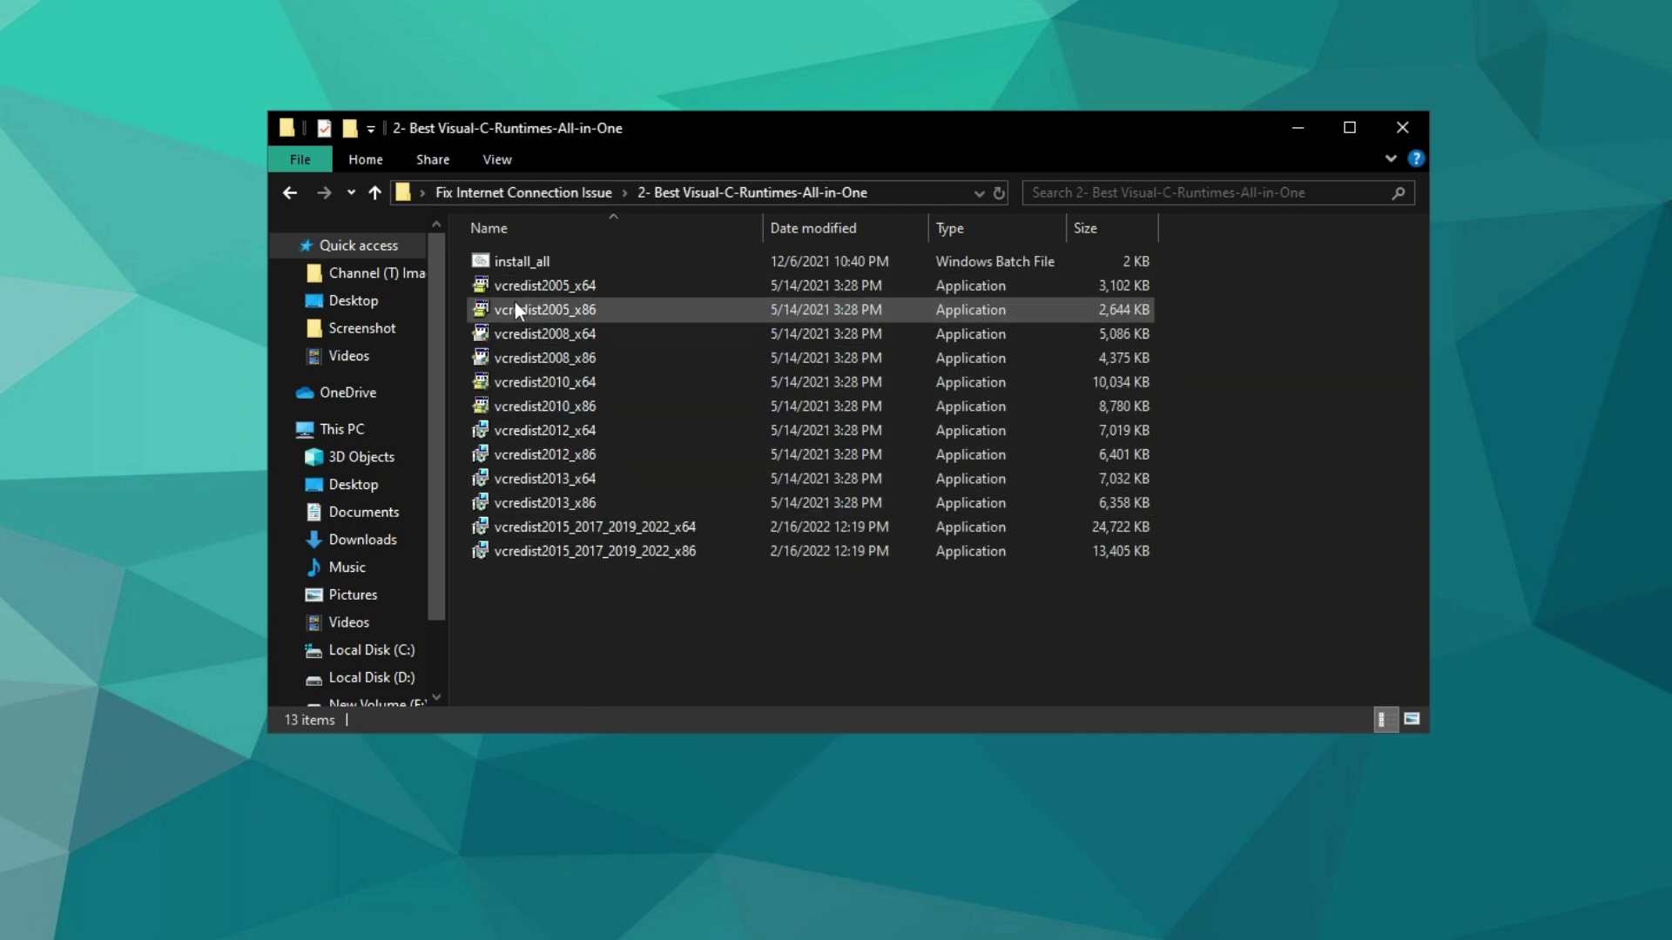
{"action": "left_click", "coordinate": [500, 258]}
{"action": "right_click", "coordinate": [500, 257]}
{"action": "left_click", "coordinate": [619, 346]}
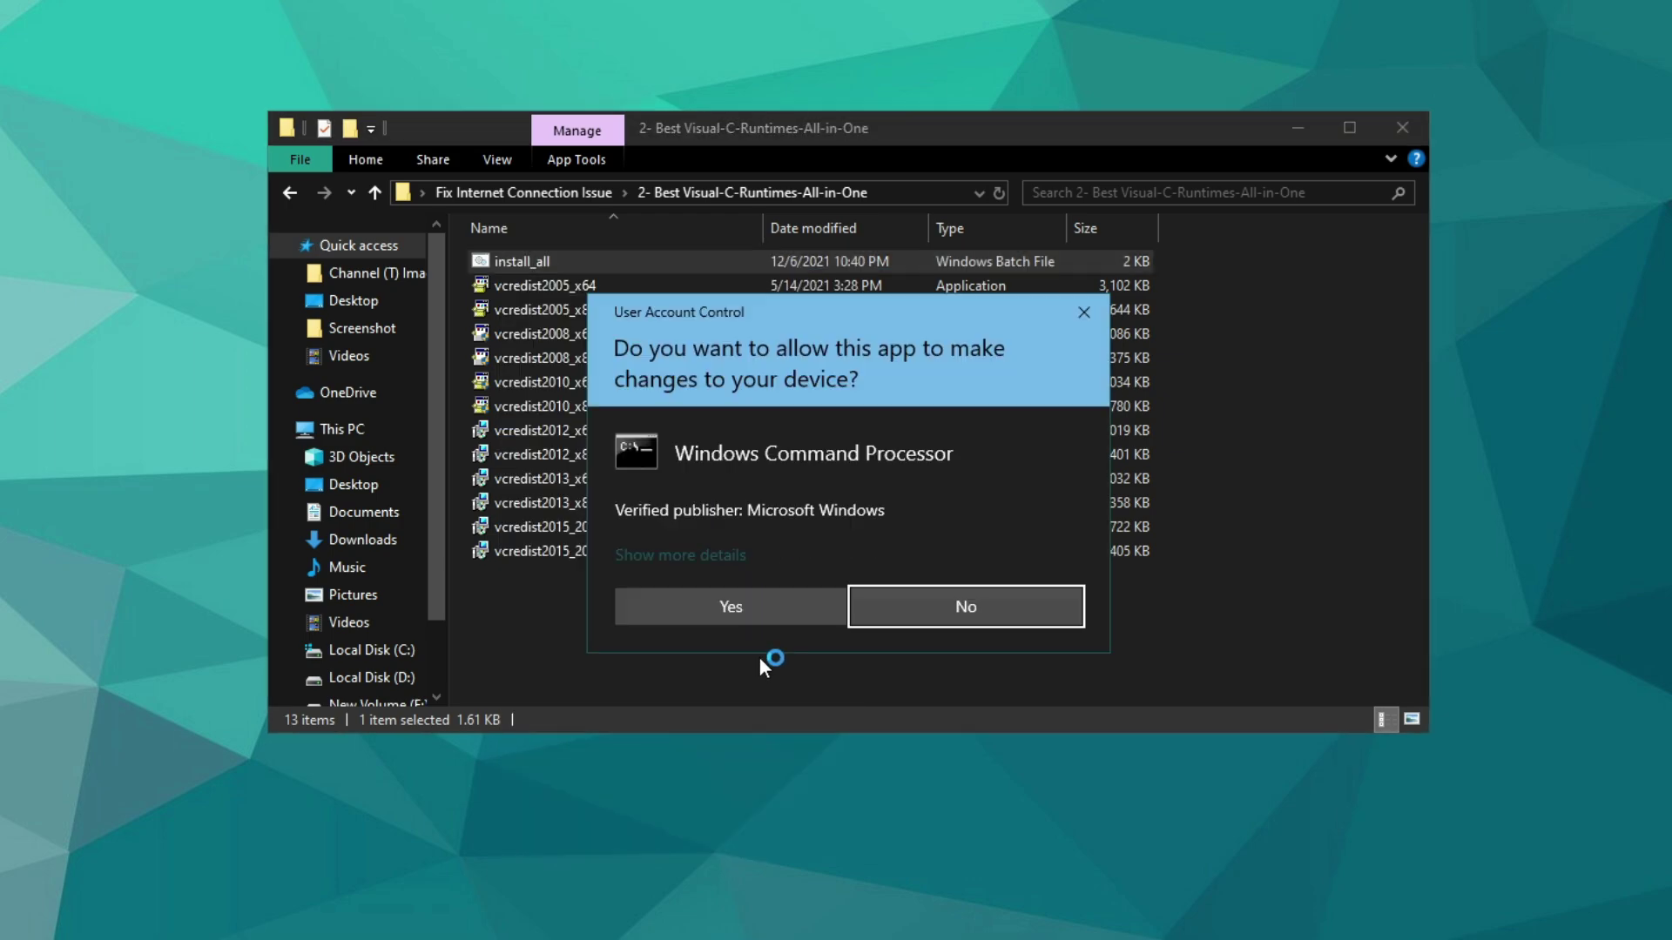
{"action": "left_click", "coordinate": [763, 602]}
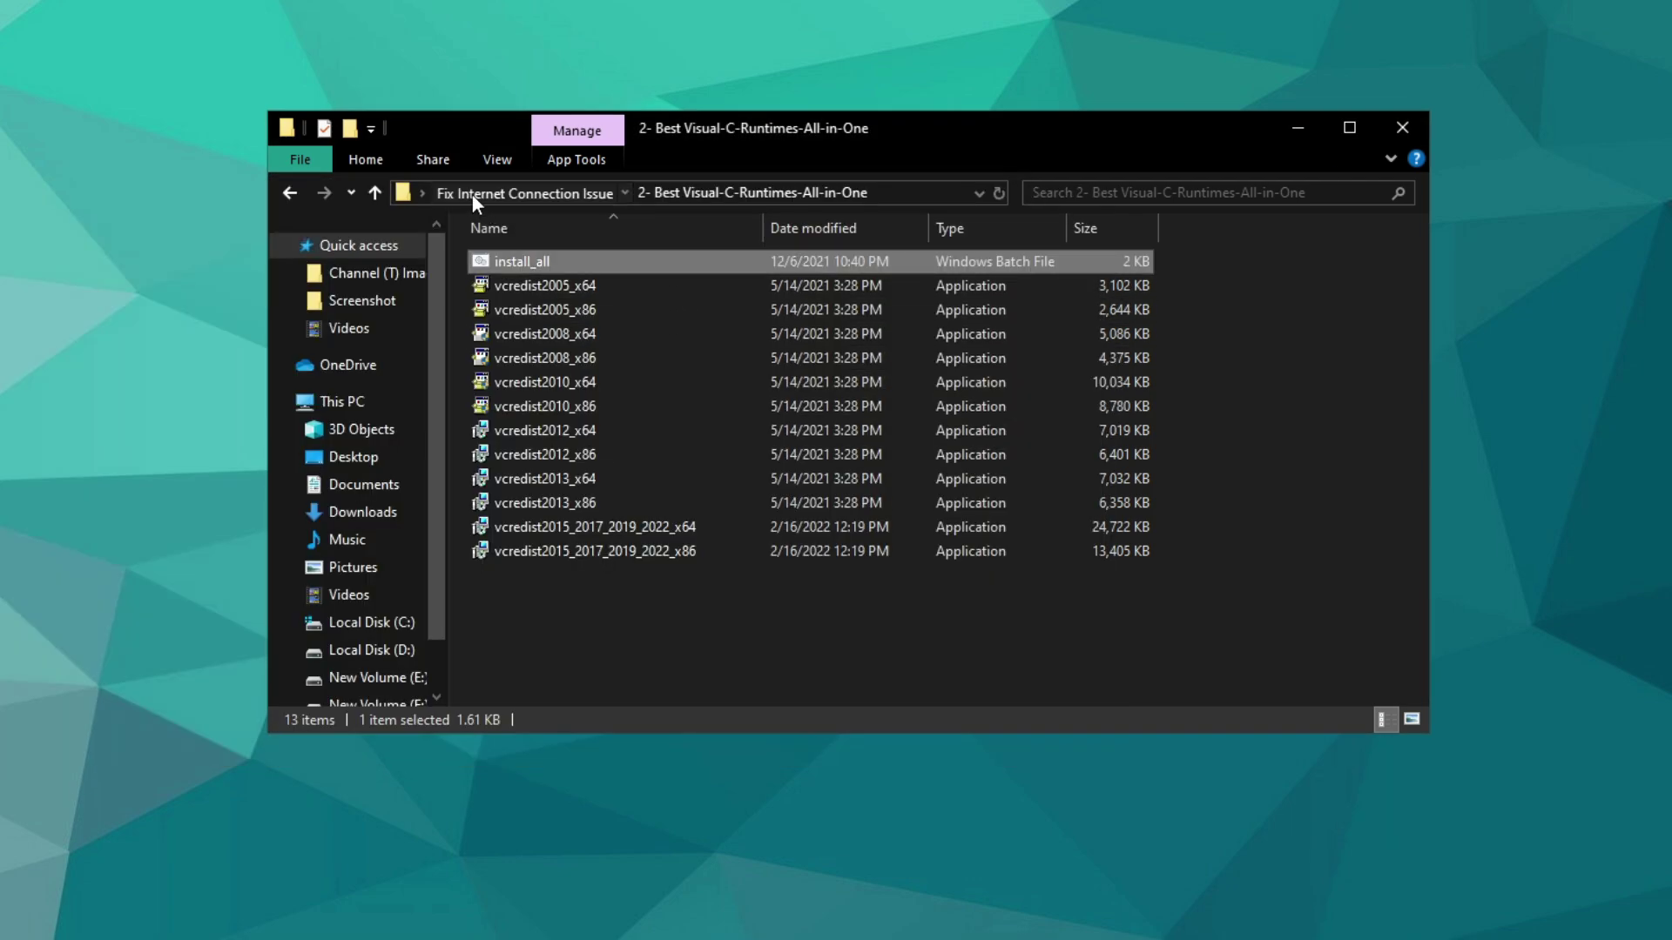
Run Cleanmgr PC. as administrator from the Storage Optimization folder, allowing it past SmartScreen and User Account Control
{"action": "left_click", "coordinate": [472, 193]}
{"action": "right_click", "coordinate": [593, 305]}
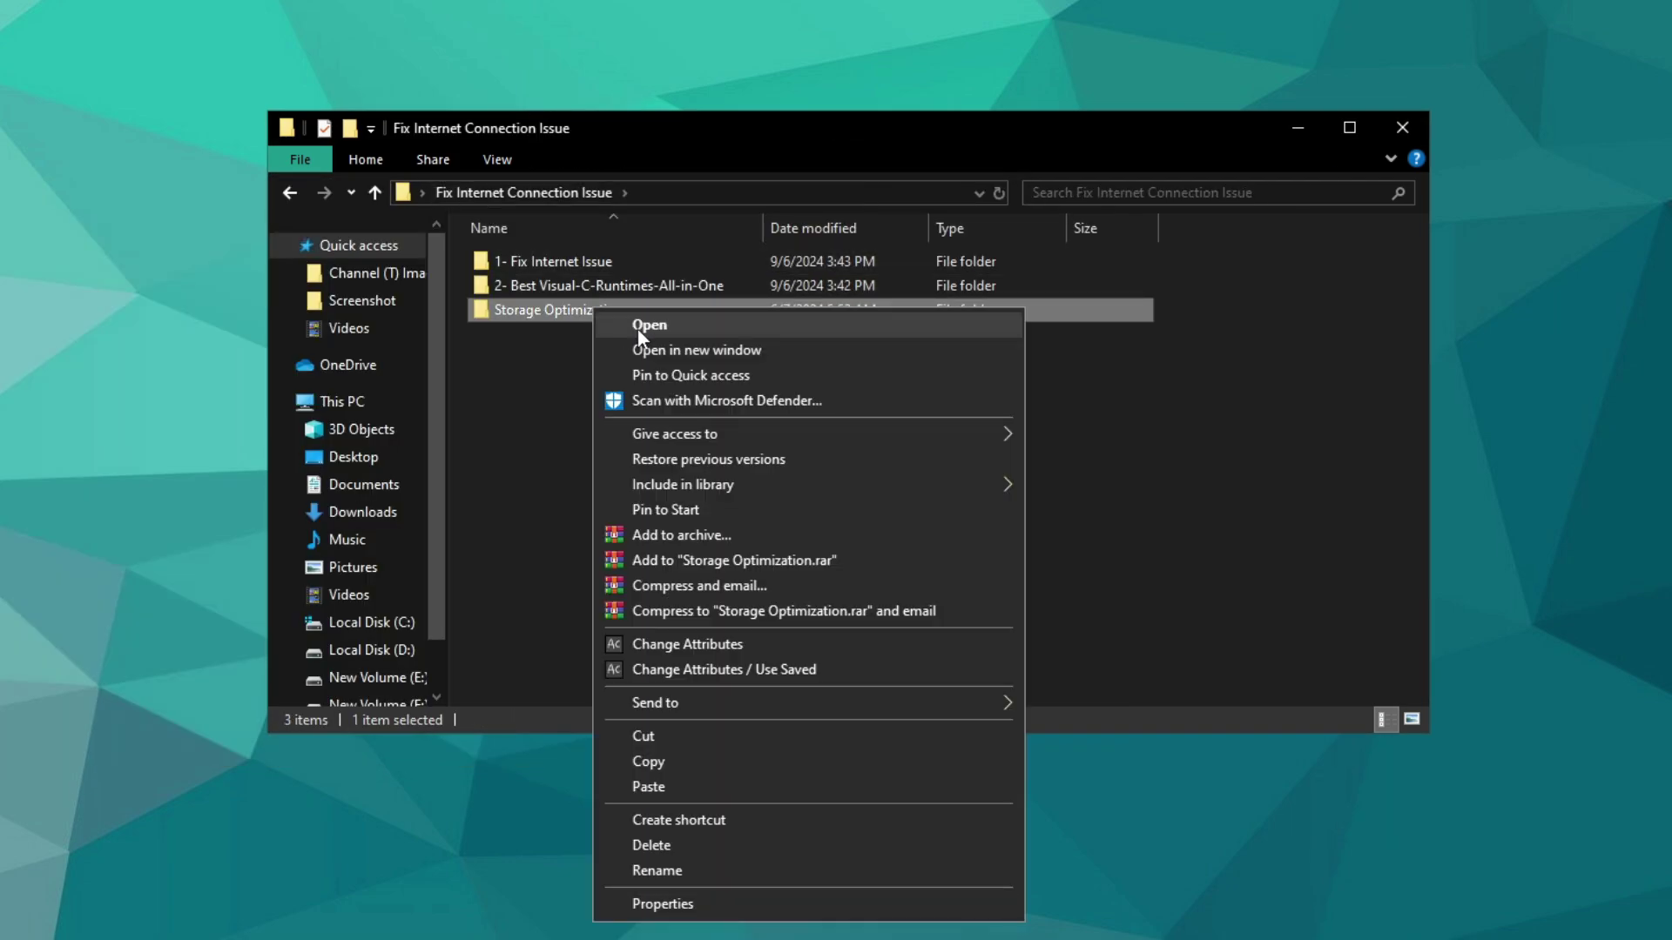
{"action": "left_click", "coordinate": [609, 320]}
{"action": "left_click_drag", "start_coordinate": [690, 333], "coordinate": [473, 228]}
{"action": "right_click", "coordinate": [533, 266]}
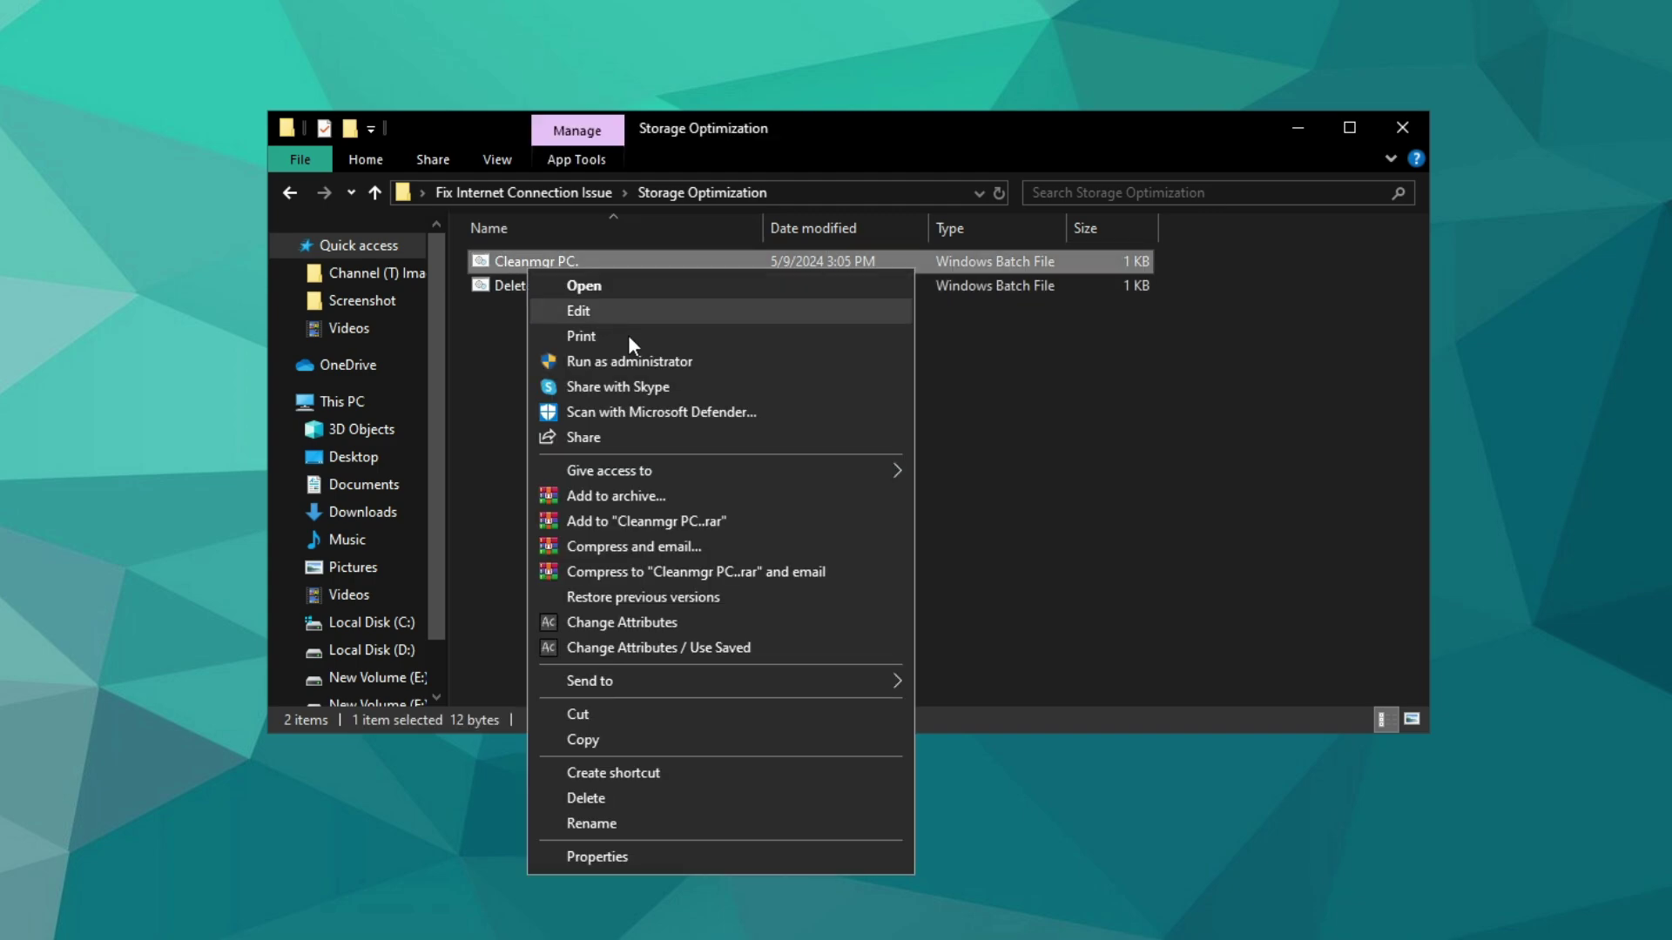
{"action": "left_click", "coordinate": [681, 361]}
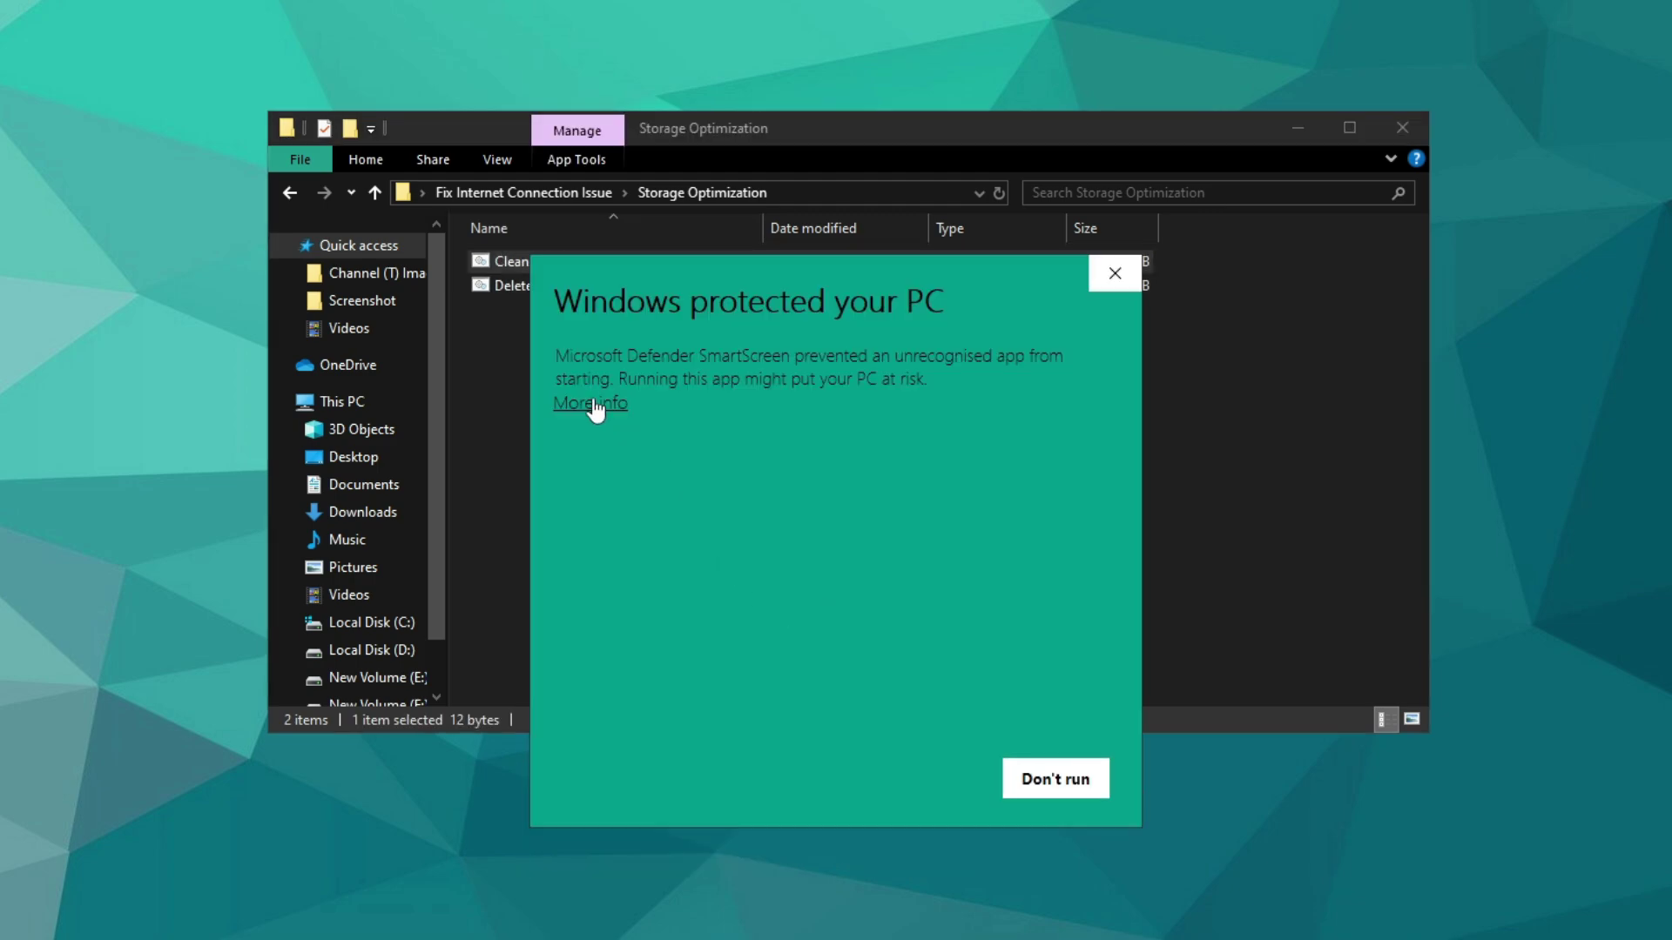
{"action": "left_click", "coordinate": [595, 406]}
{"action": "left_click", "coordinate": [916, 777]}
{"action": "left_click", "coordinate": [749, 609]}
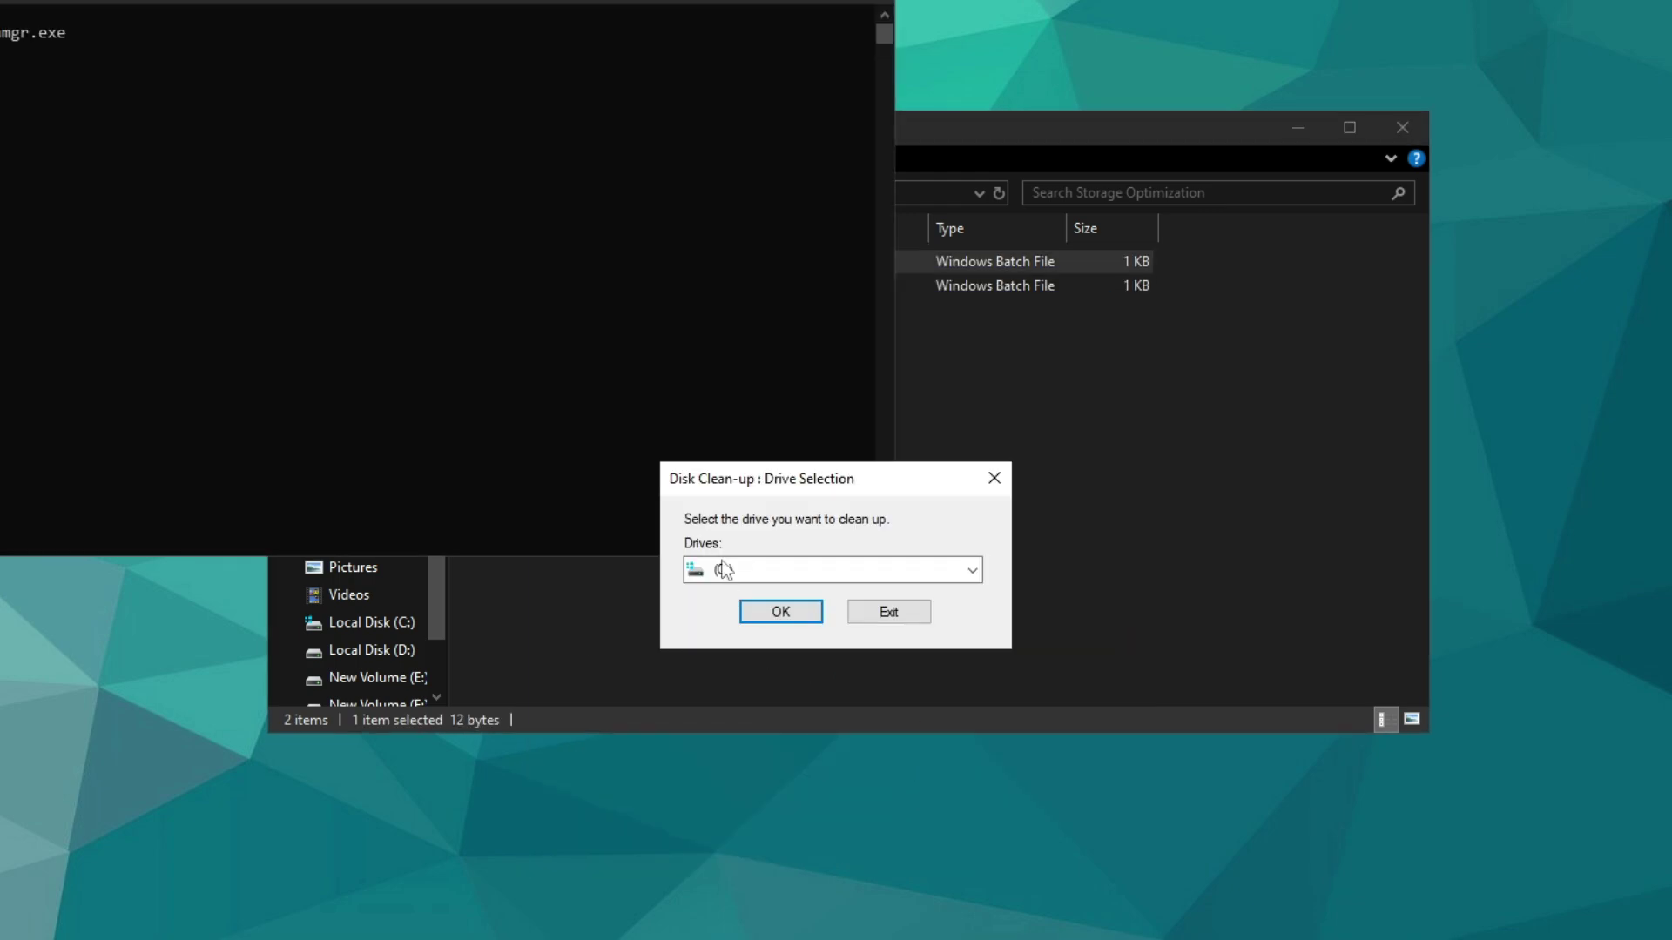
Clean up drive C: with Disk Clean-up and confirm permanently deleting the checked file categories
{"action": "left_click", "coordinate": [807, 567]}
{"action": "left_click", "coordinate": [784, 592]}
{"action": "left_click", "coordinate": [786, 613]}
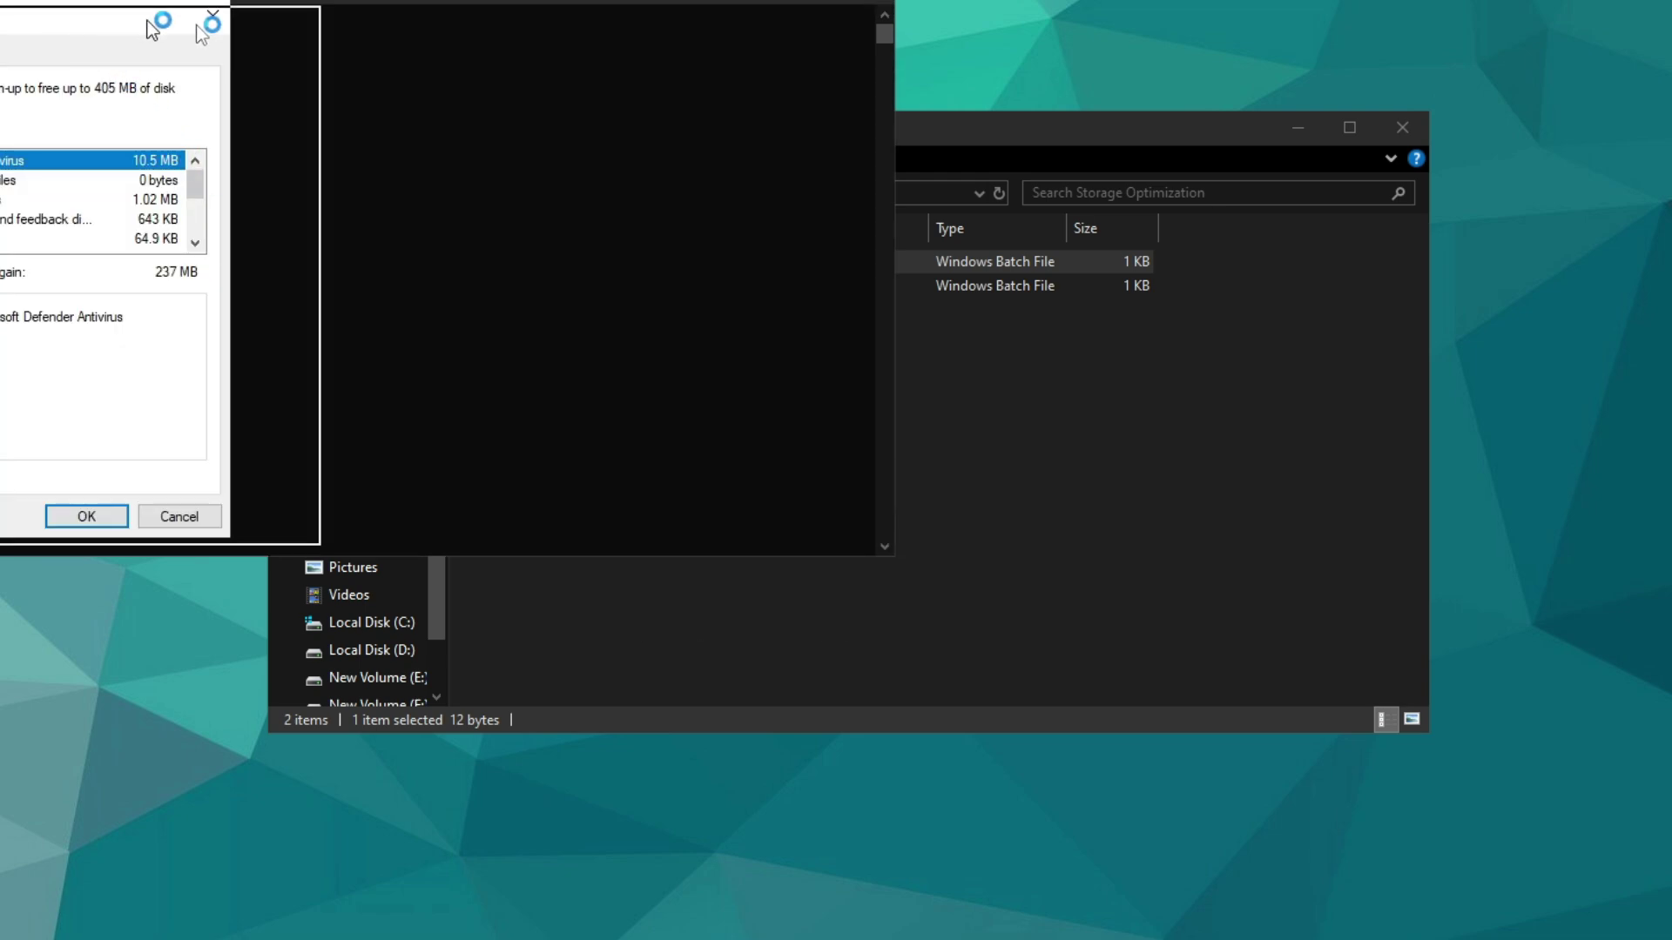
{"action": "scroll", "coordinate": [758, 383], "scroll_direction": "down", "scroll_amount": 3}
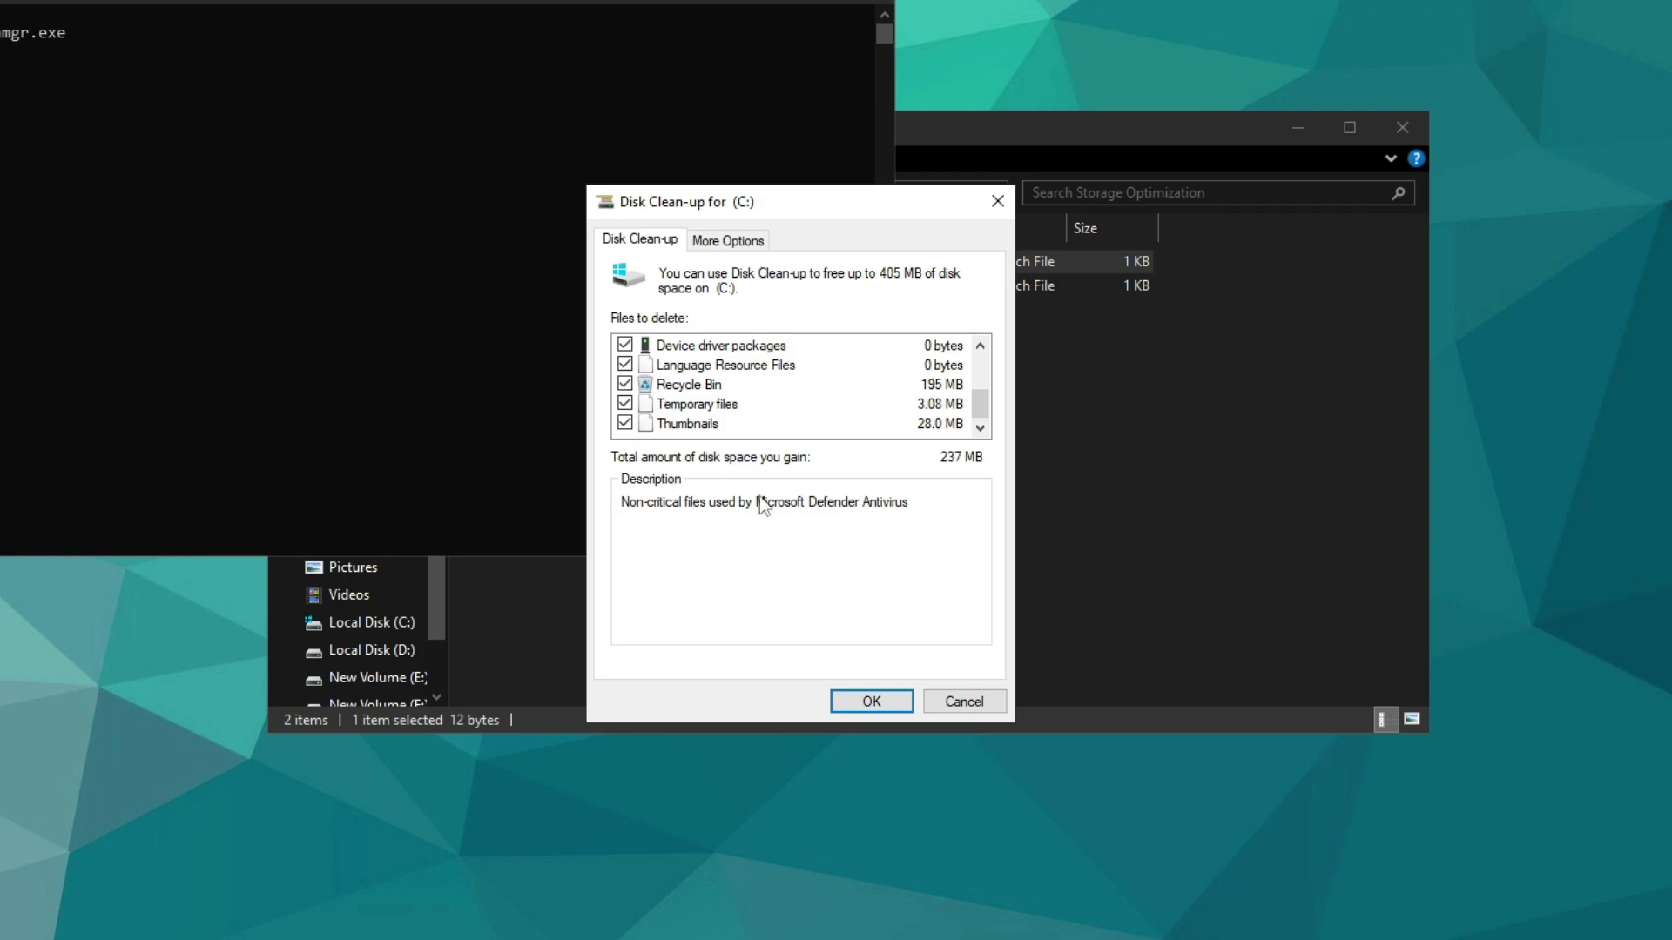
{"action": "left_click", "coordinate": [866, 693]}
{"action": "left_click", "coordinate": [880, 591]}
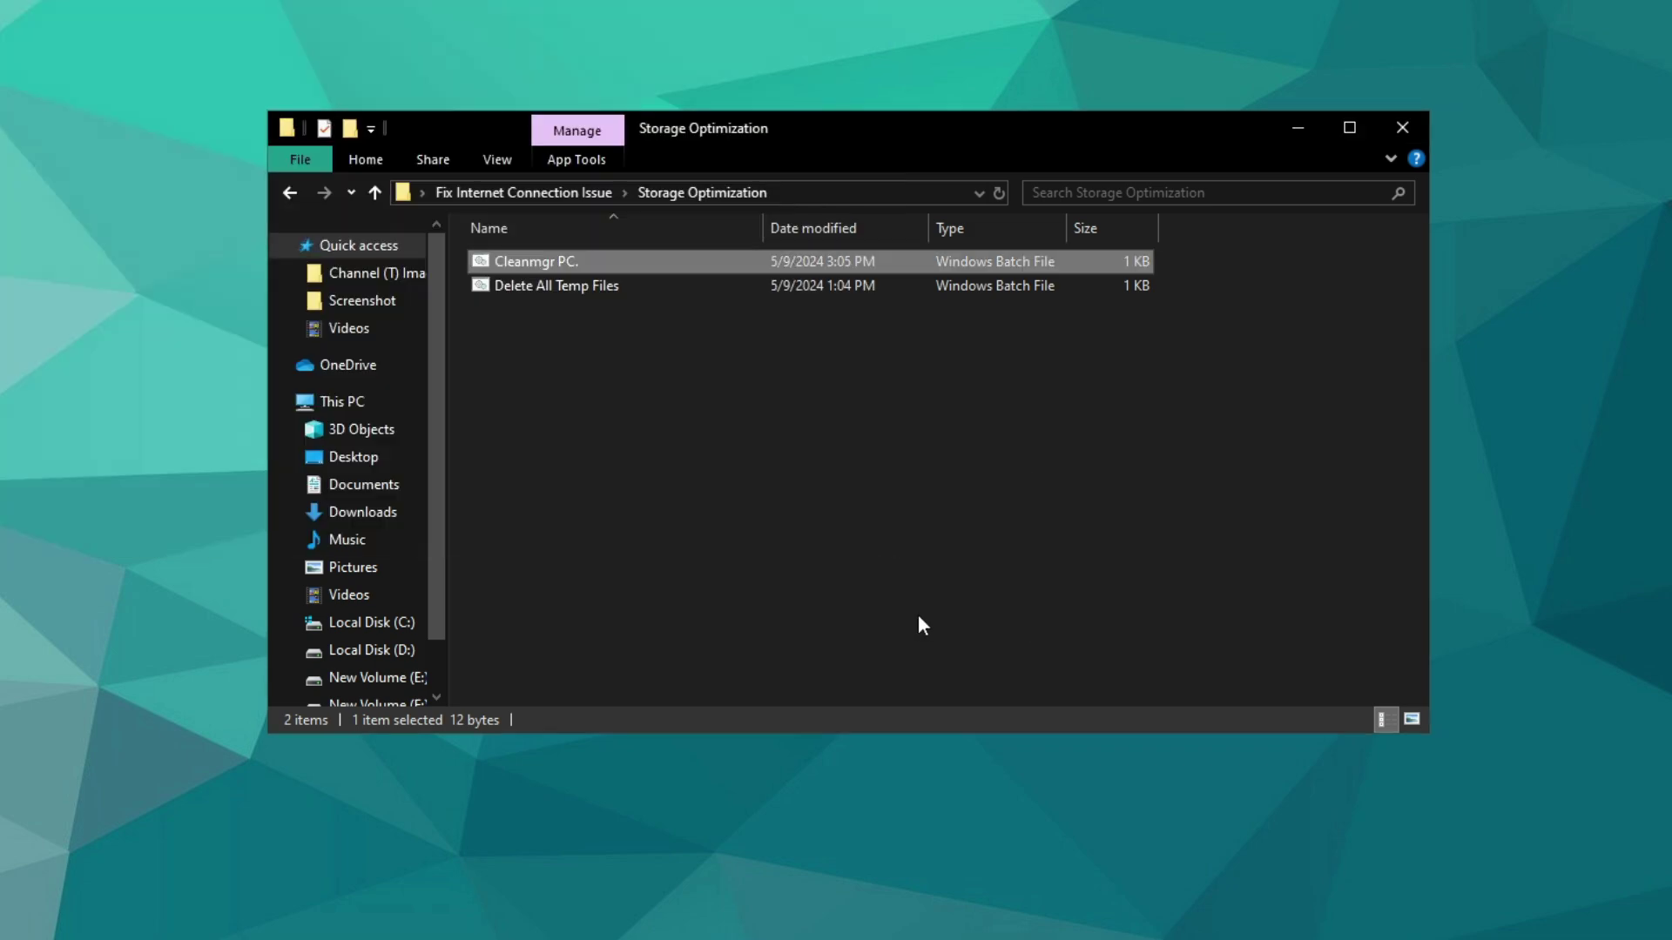
Run Delete All Temp Files as administrator, allowing it past SmartScreen and User Account Control
{"action": "left_click", "coordinate": [550, 284]}
{"action": "right_click", "coordinate": [550, 284]}
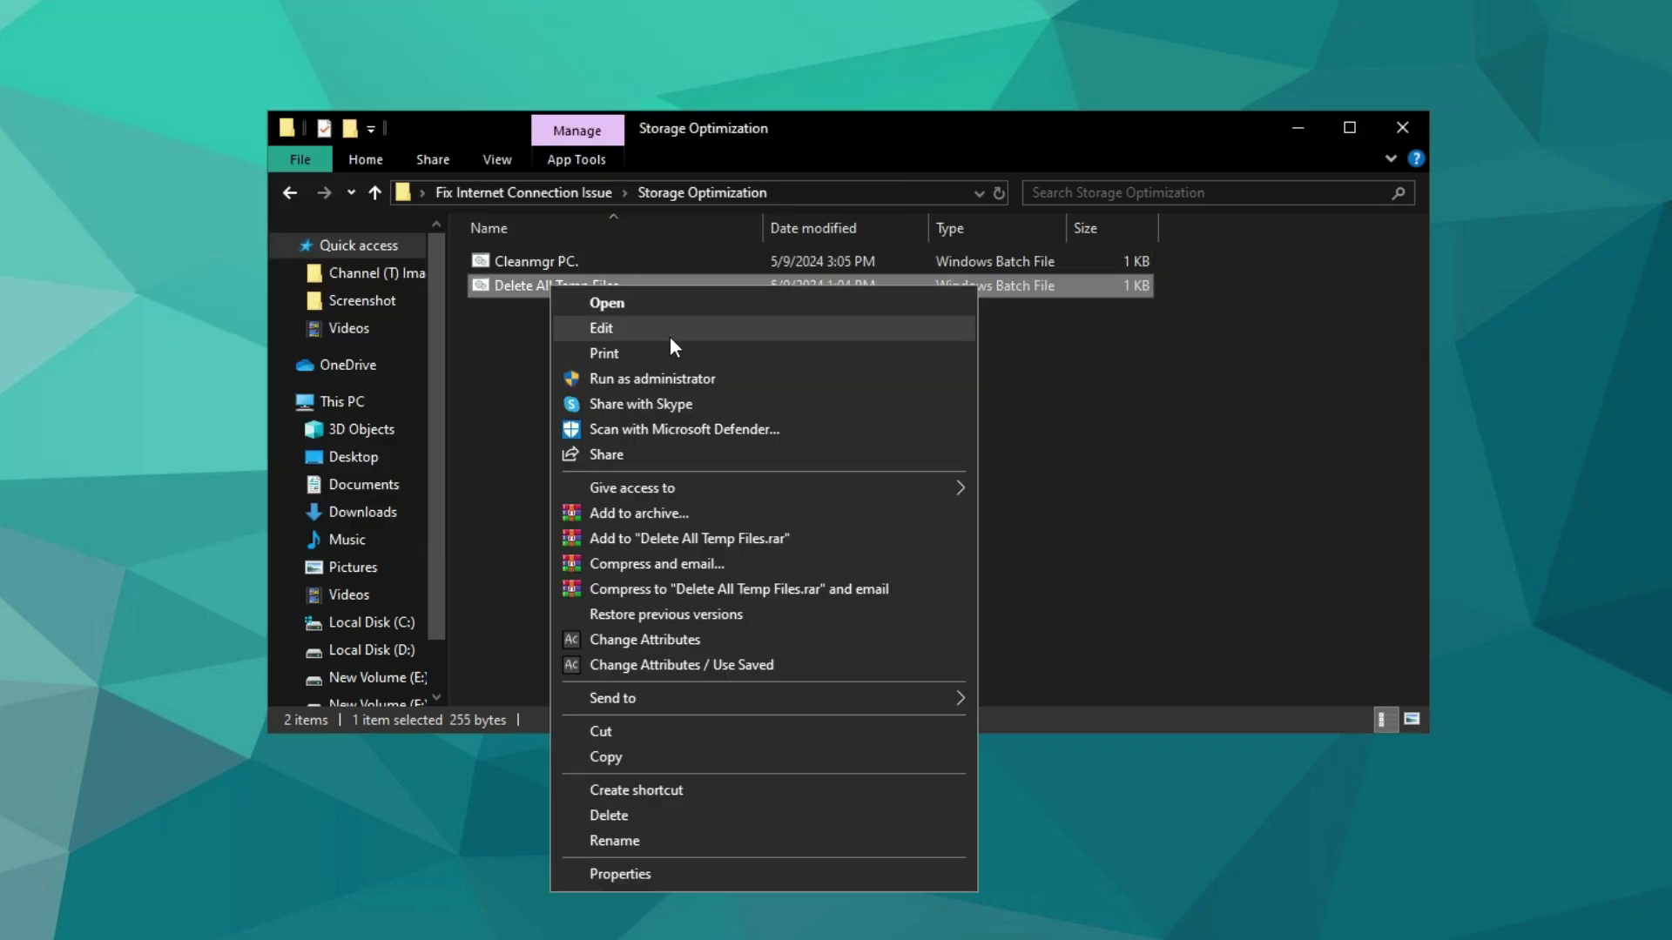
{"action": "left_click", "coordinate": [728, 388]}
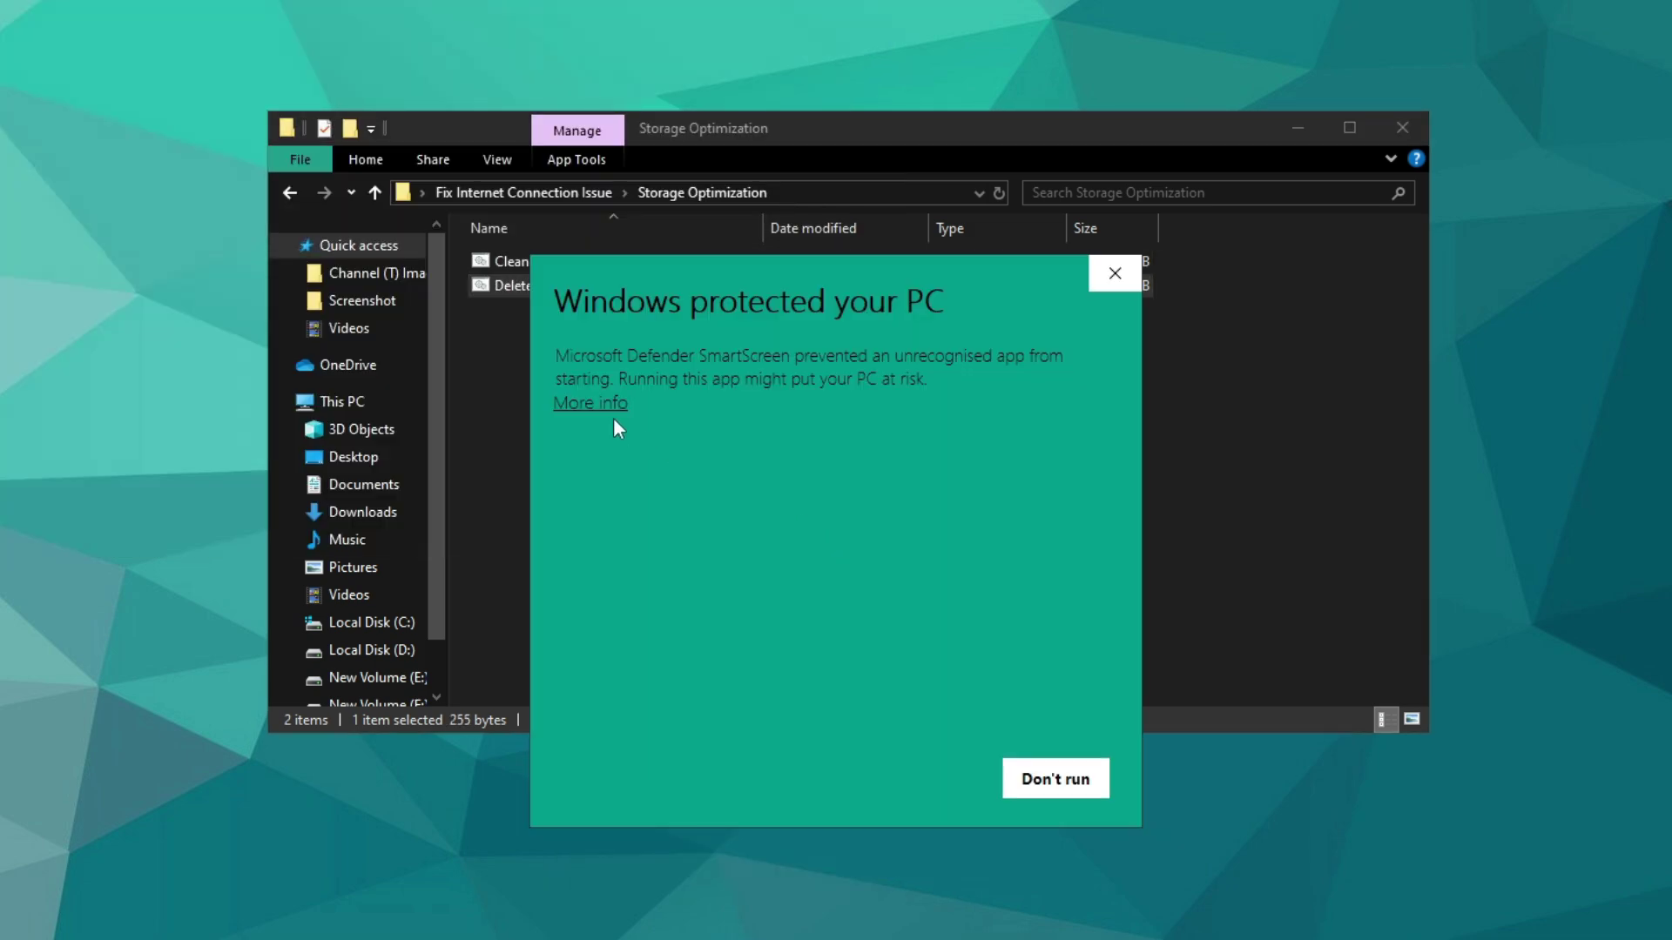
{"action": "left_click", "coordinate": [609, 405]}
{"action": "left_click", "coordinate": [875, 778]}
{"action": "left_click", "coordinate": [742, 600]}
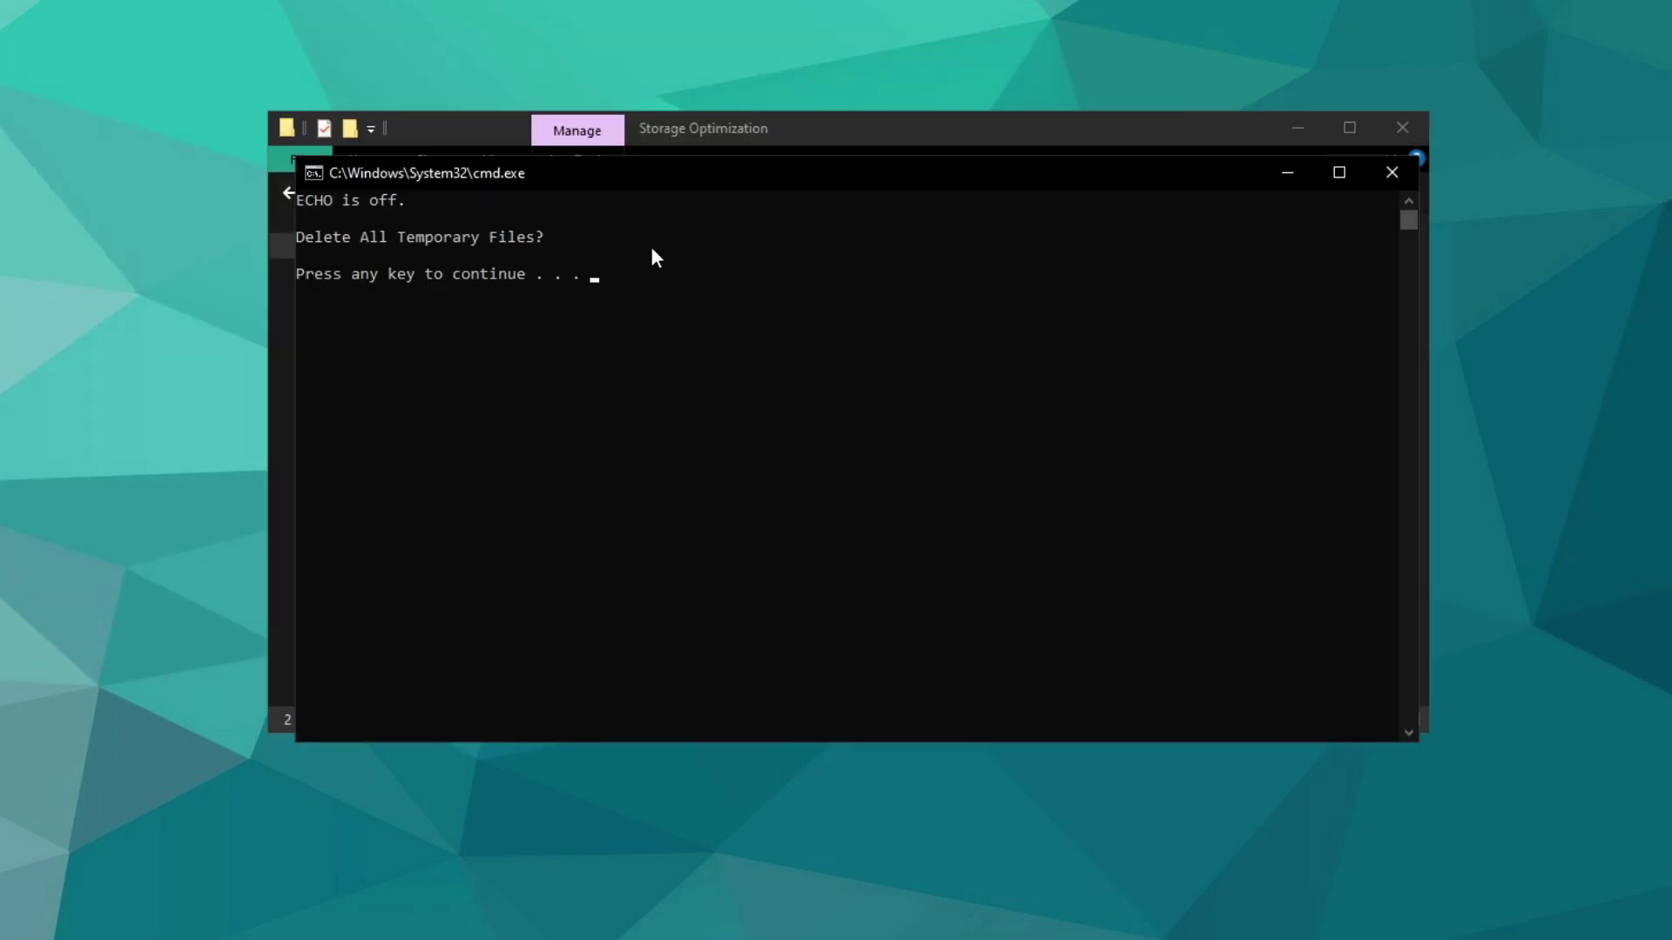
Confirm deleting all temporary files in the batch script and let the script finish and close
{"action": "left_click_drag", "start_coordinate": [681, 274], "coordinate": [238, 265]}
{"action": "key", "text": "Return"}
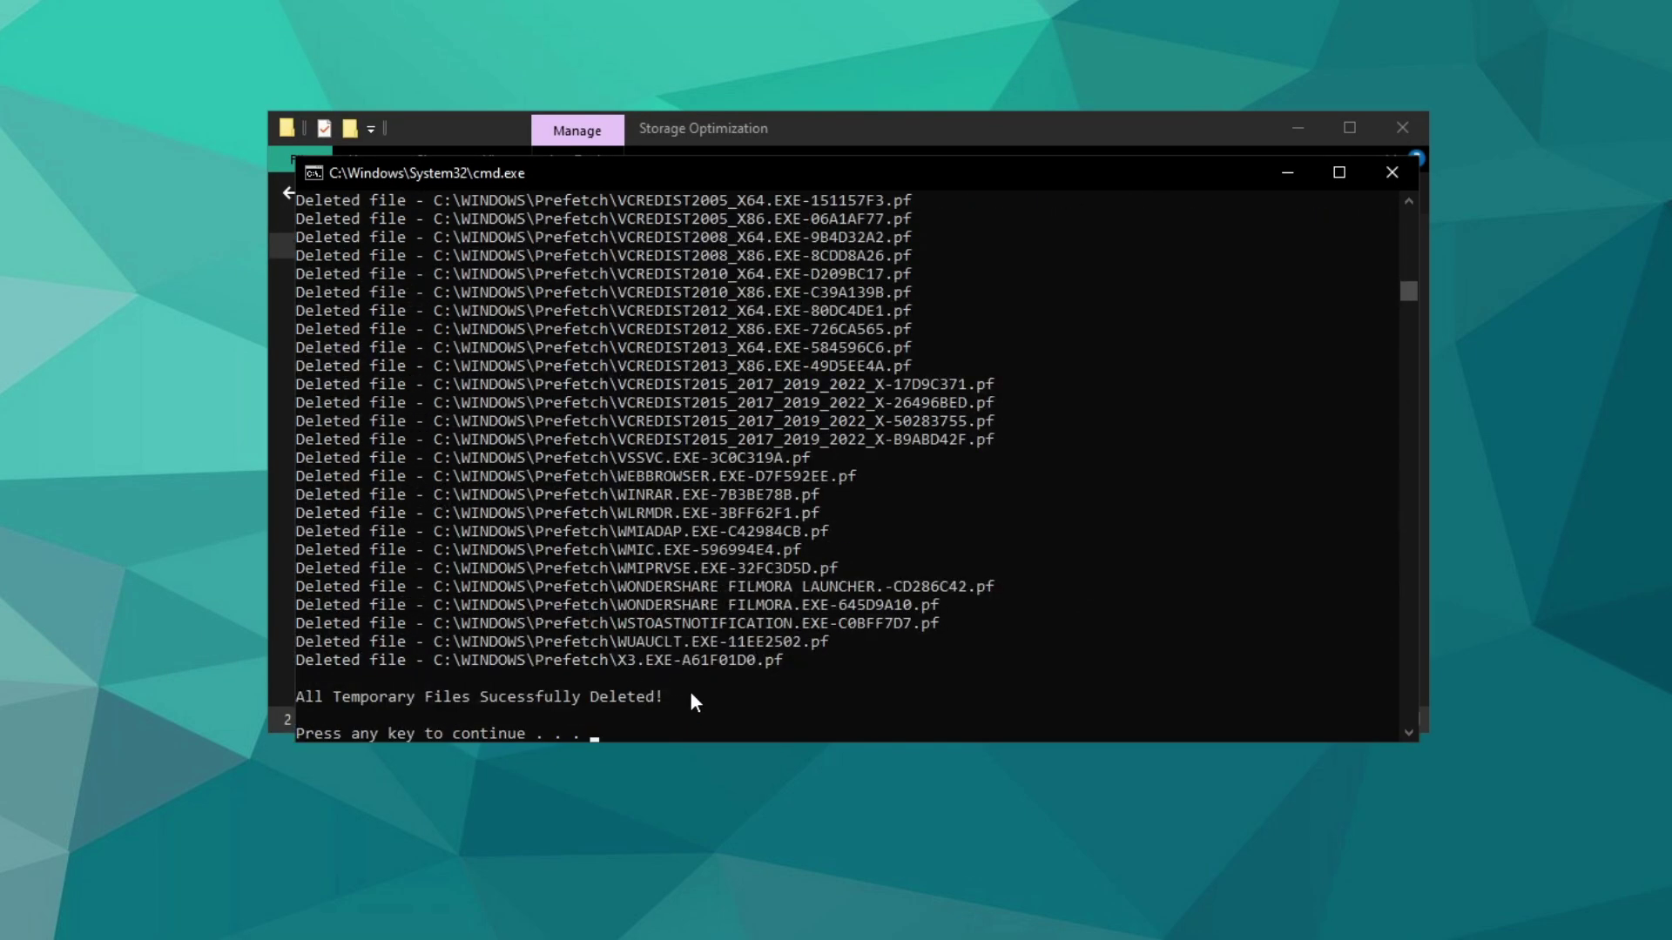
{"action": "left_click_drag", "start_coordinate": [694, 701], "coordinate": [290, 692]}
{"action": "key", "text": "Return"}
{"action": "key", "text": "Return"}
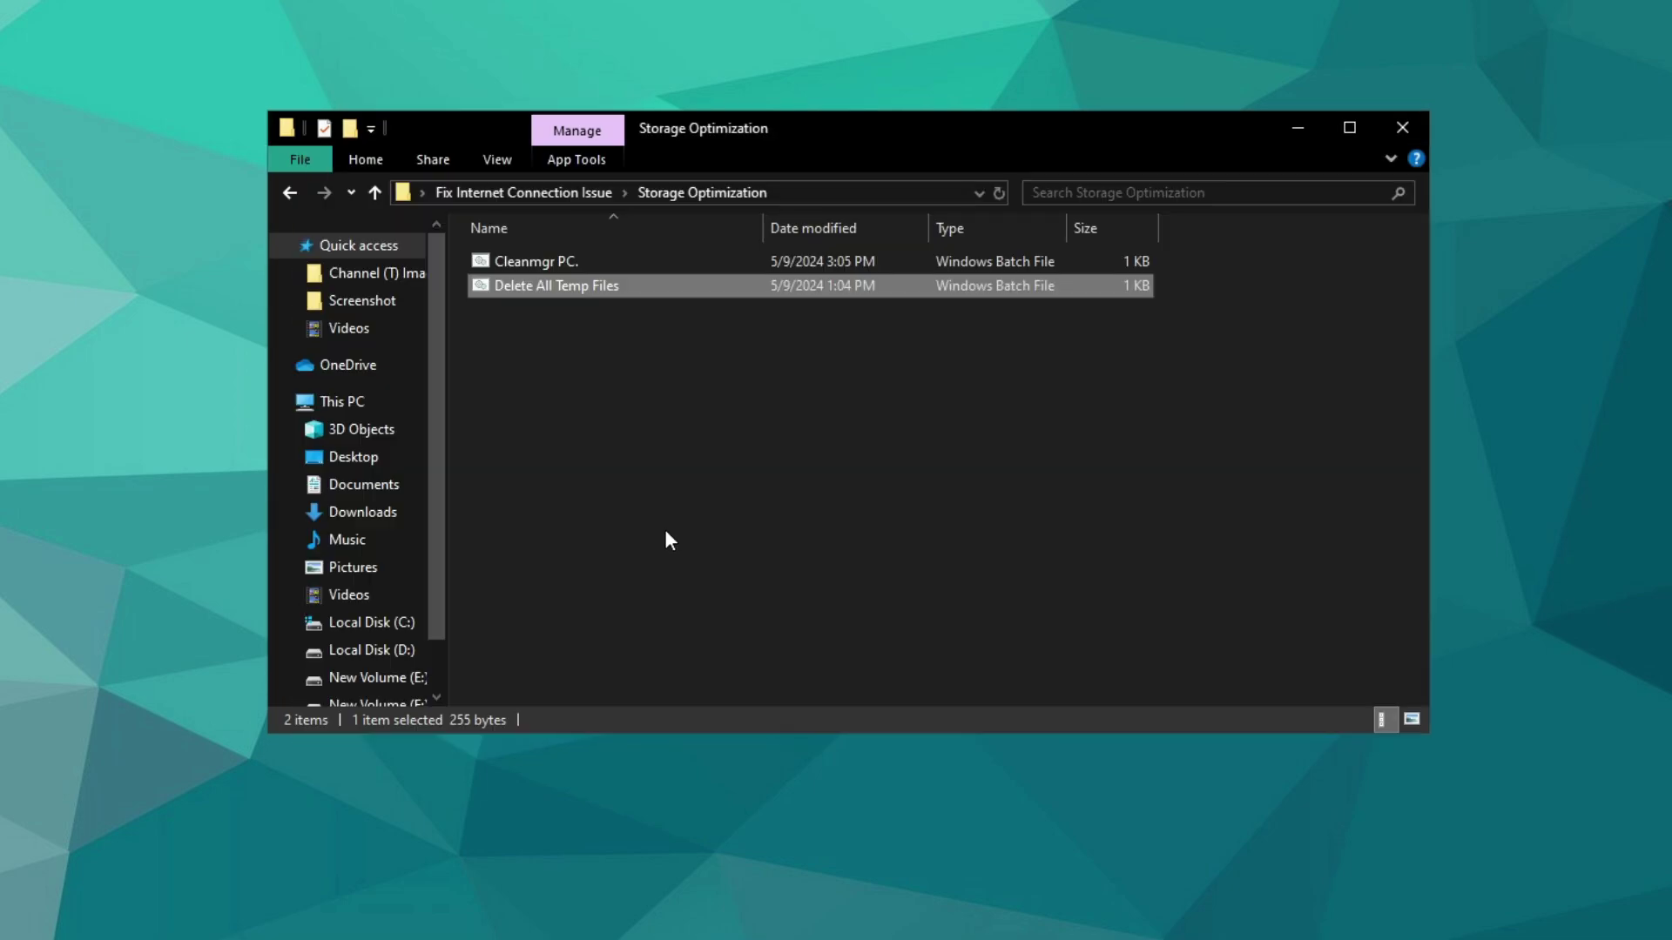
{"action": "left_click", "coordinate": [667, 539]}
Return to the Fix Internet Connection Issue folder, close its window and refresh the desktop
{"action": "left_click", "coordinate": [510, 193]}
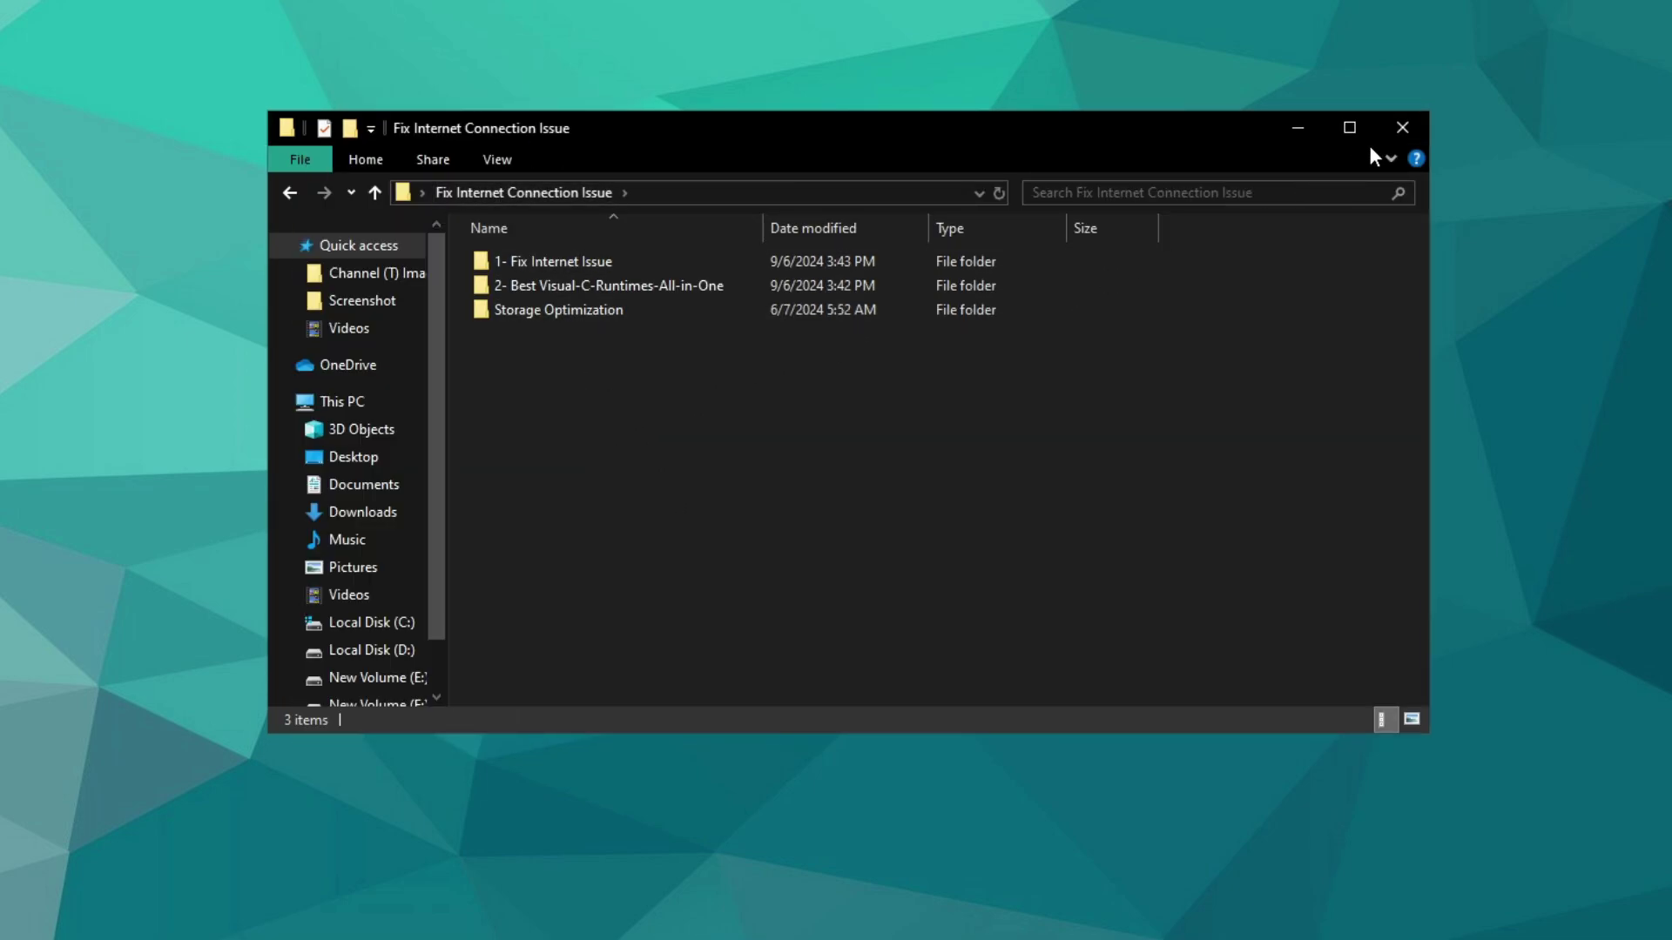
{"action": "left_click", "coordinate": [1398, 129]}
{"action": "right_click", "coordinate": [770, 346]}
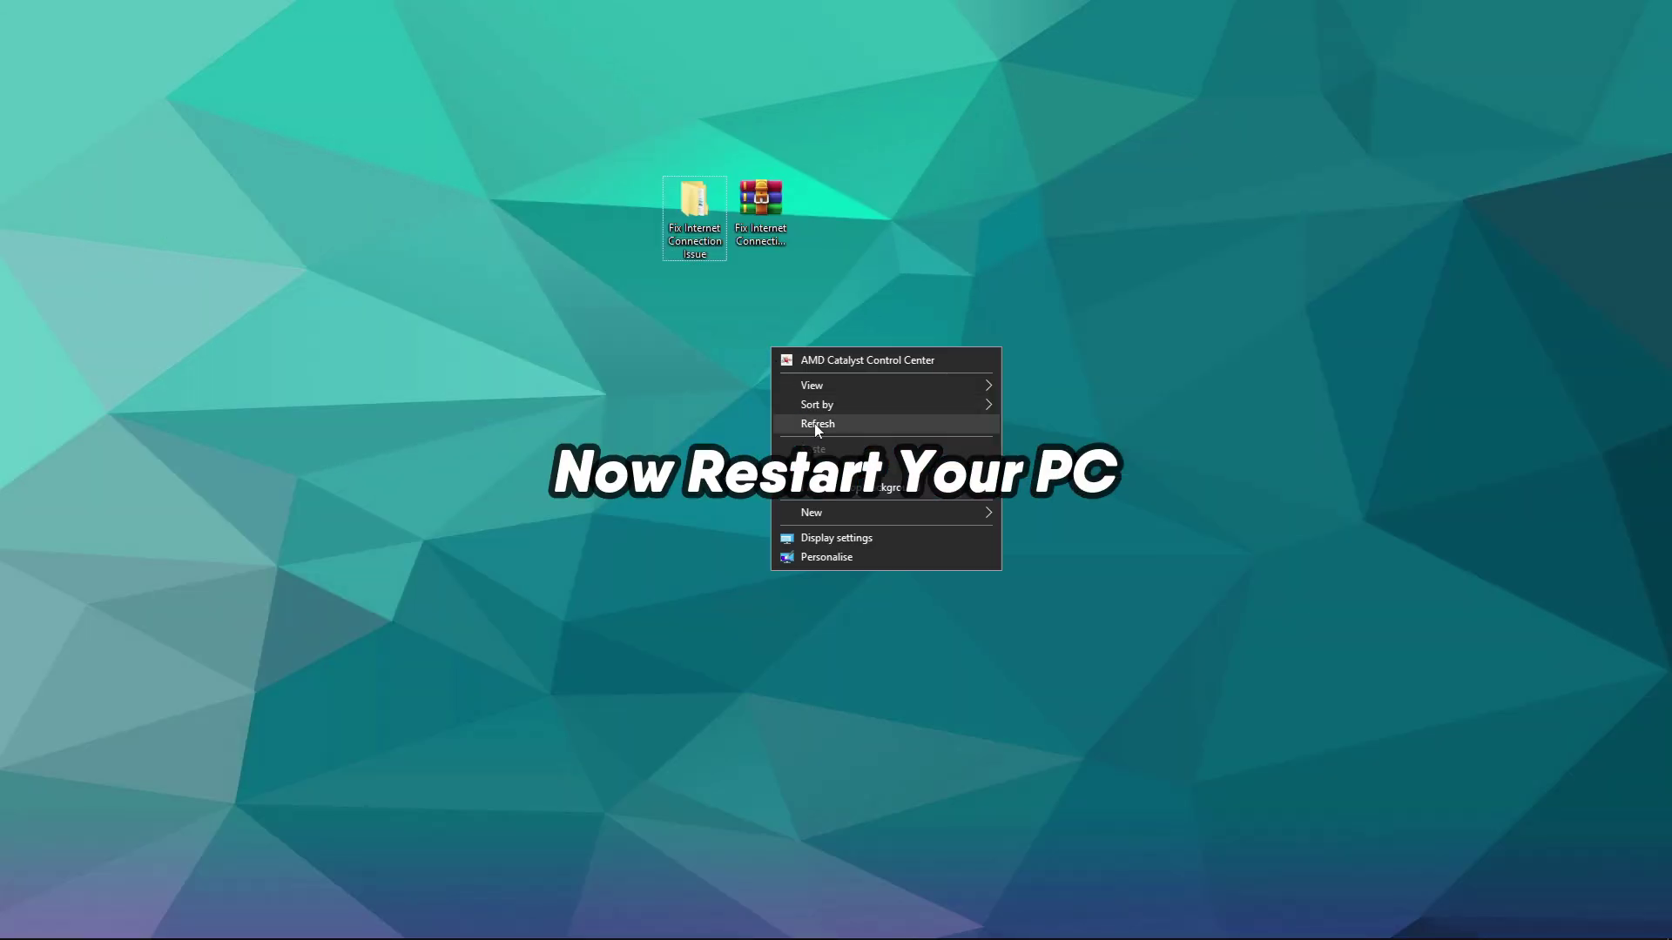